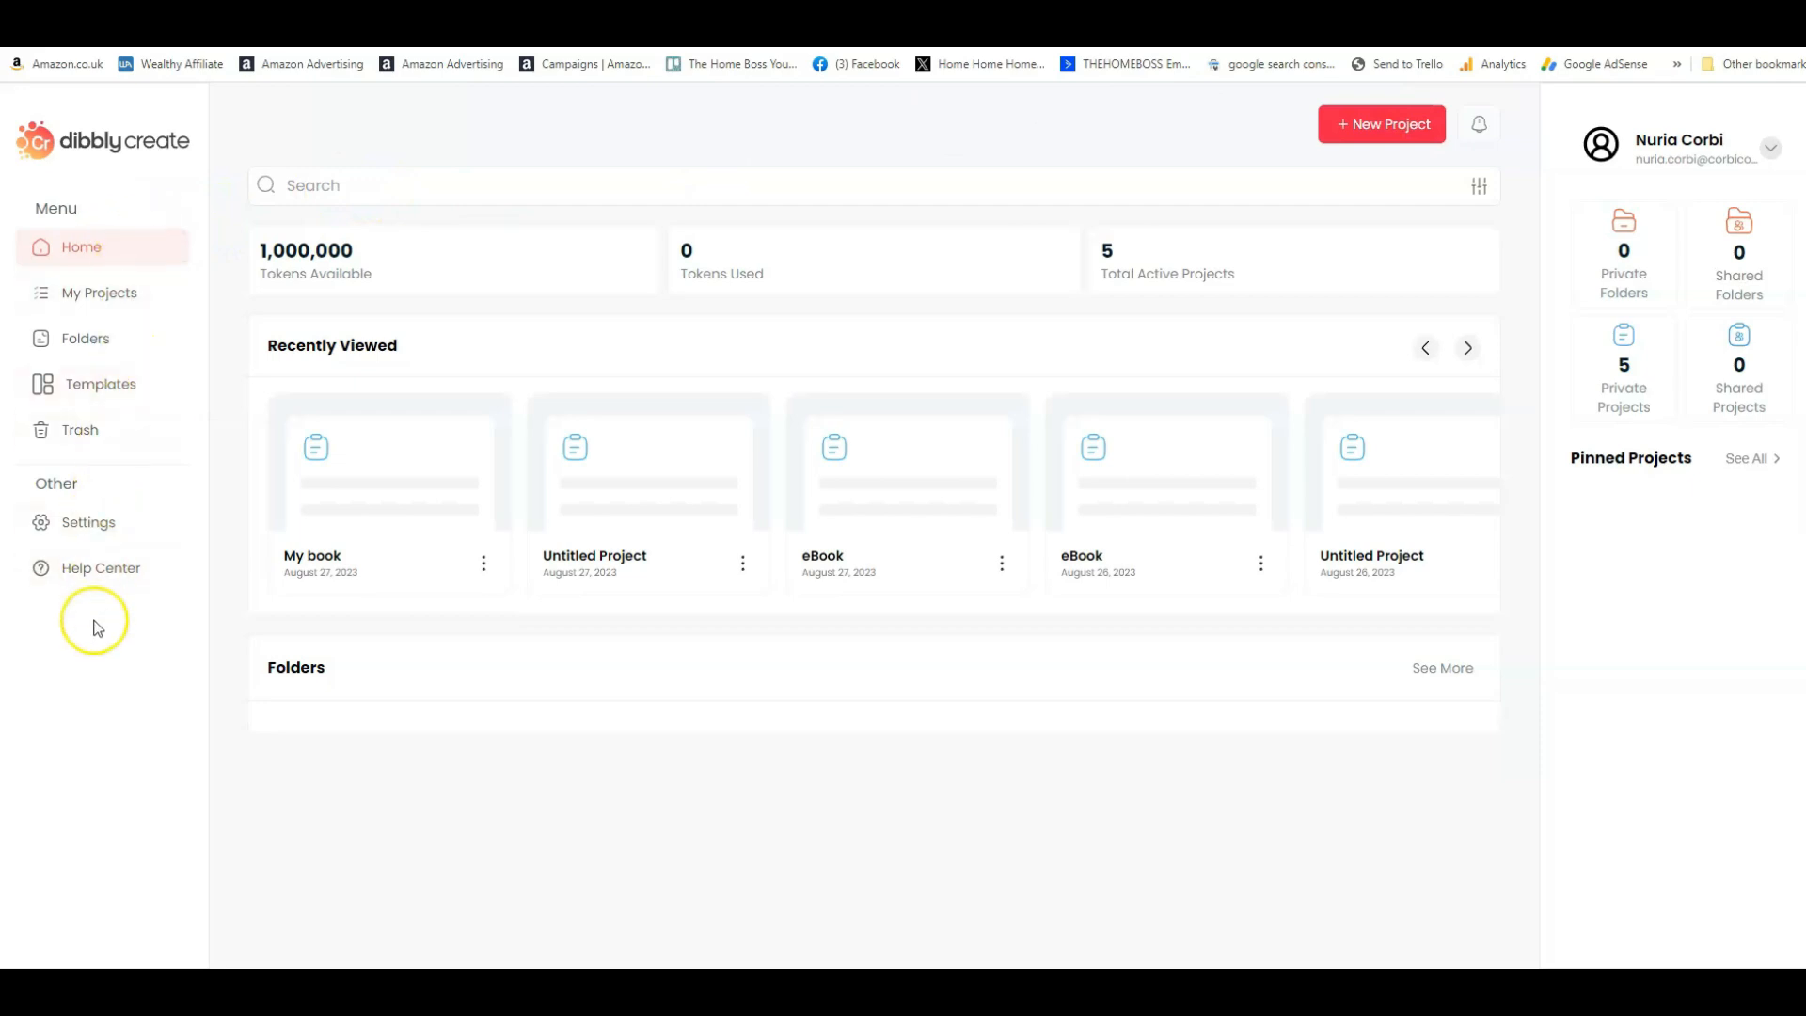
- Look through the project list, the folders and the available templates
click(125, 303)
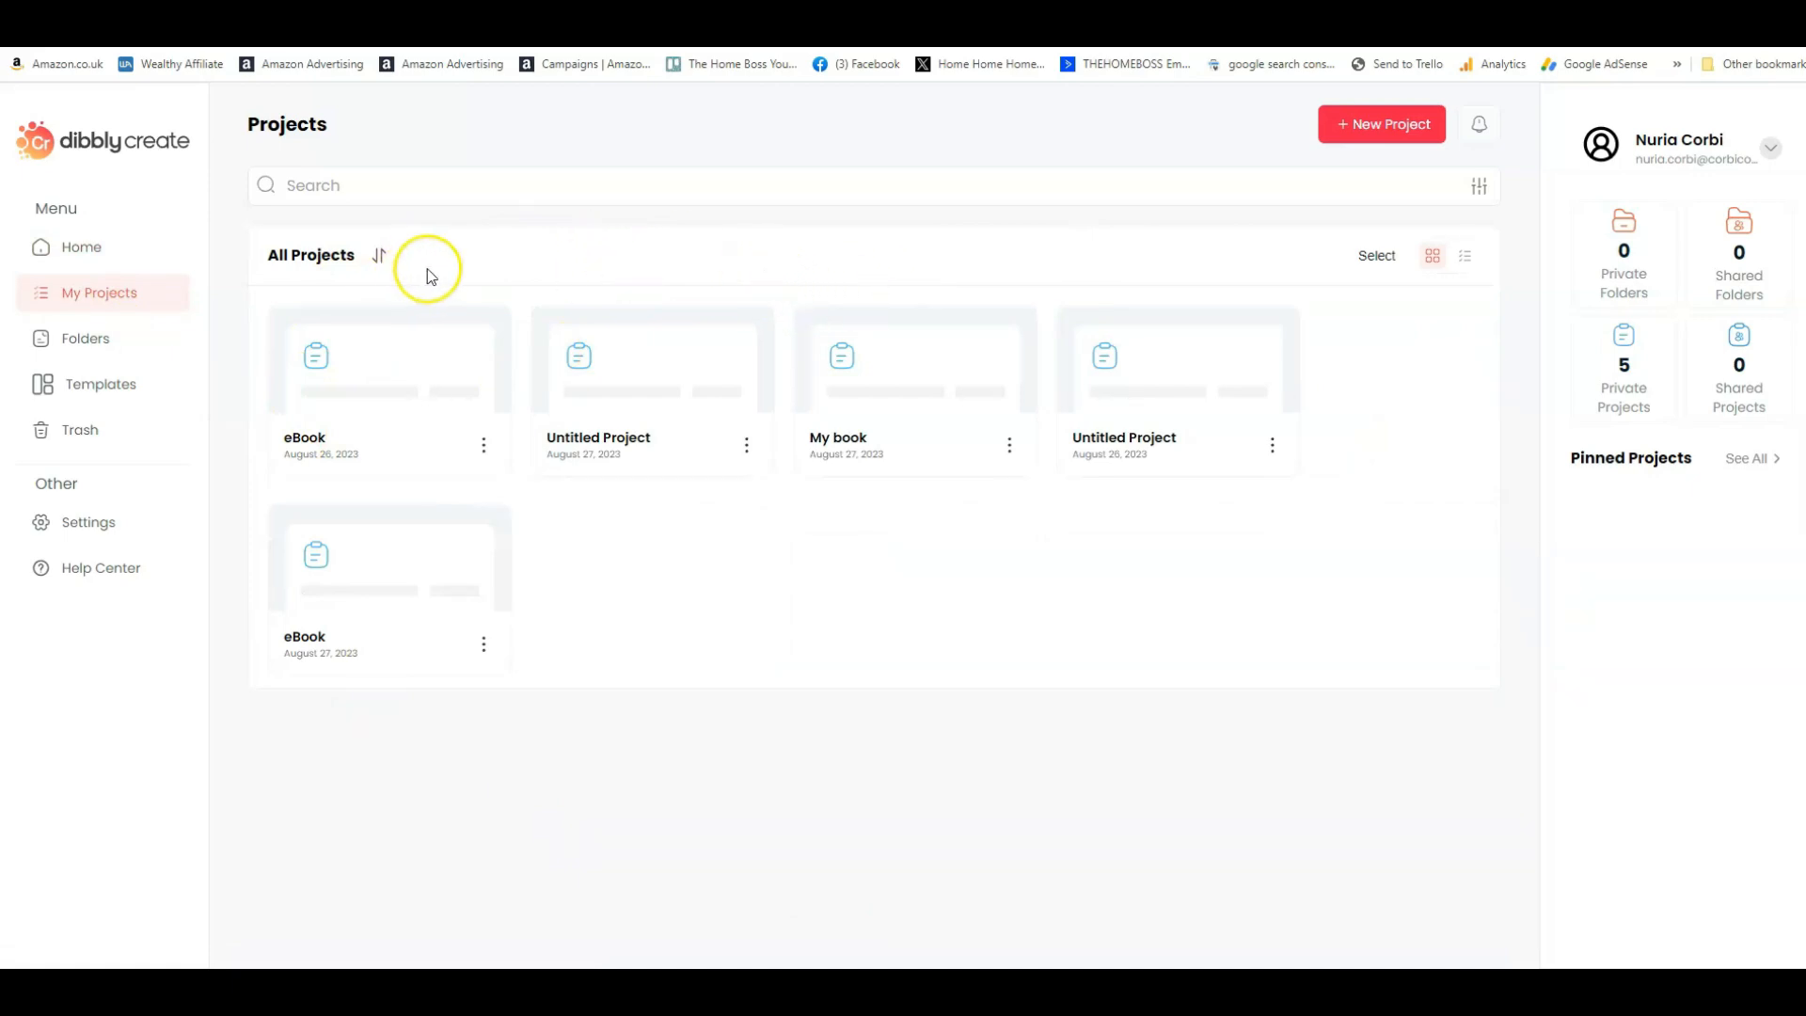
click(69, 352)
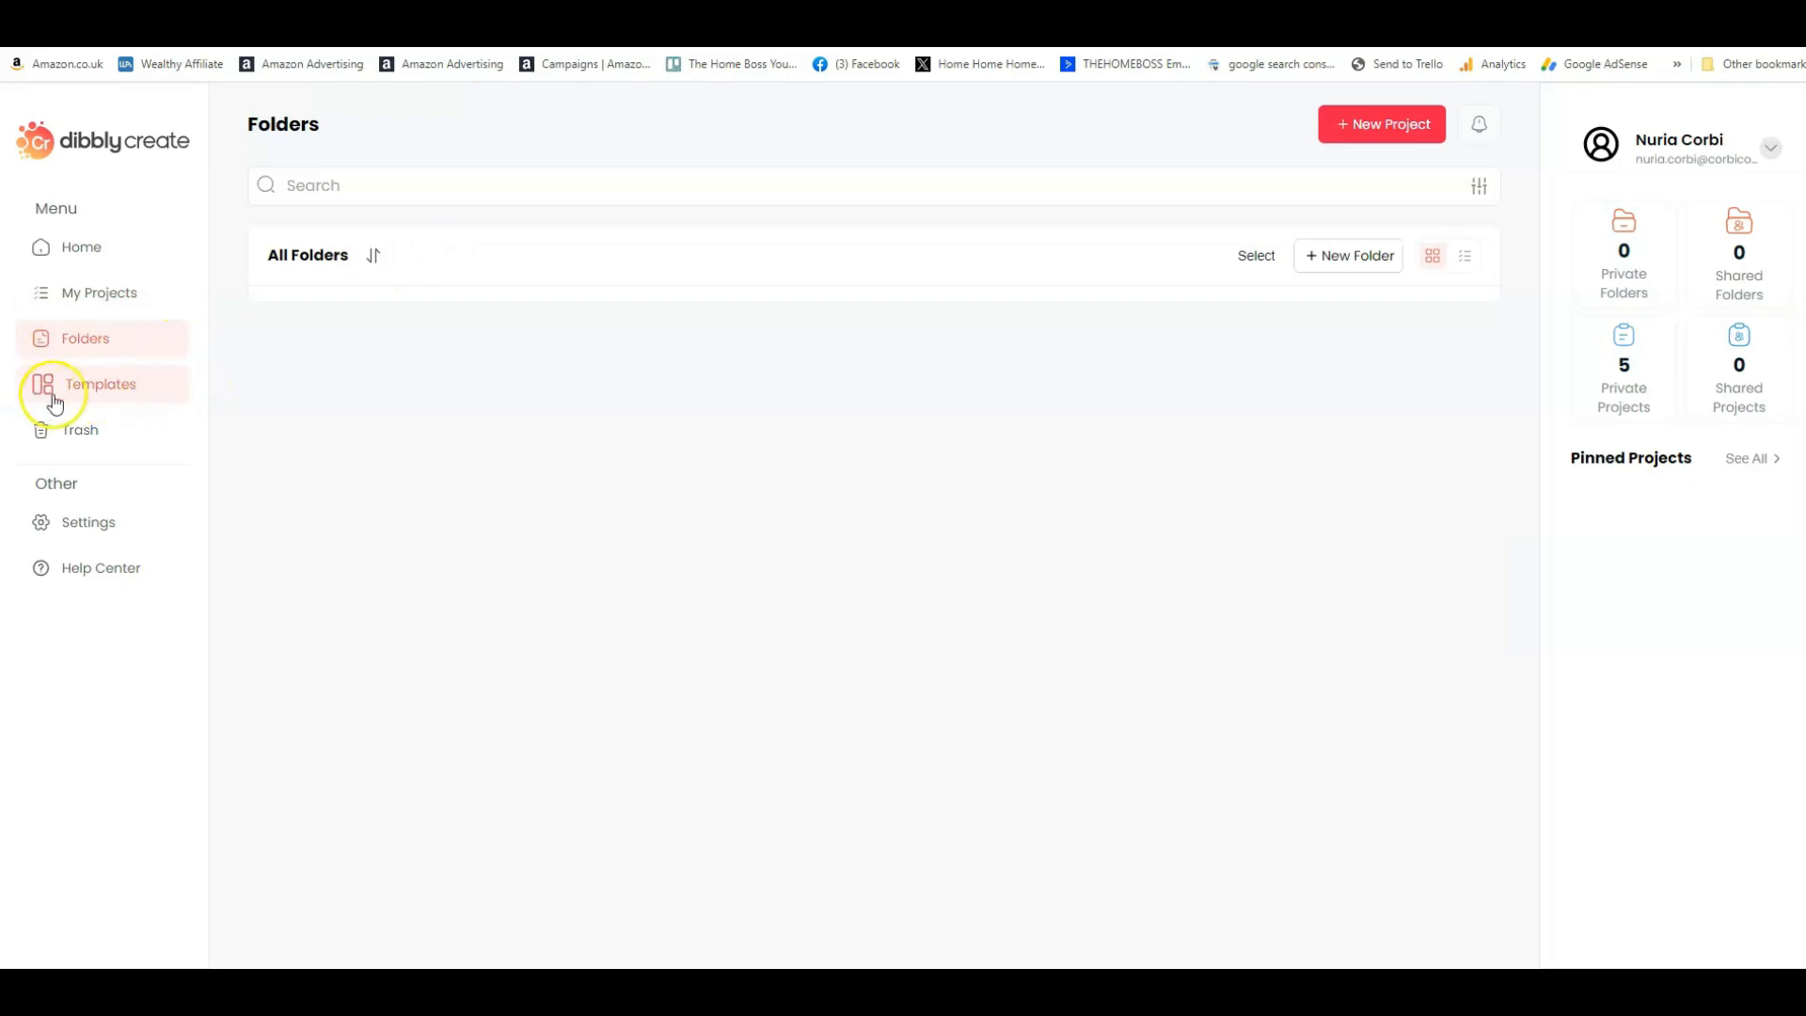
click(86, 398)
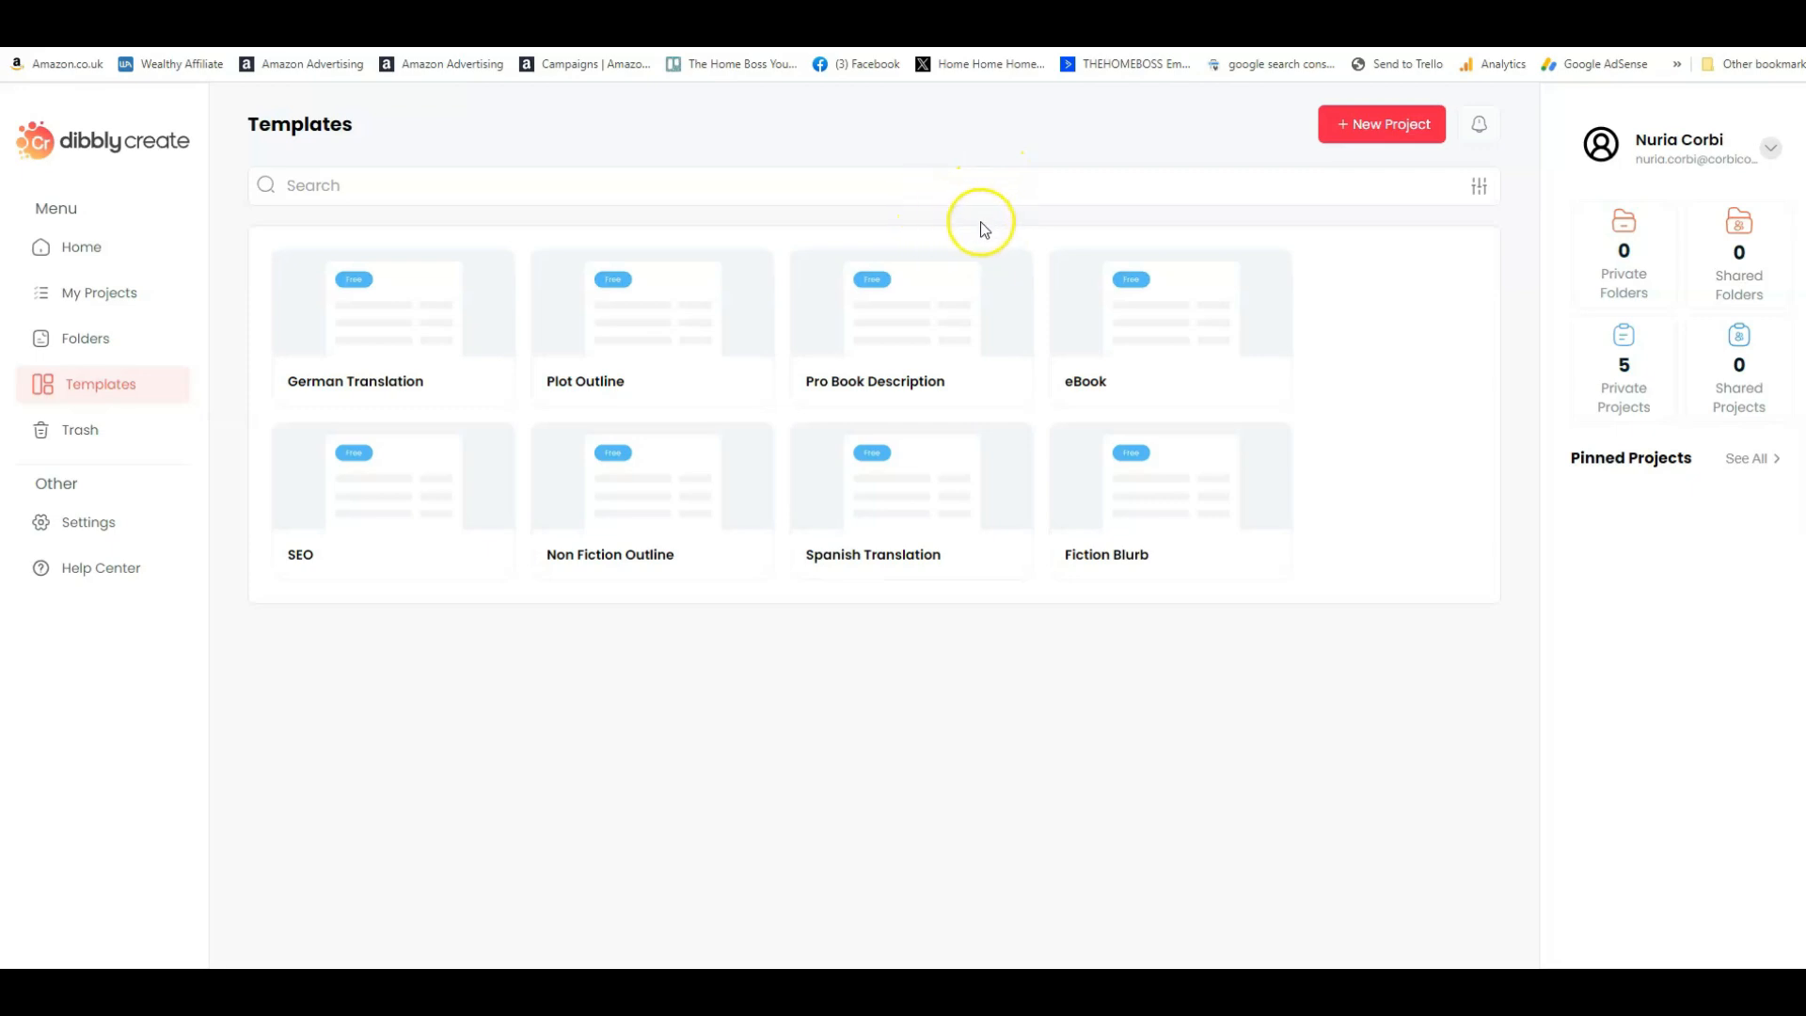
- Create a project from the eBook template and look through its copyright, Introduction and first chapter sections
click(1188, 338)
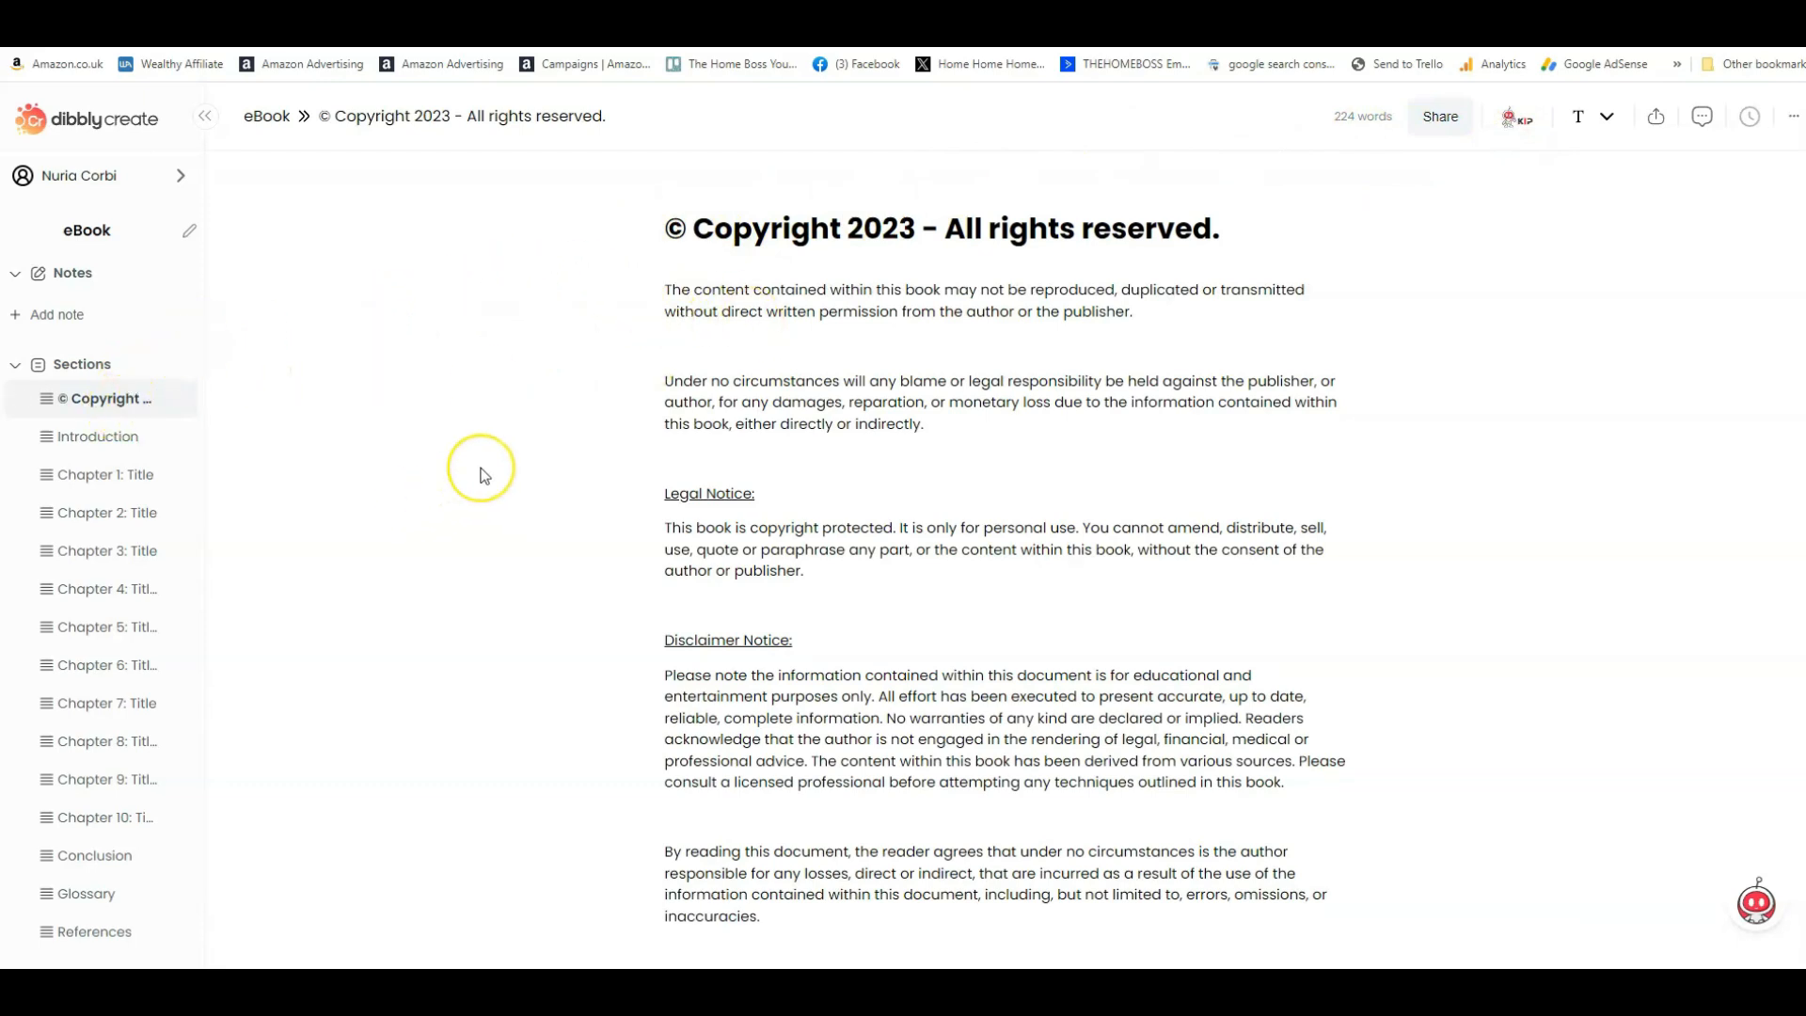
scroll(482, 473, down, 2)
scroll(482, 473, up, 2)
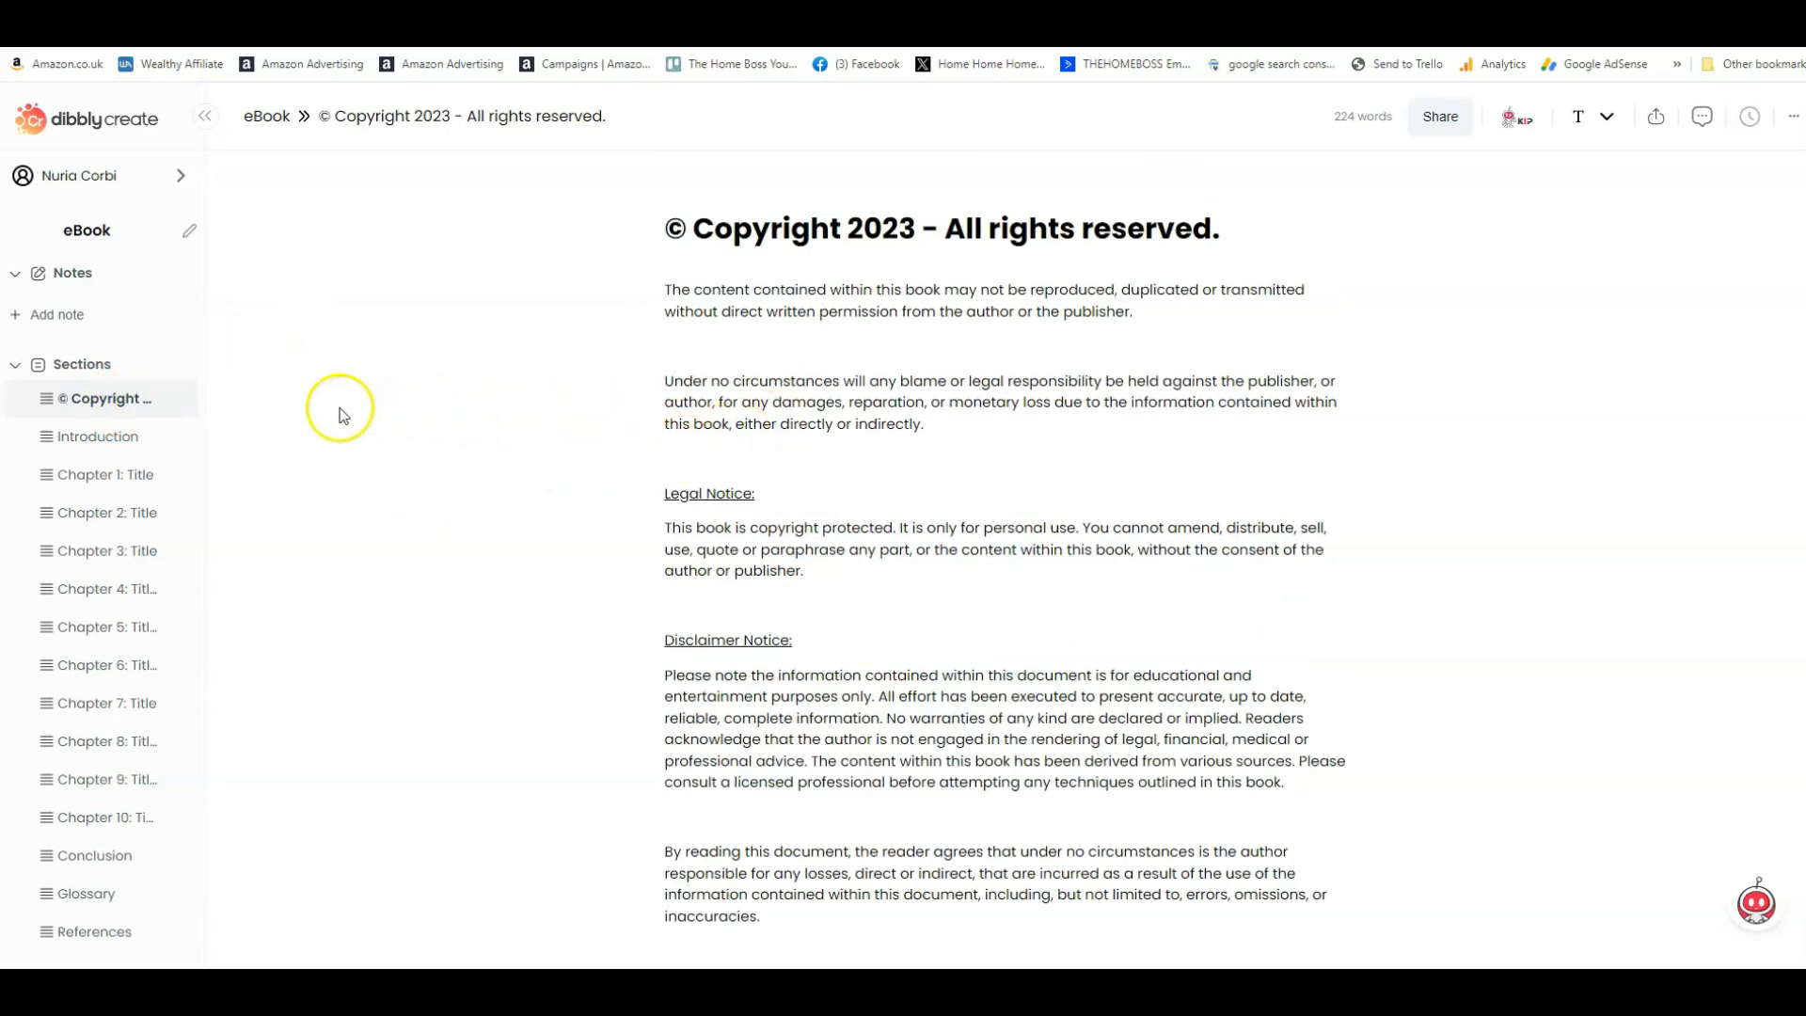
click(104, 443)
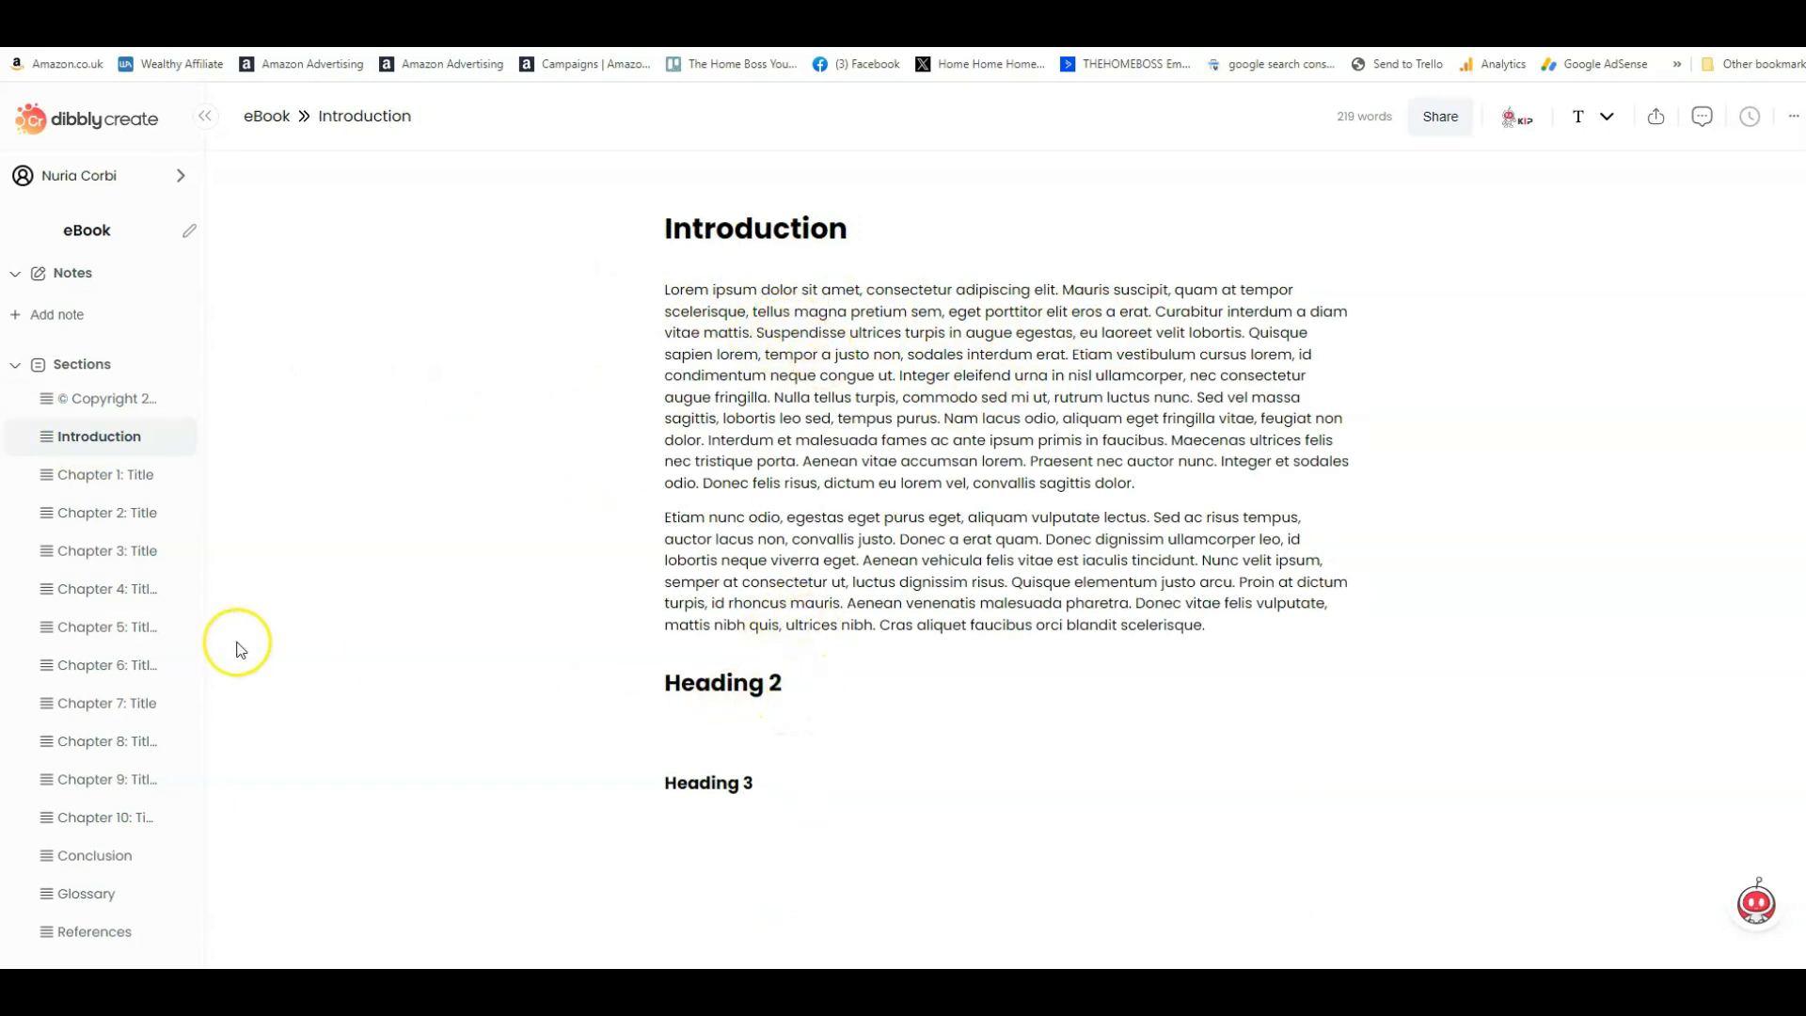
click(99, 475)
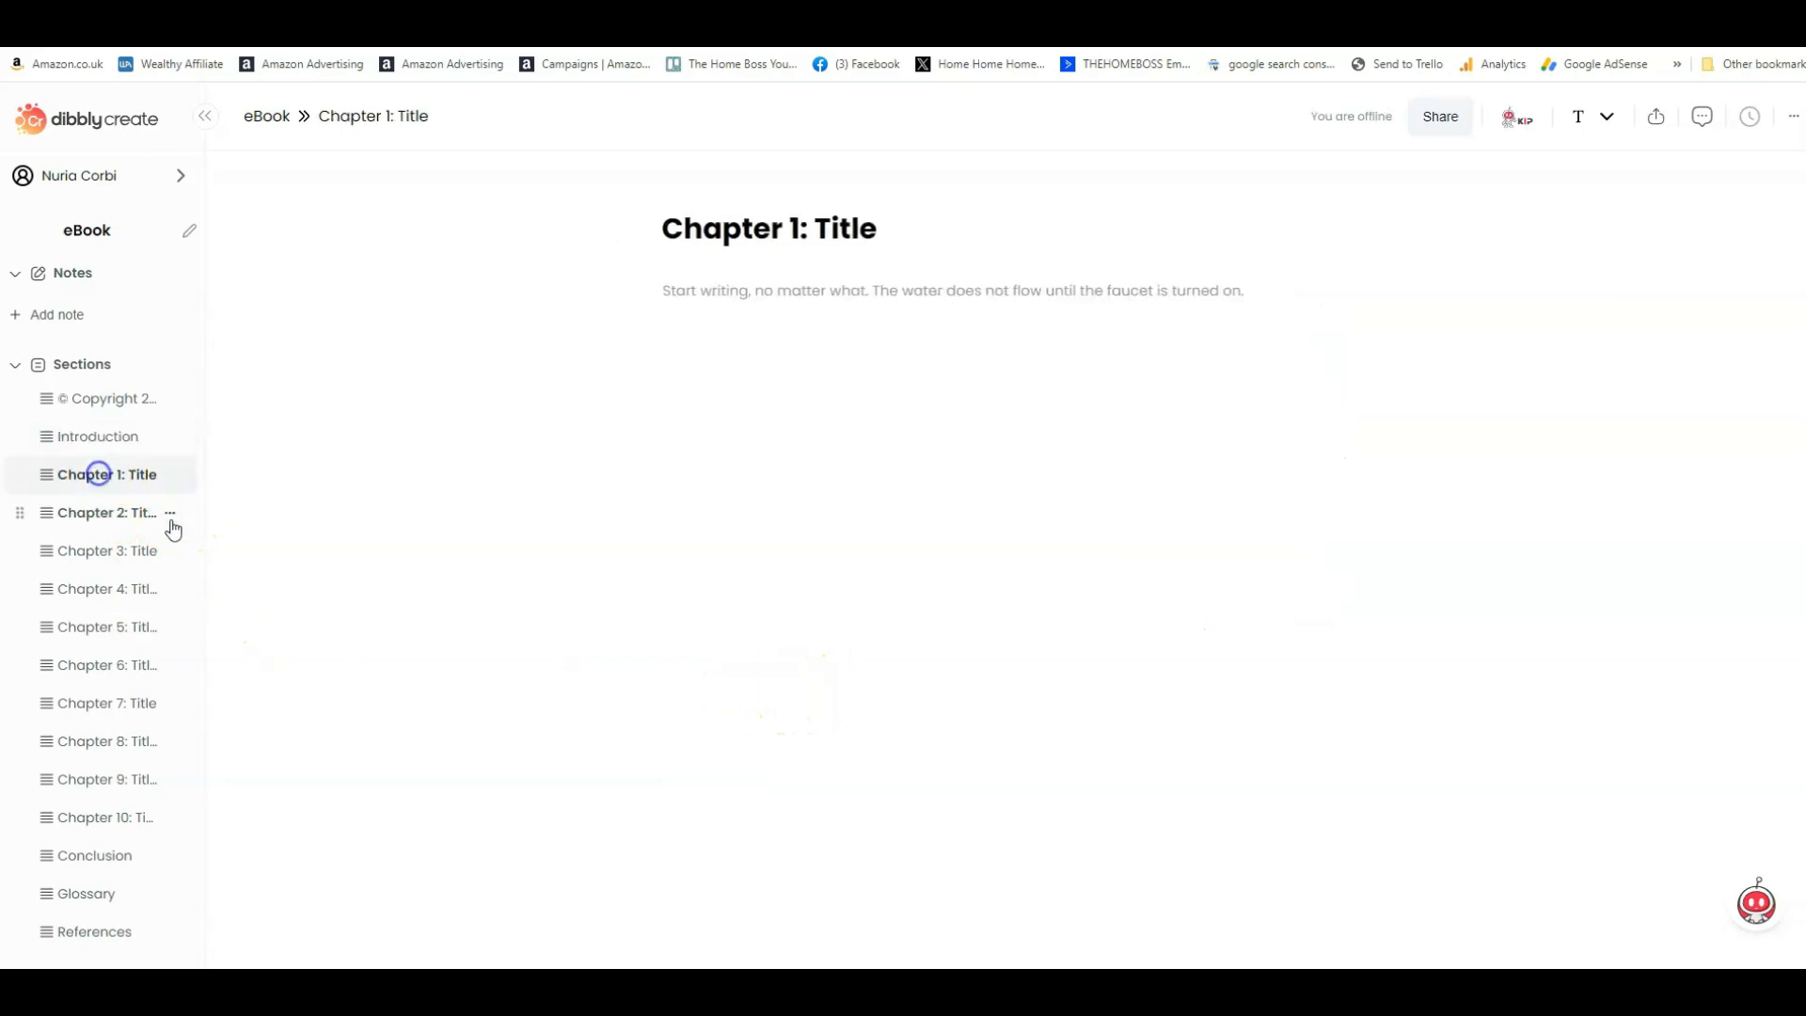
click(81, 512)
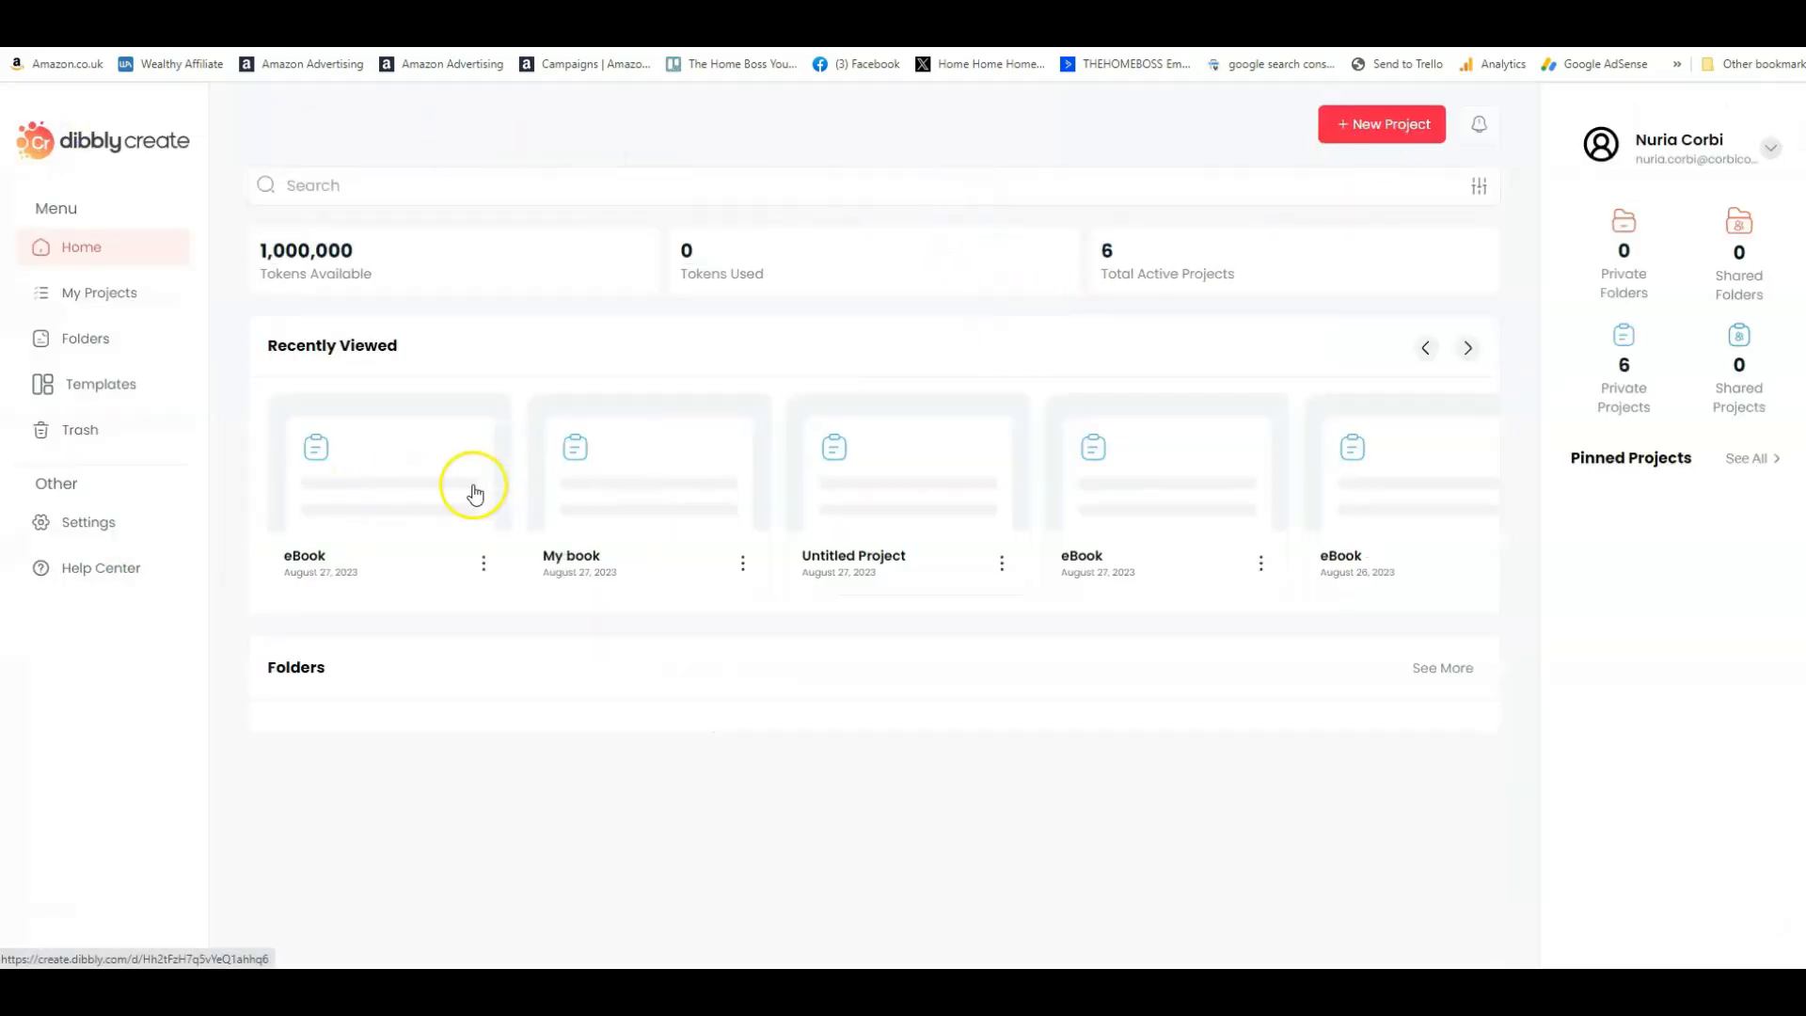
- Open the recently viewed project "My book" and read through its Introduction section
click(656, 530)
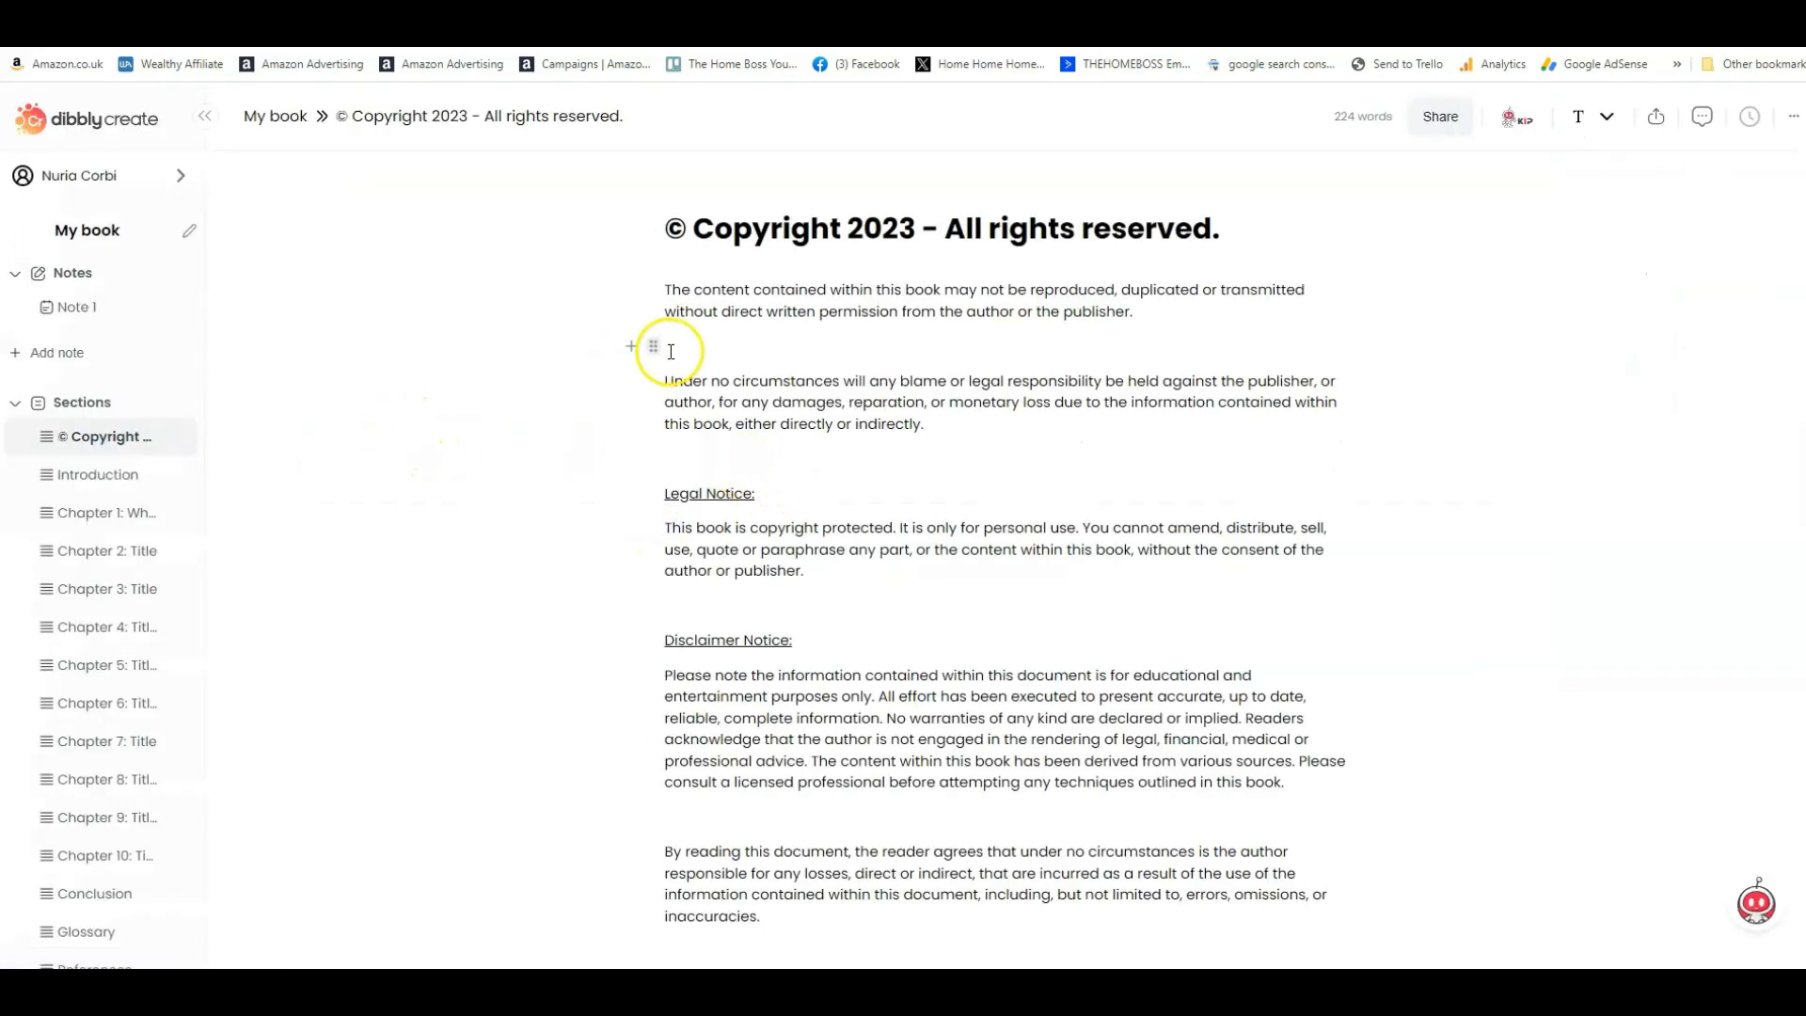
click(111, 475)
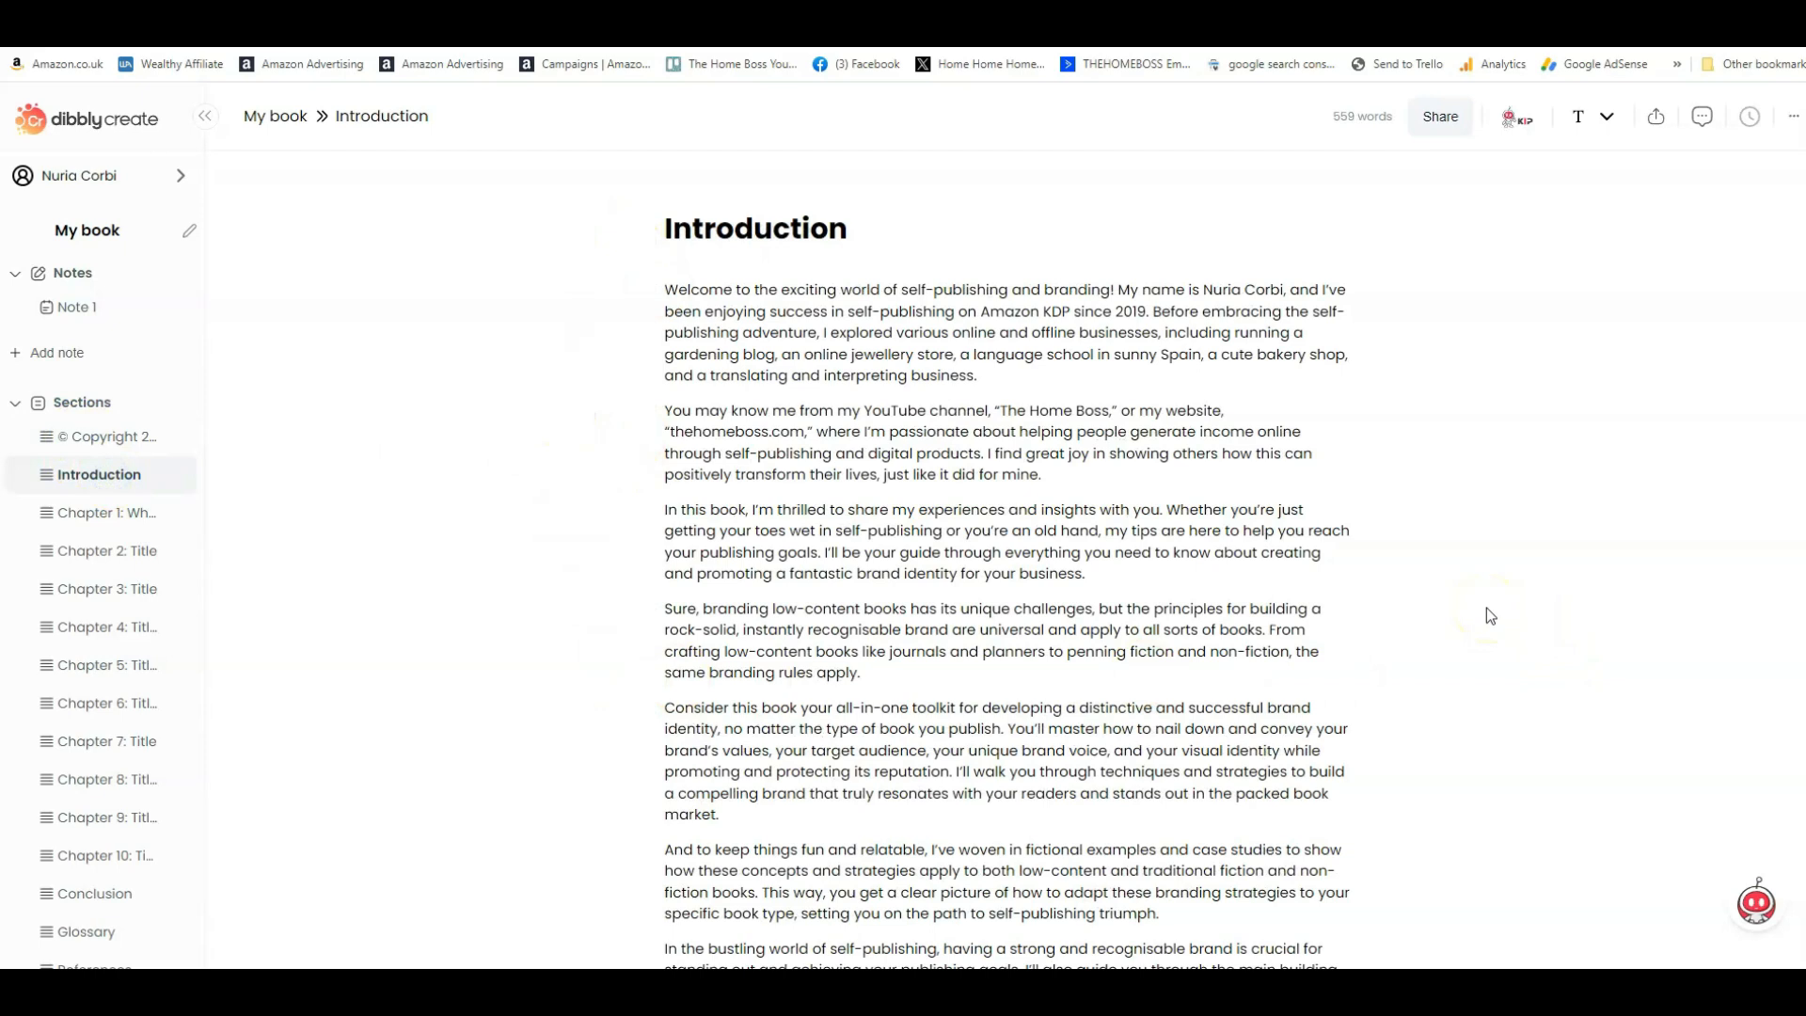
scroll(1486, 608, down, 4)
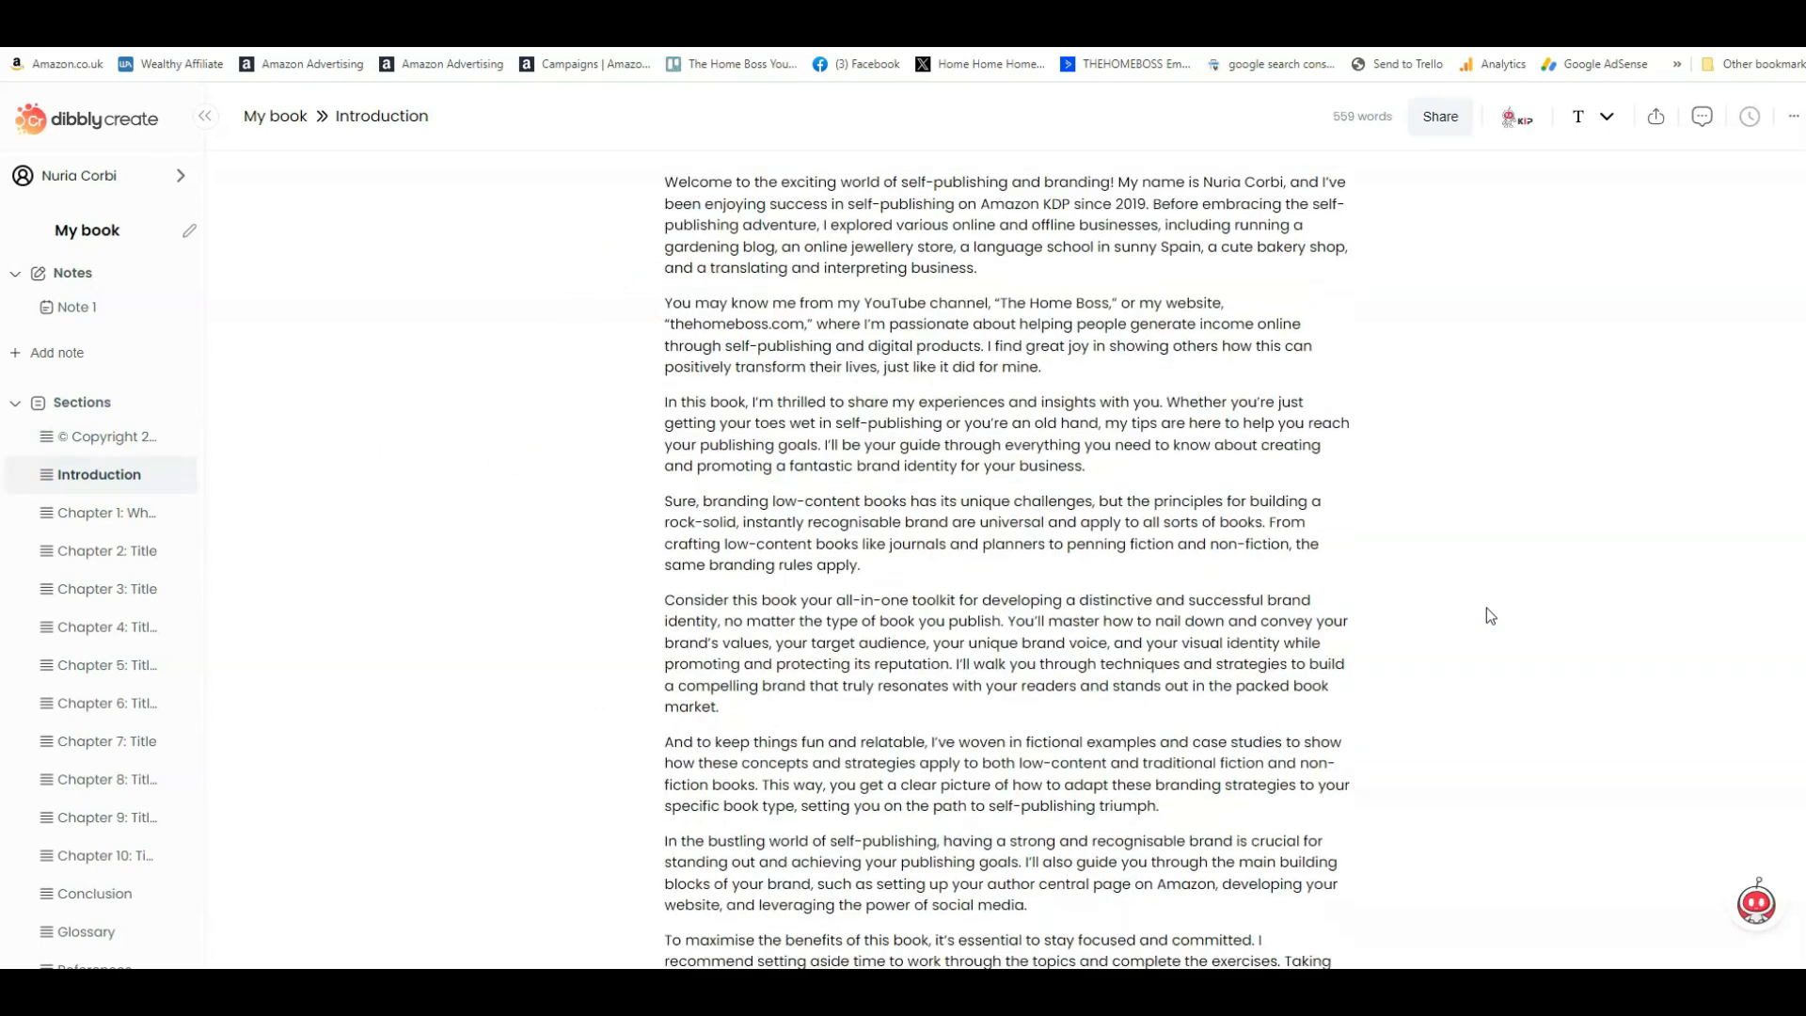
scroll(1486, 611, down, 3)
scroll(1486, 611, up, 7)
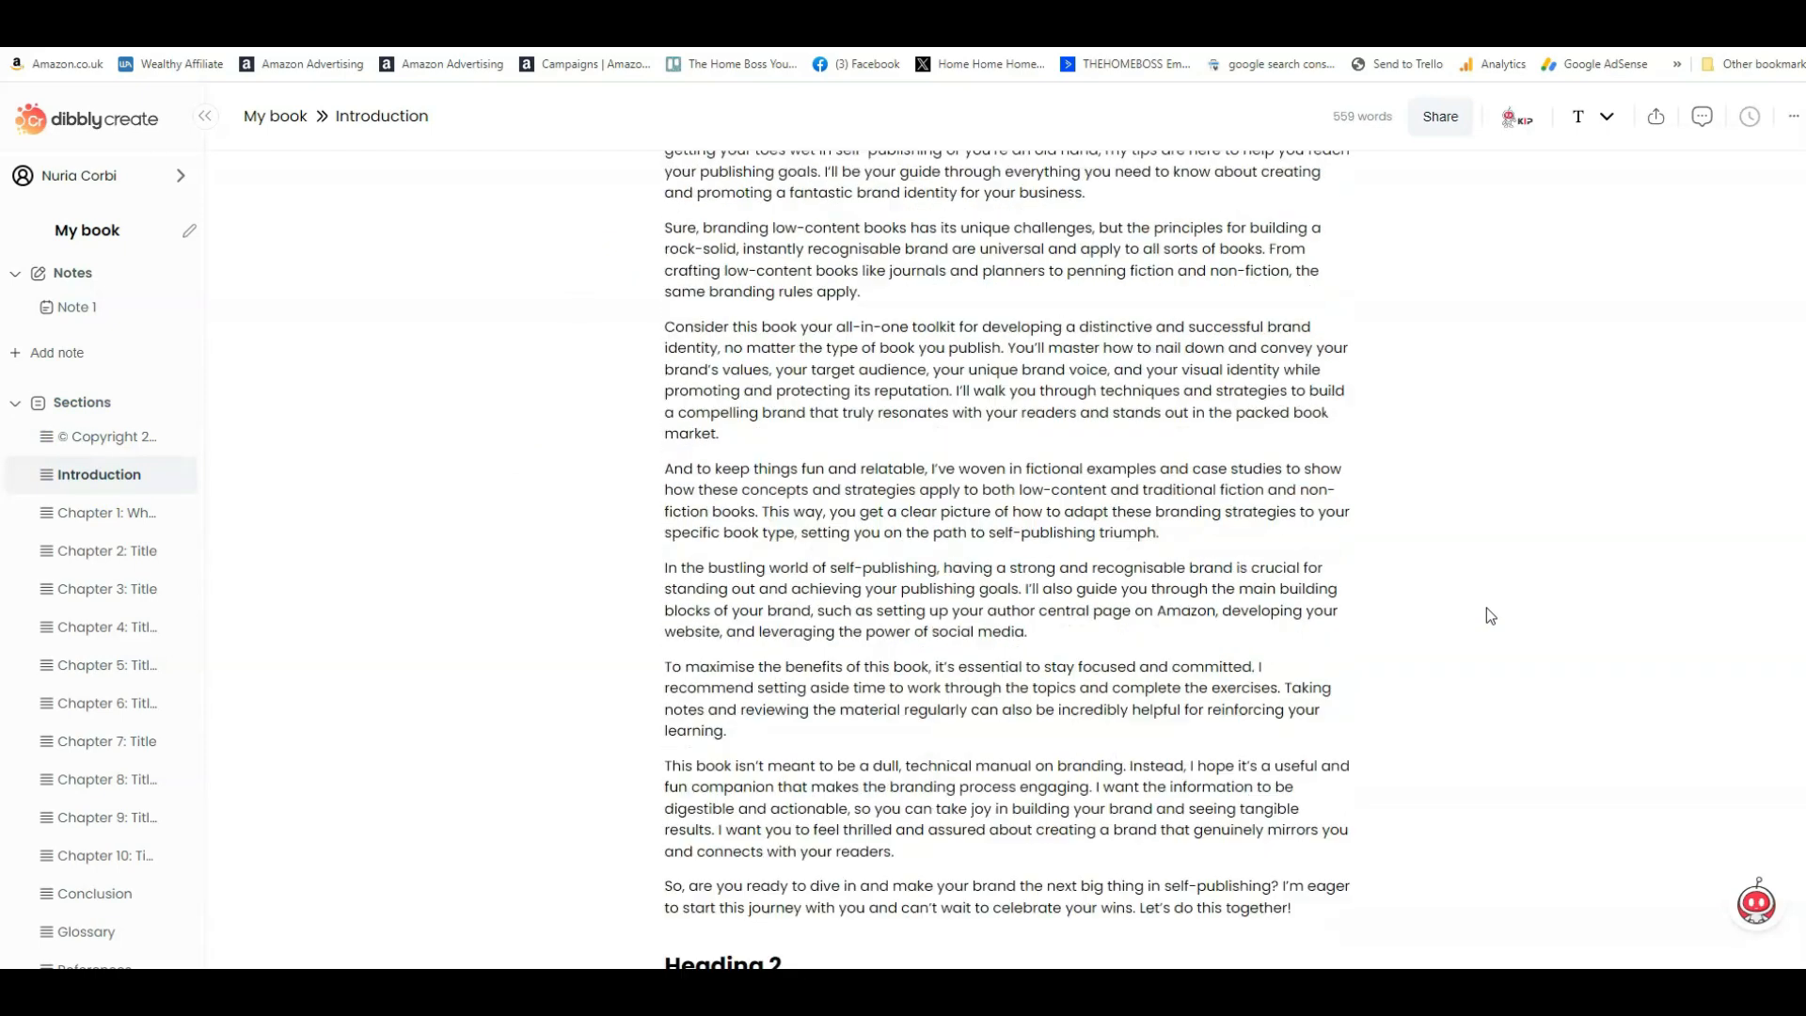
click(477, 338)
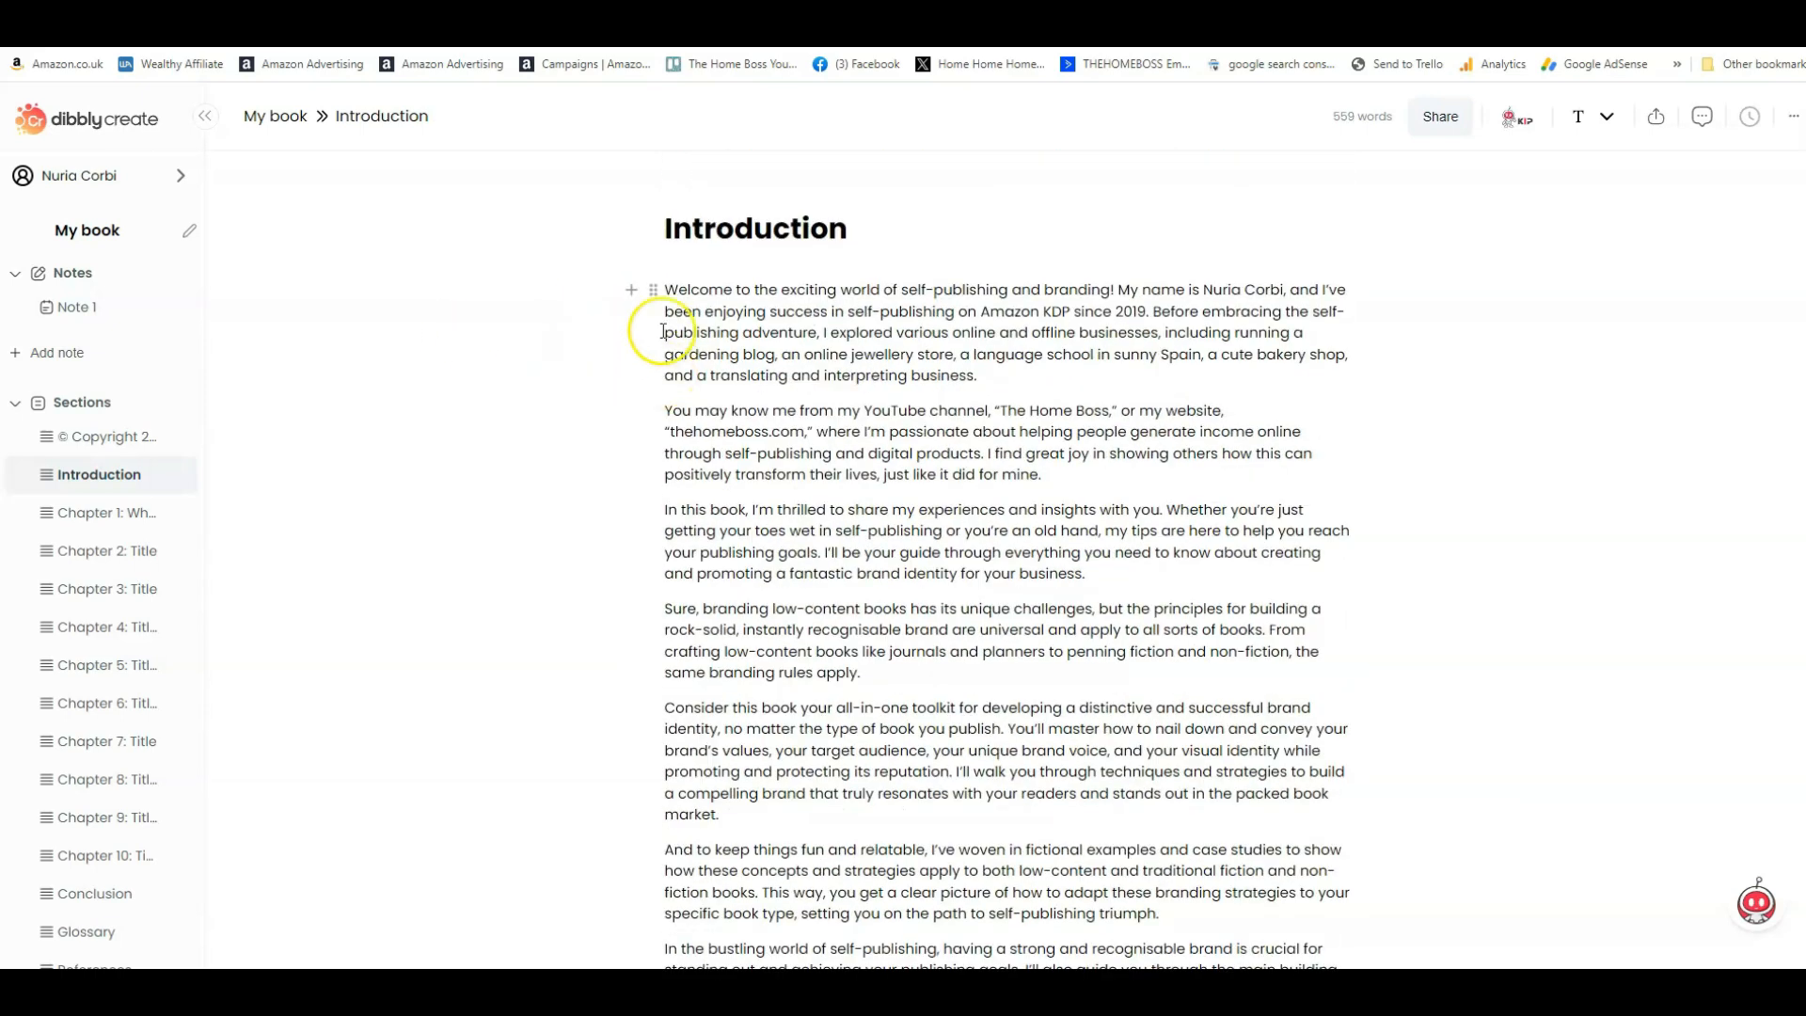
- View the KIP assistant's writing options for the first paragraph of the Introduction and dismiss them
drag(669, 293, 1056, 366)
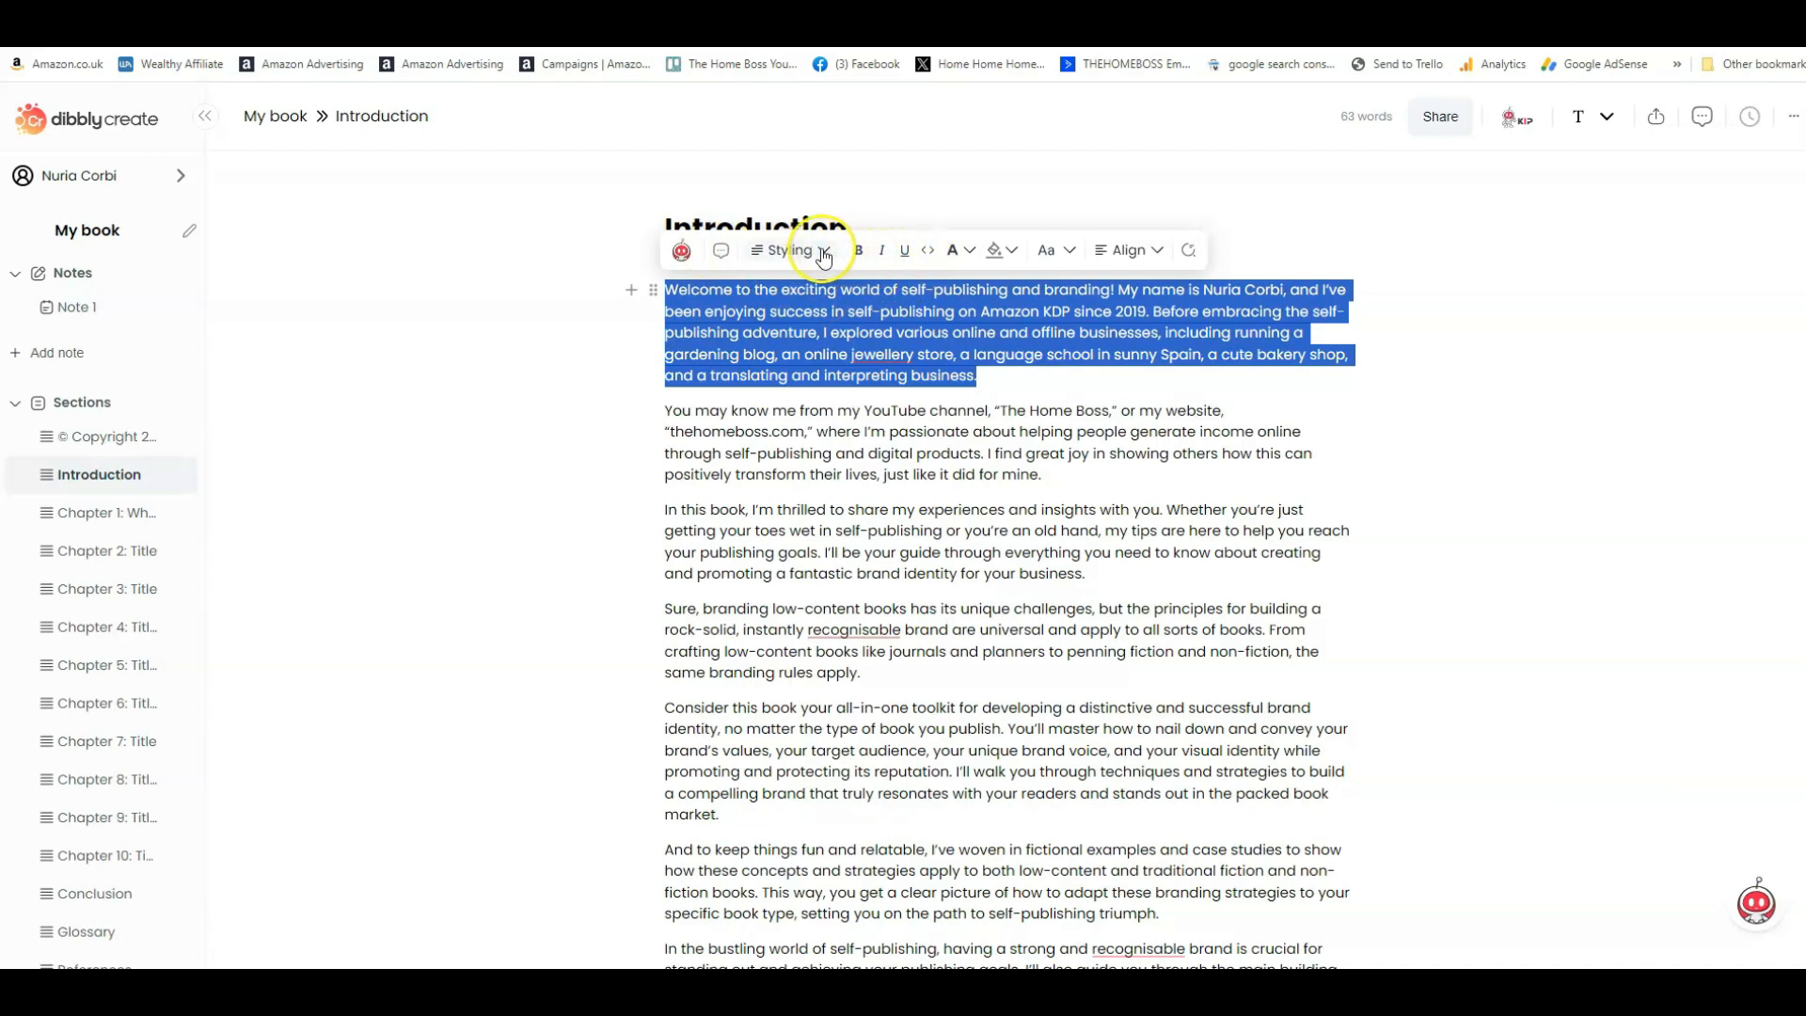
click(686, 255)
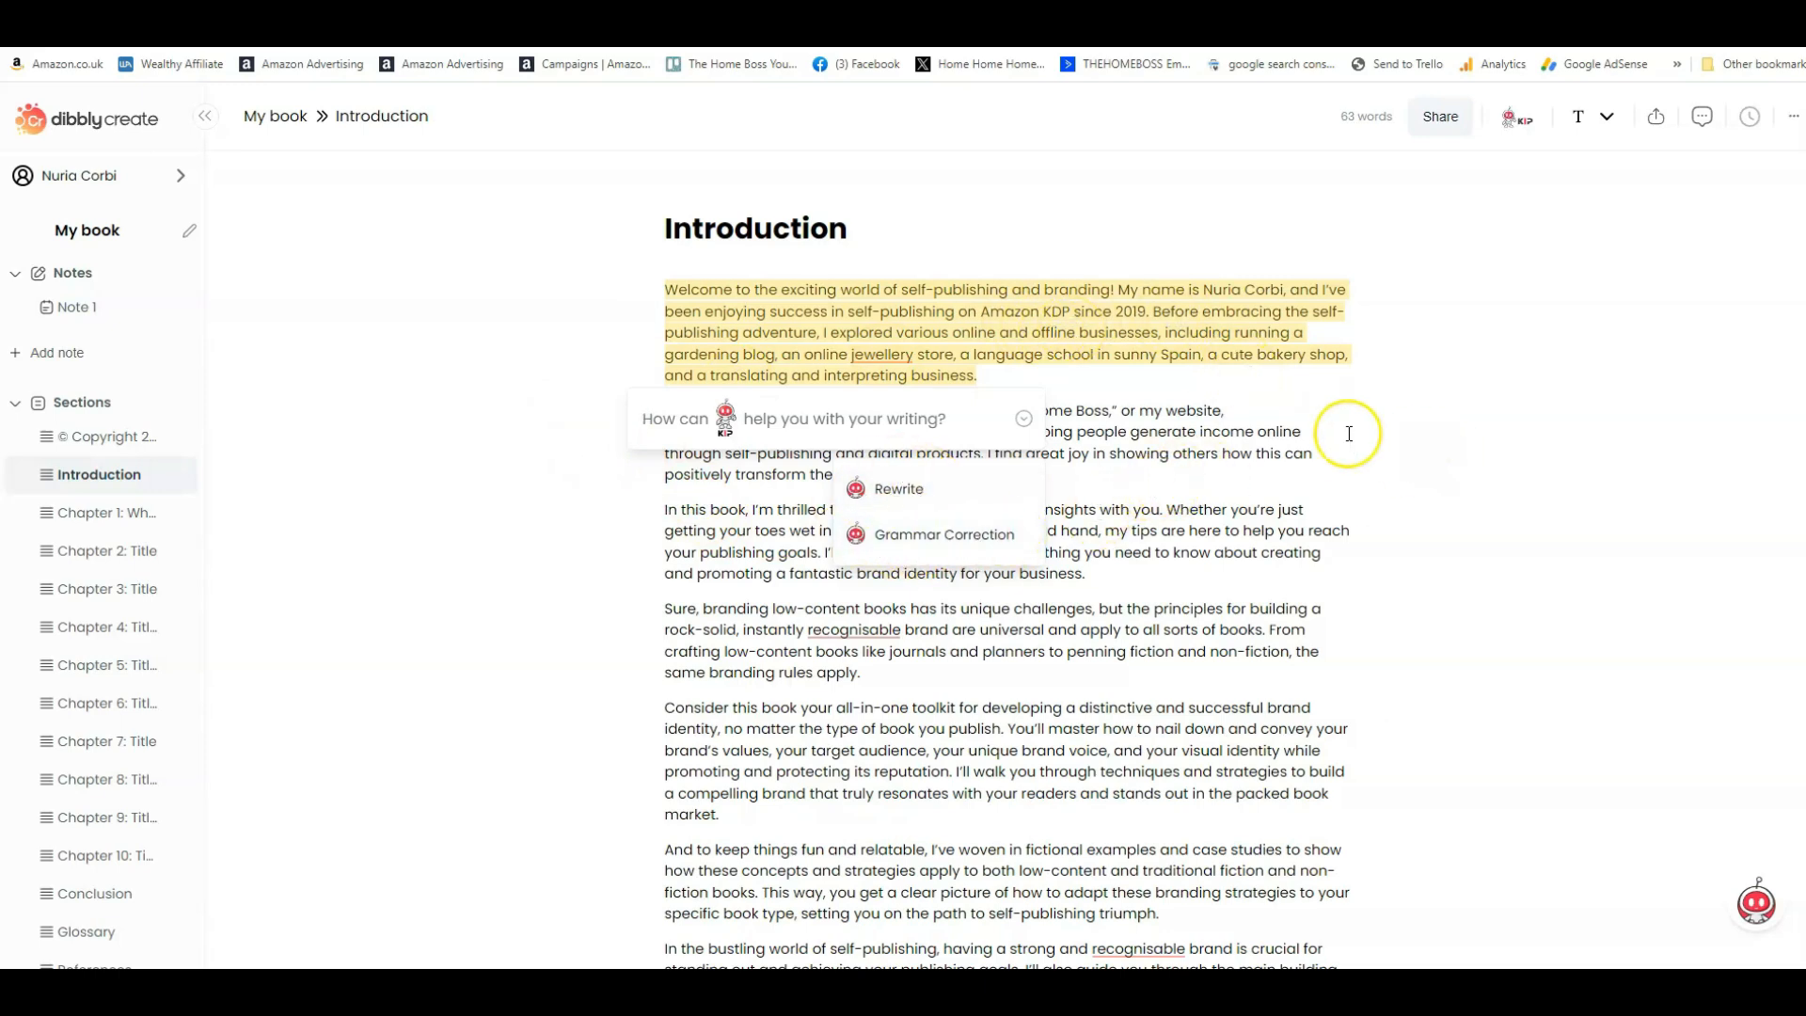
click(594, 338)
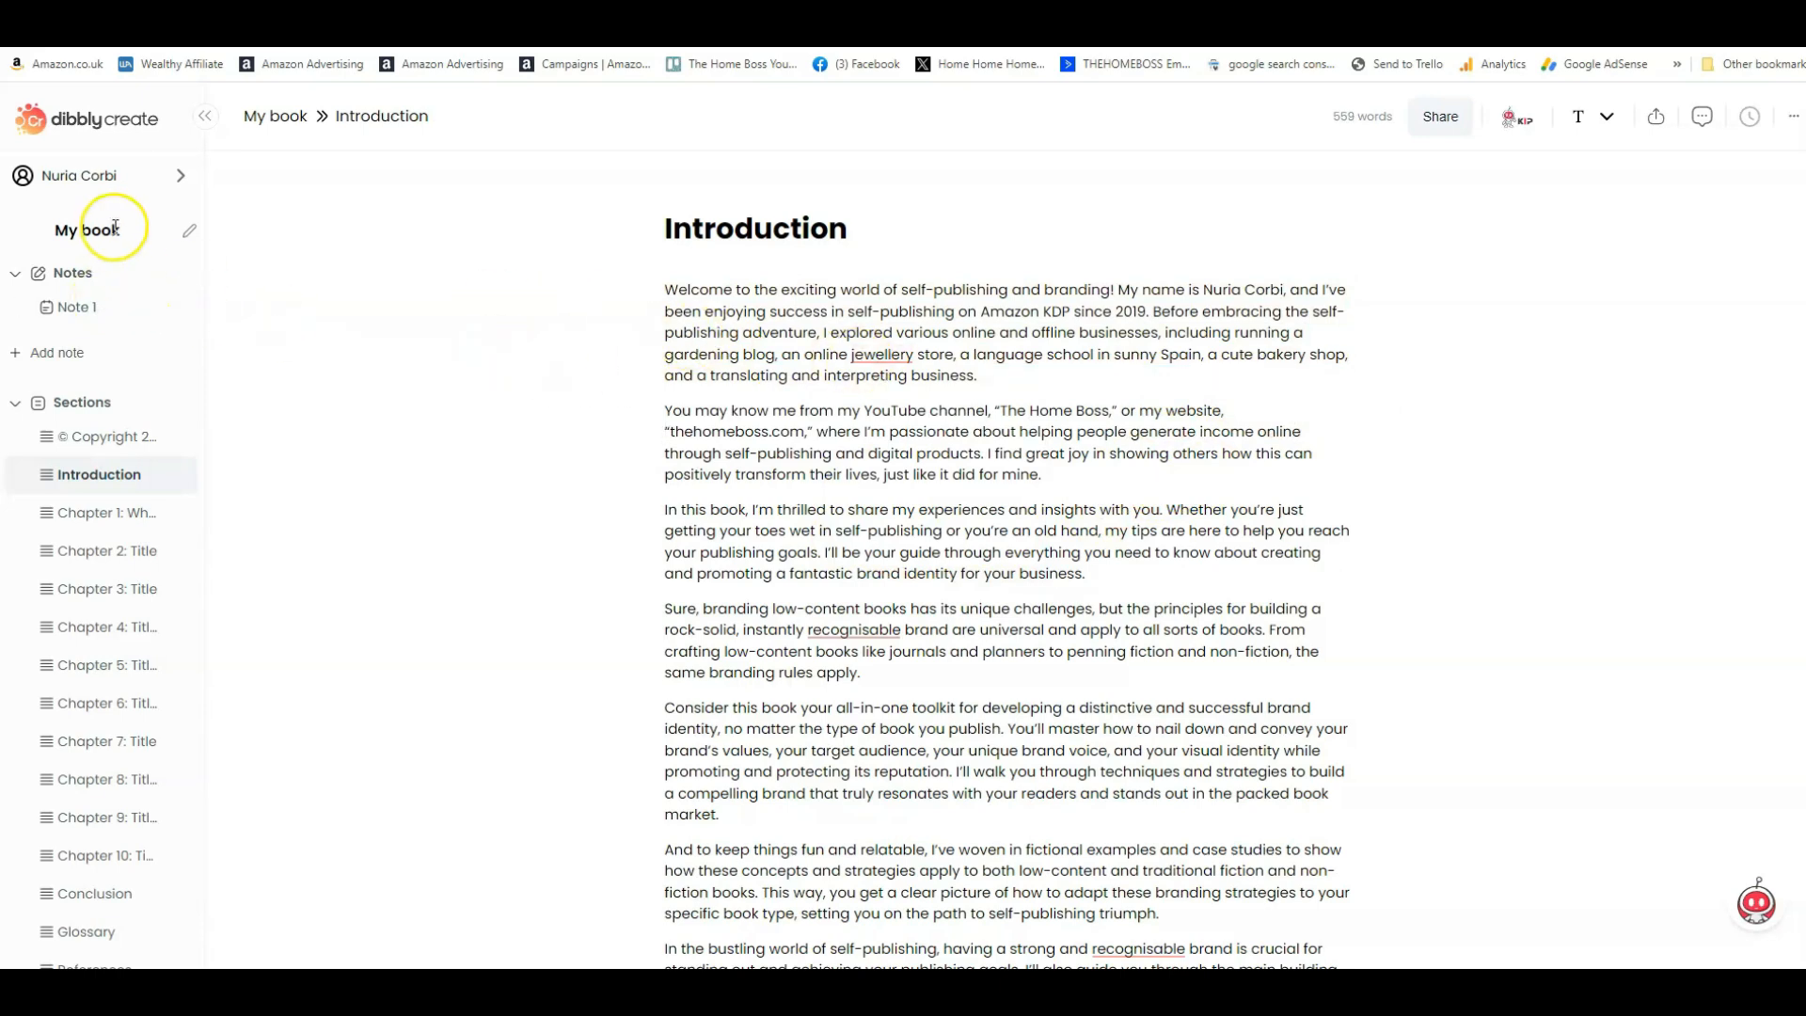
- Check Note 1 and the additional project settings available for "My book"
click(77, 307)
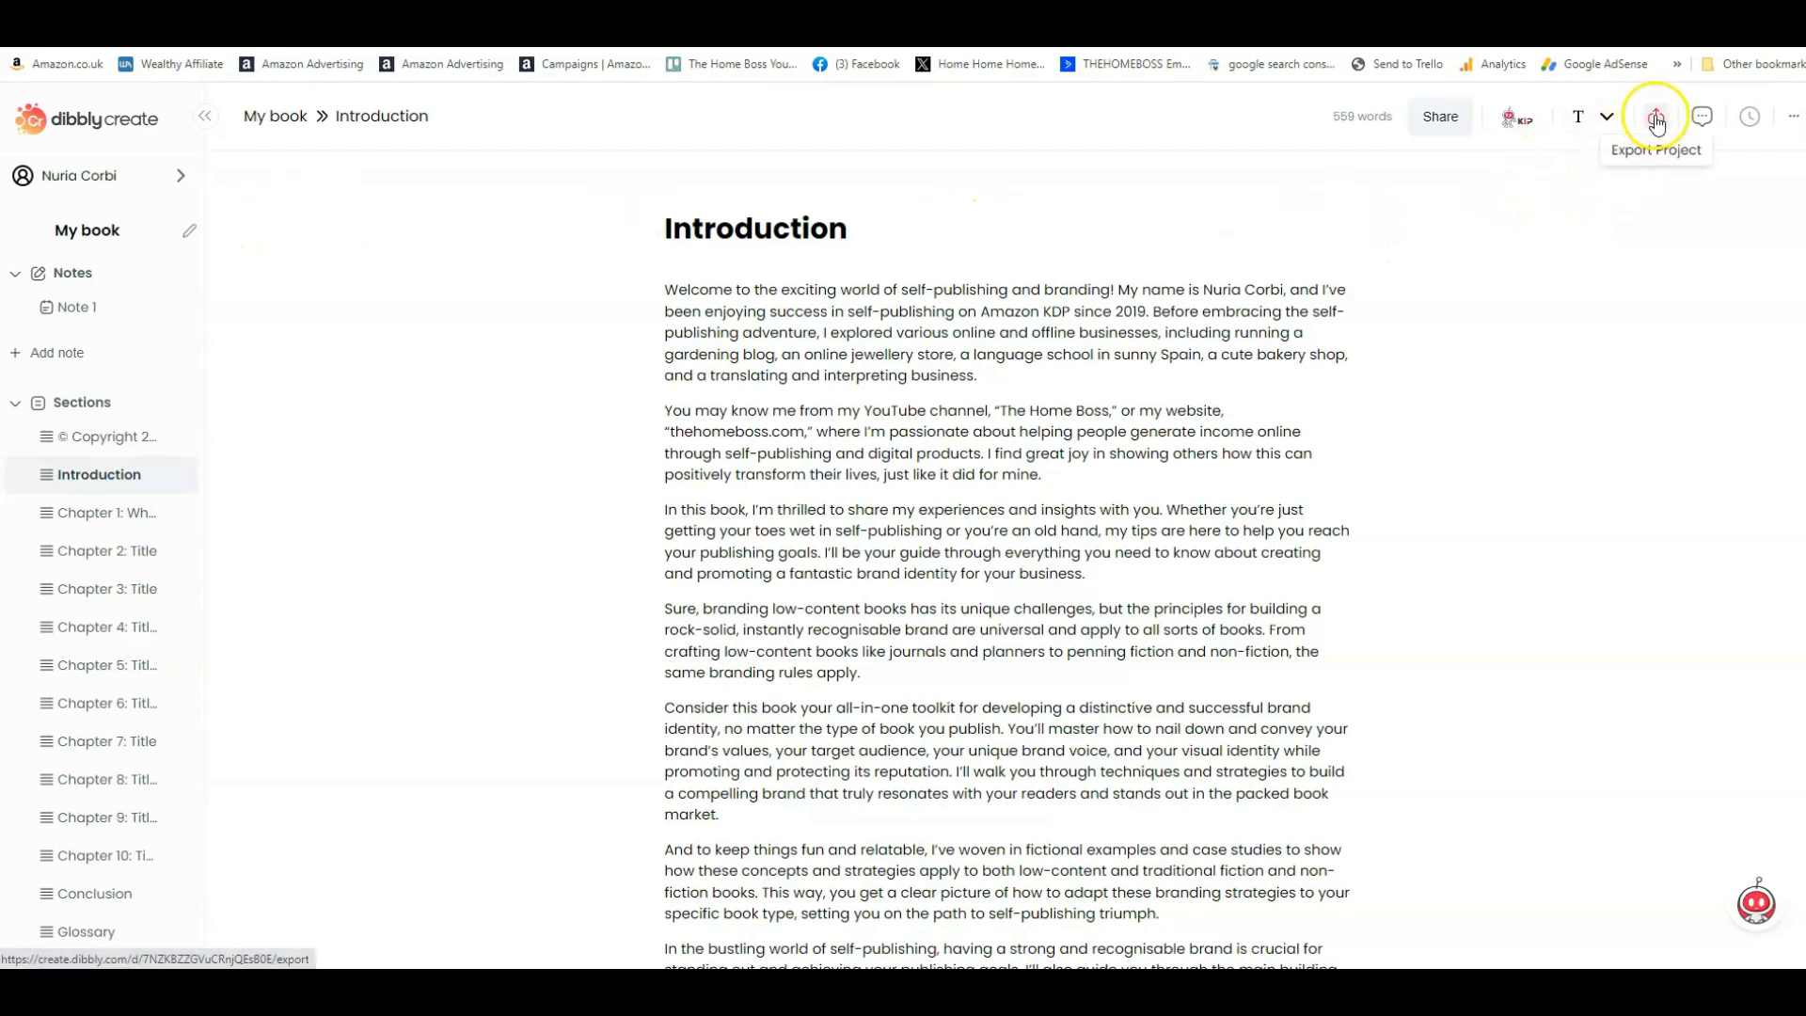
click(1795, 117)
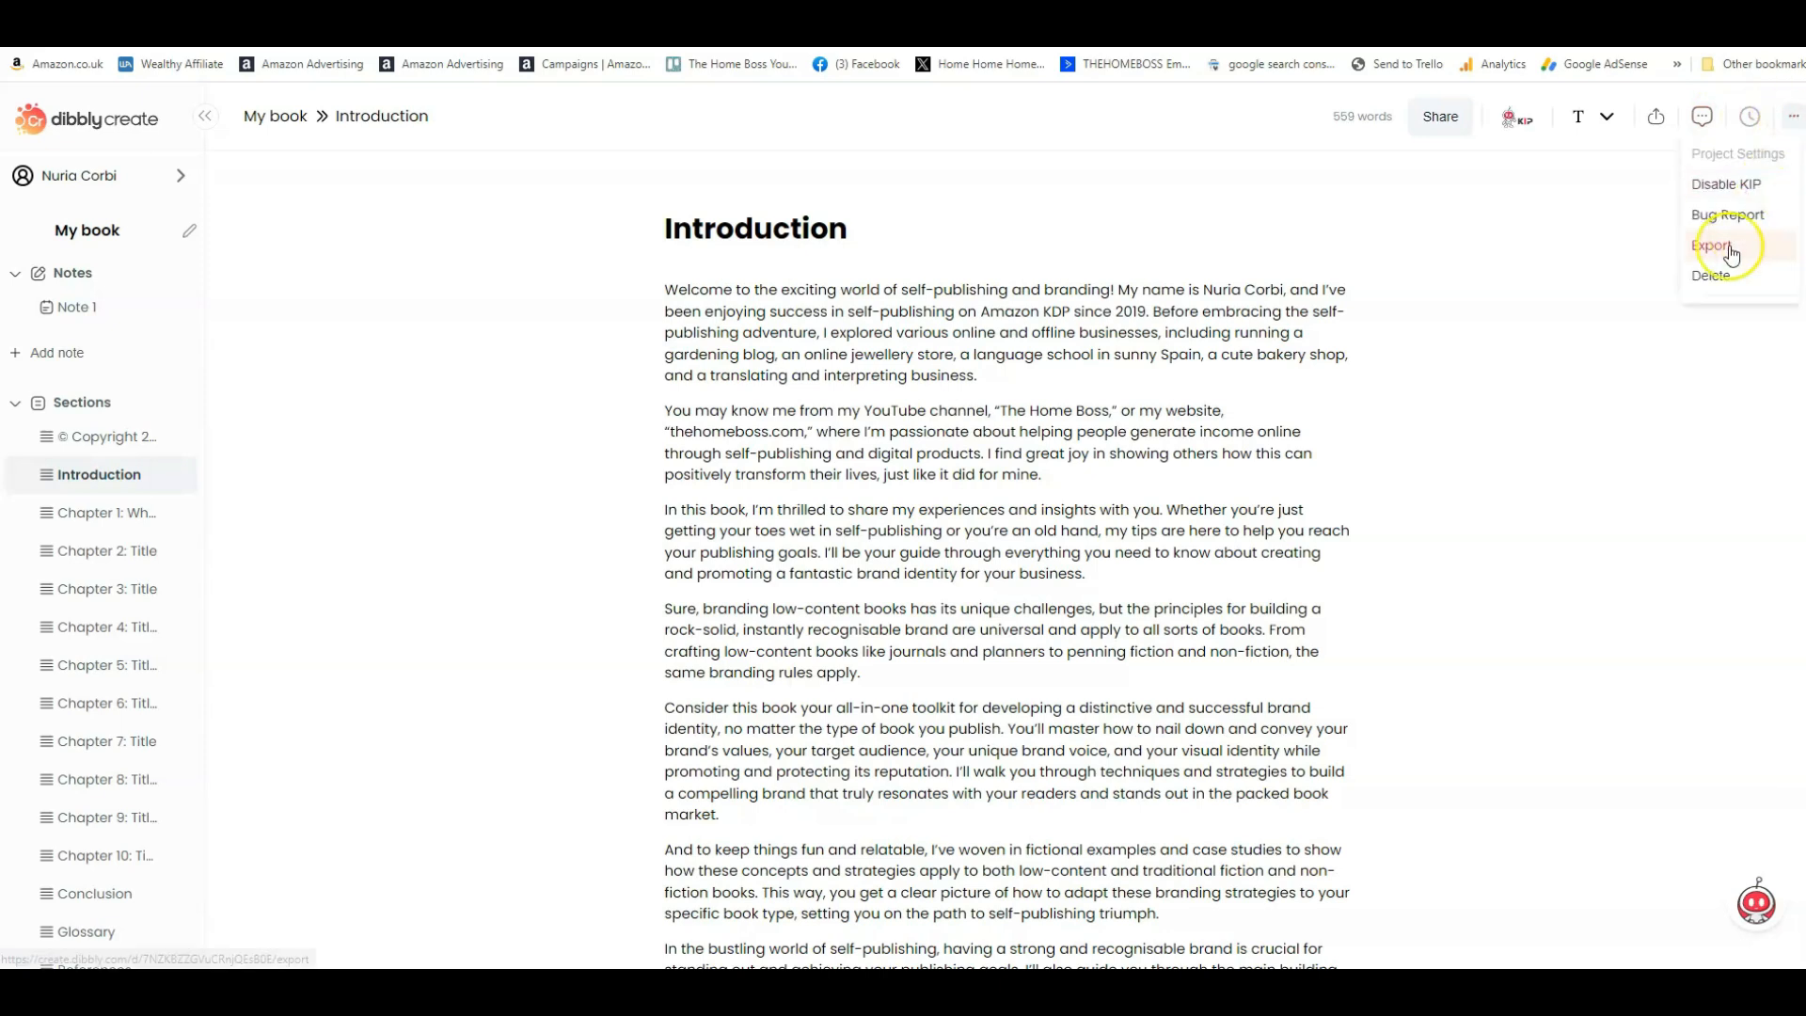
click(1670, 149)
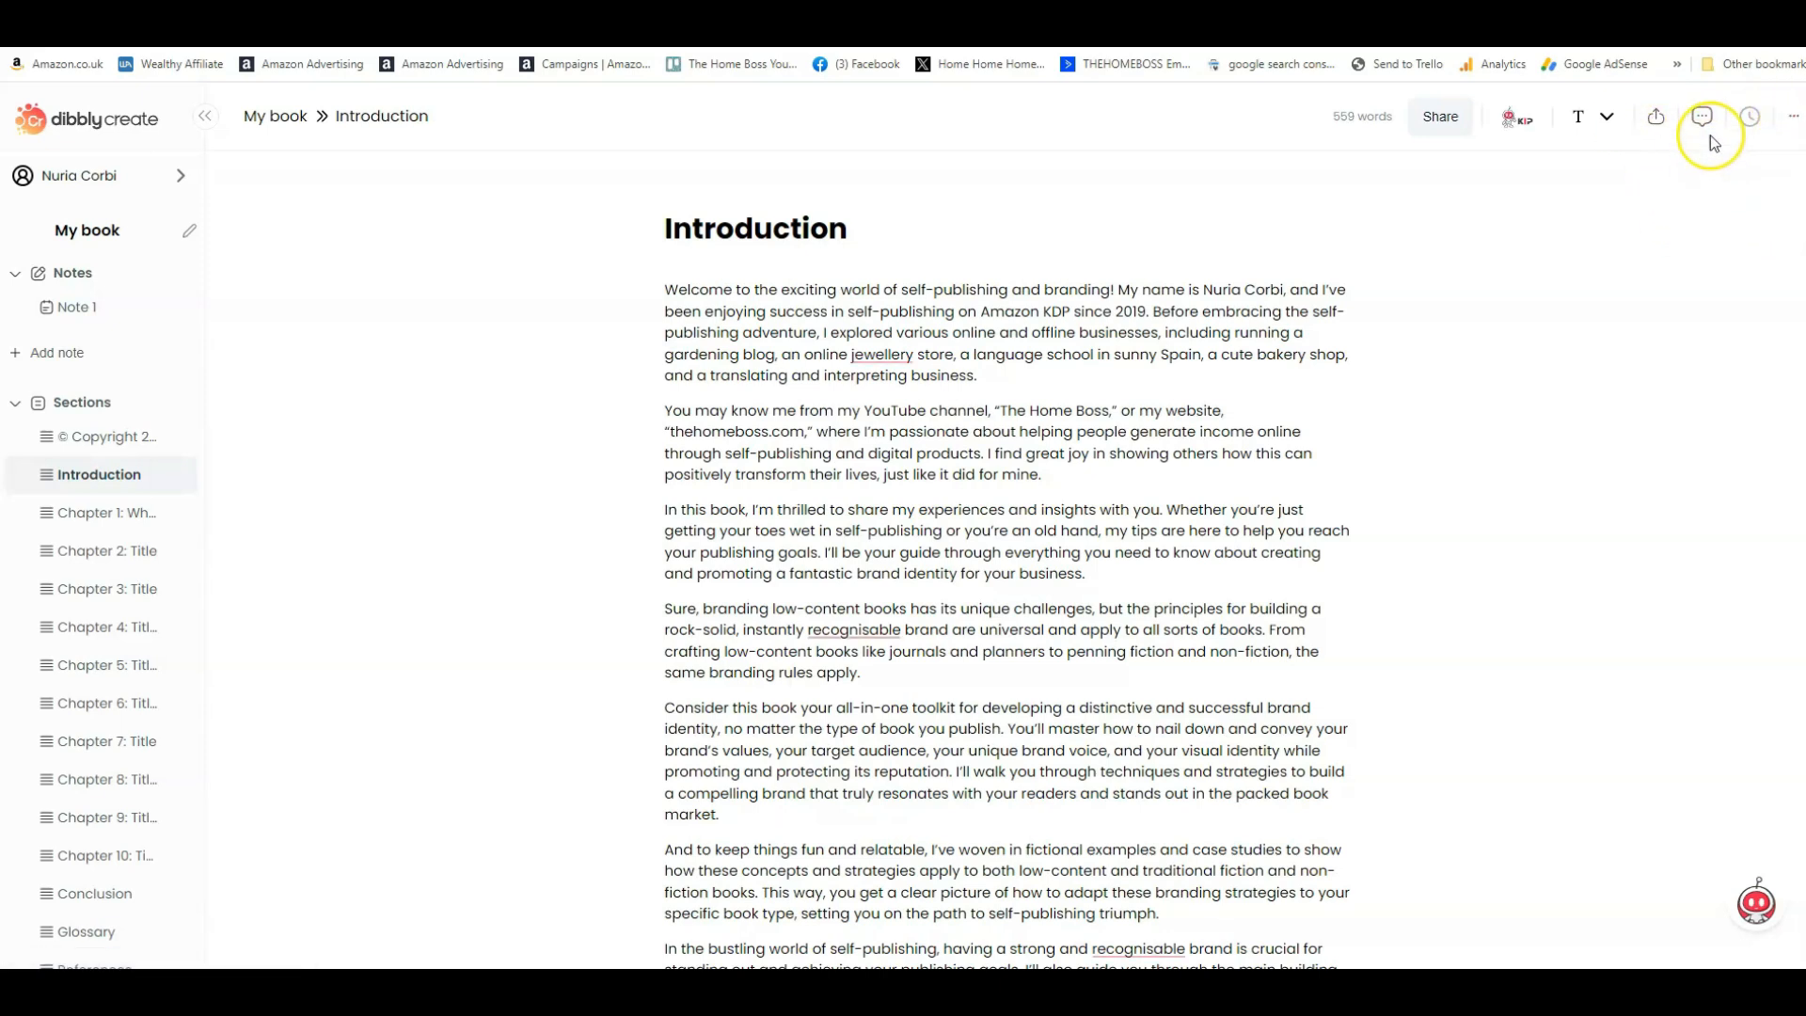
- Open the export page for "My book" and review the formatting options and document preview
click(1660, 117)
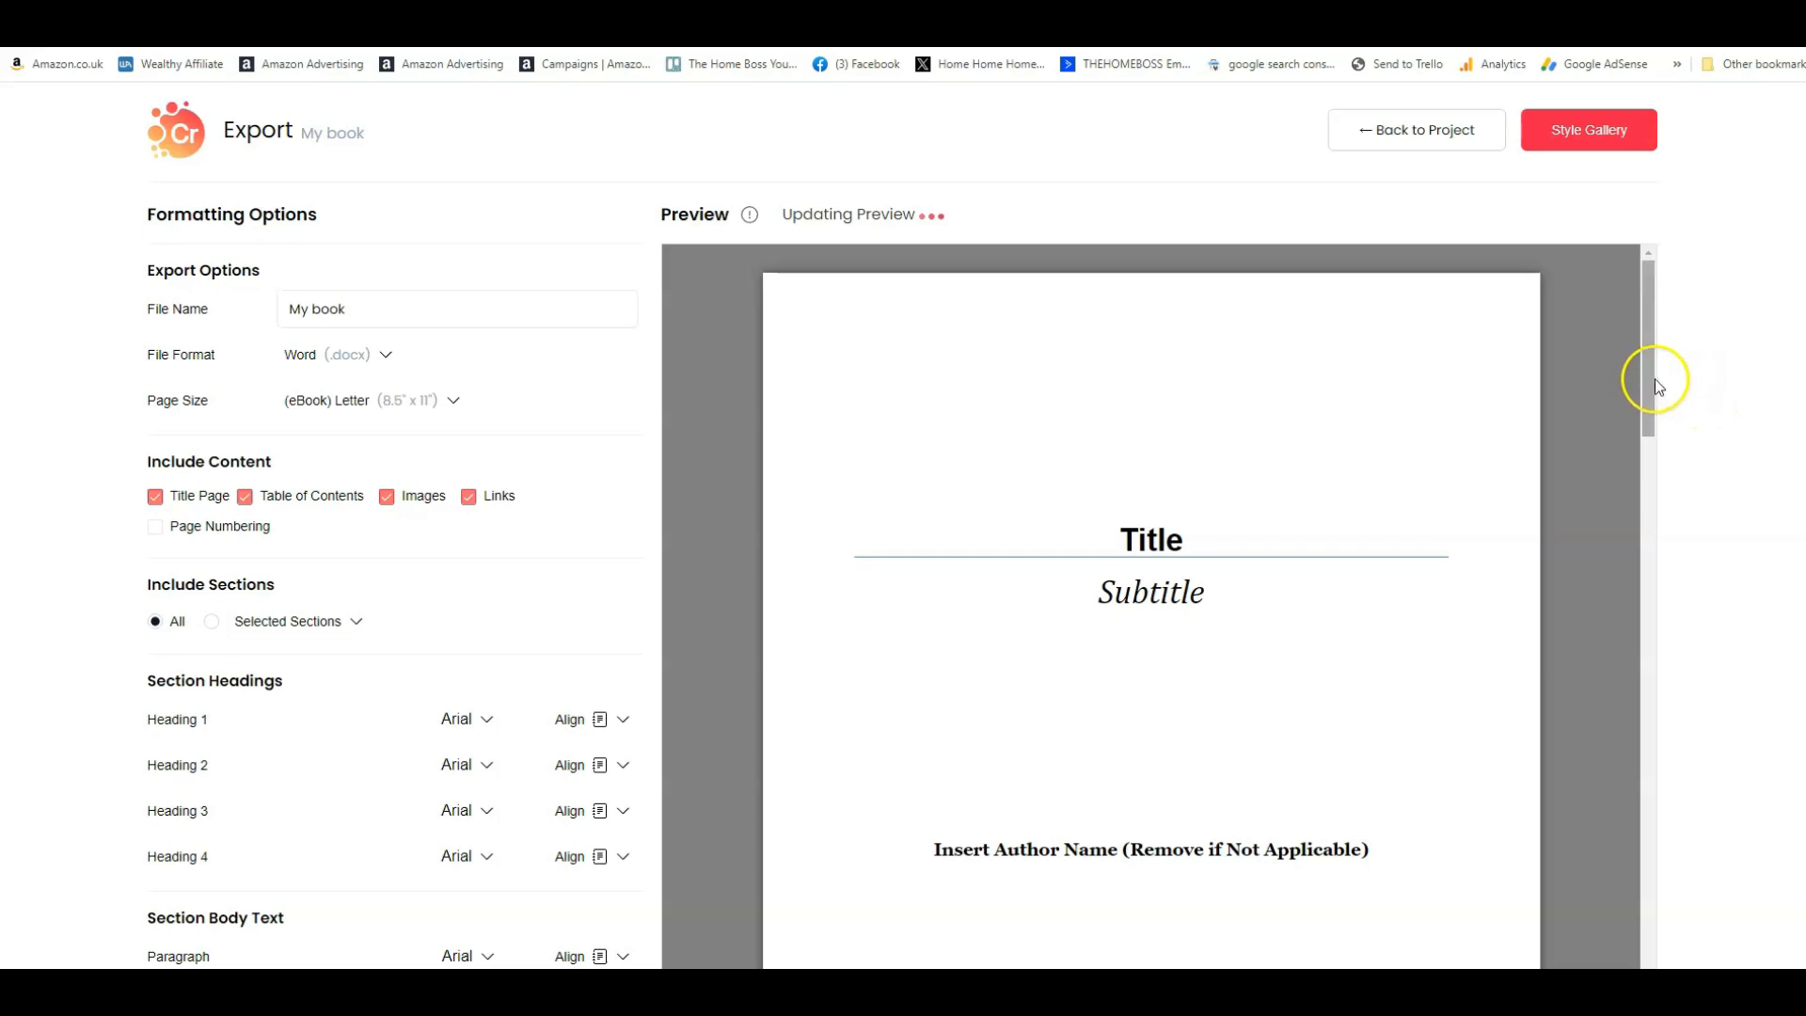
scroll(1712, 624, down, 3)
scroll(1712, 624, up, 3)
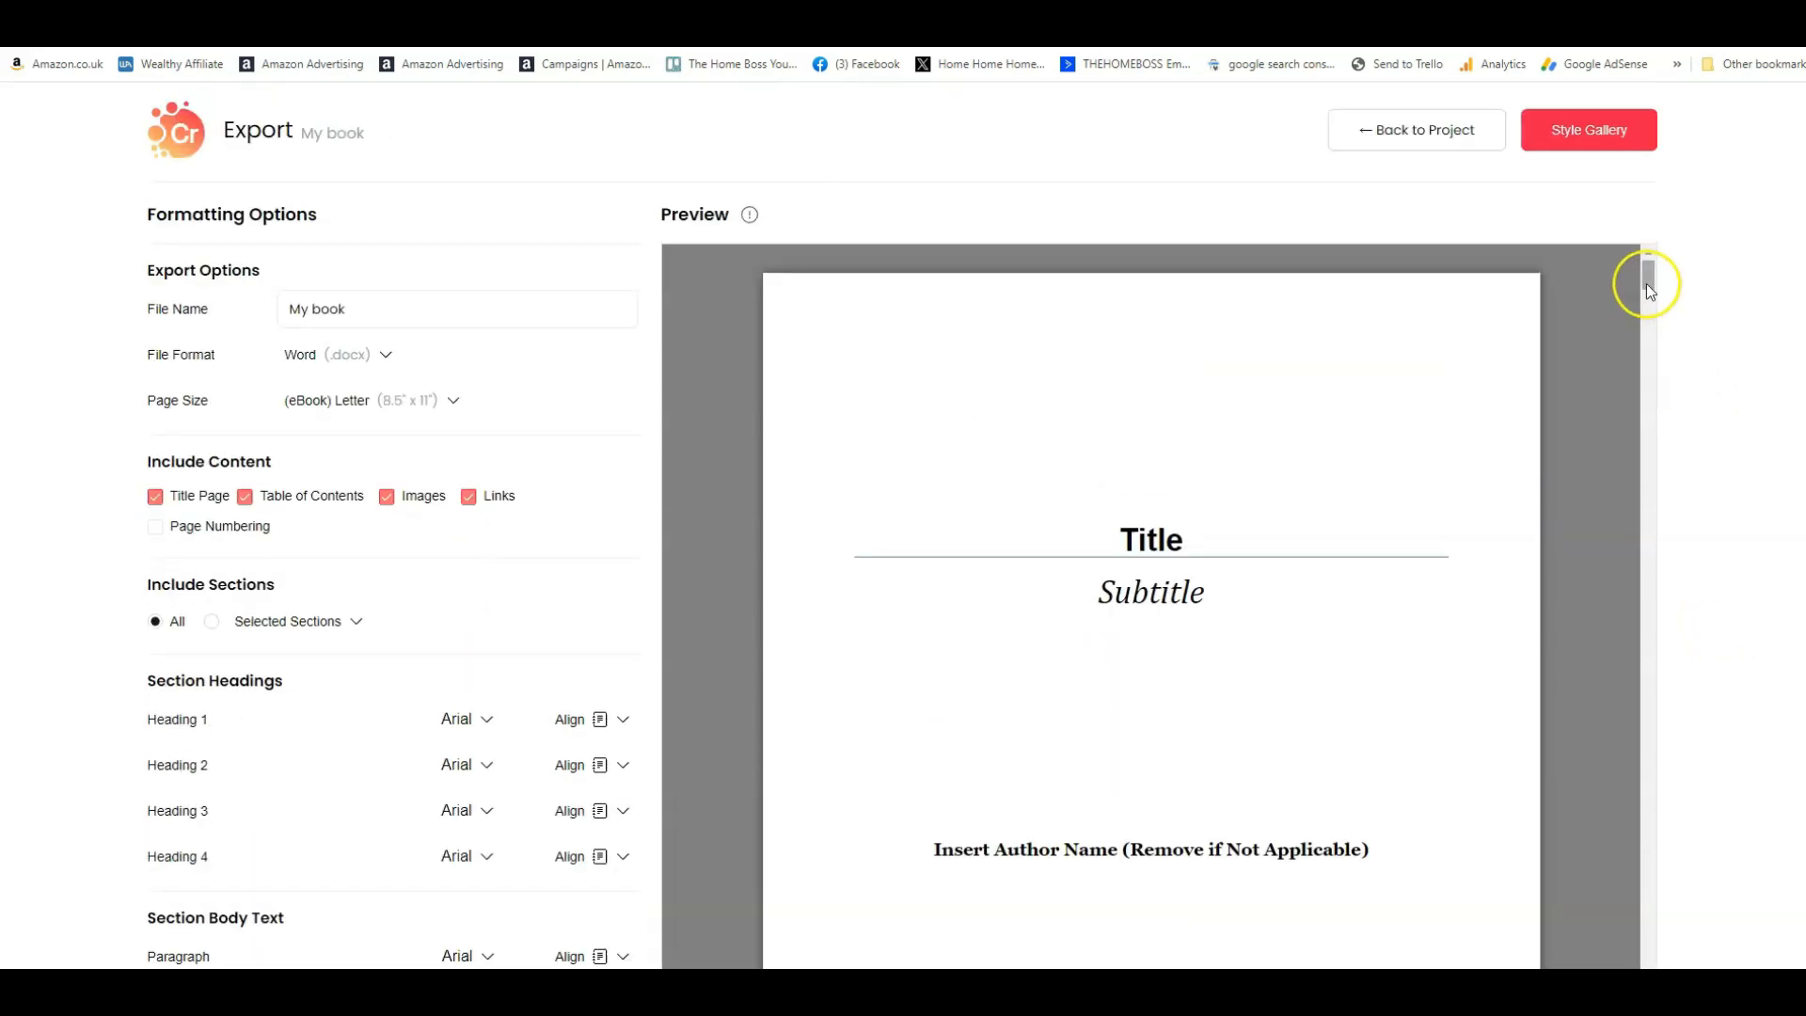
drag(1646, 284, 1657, 511)
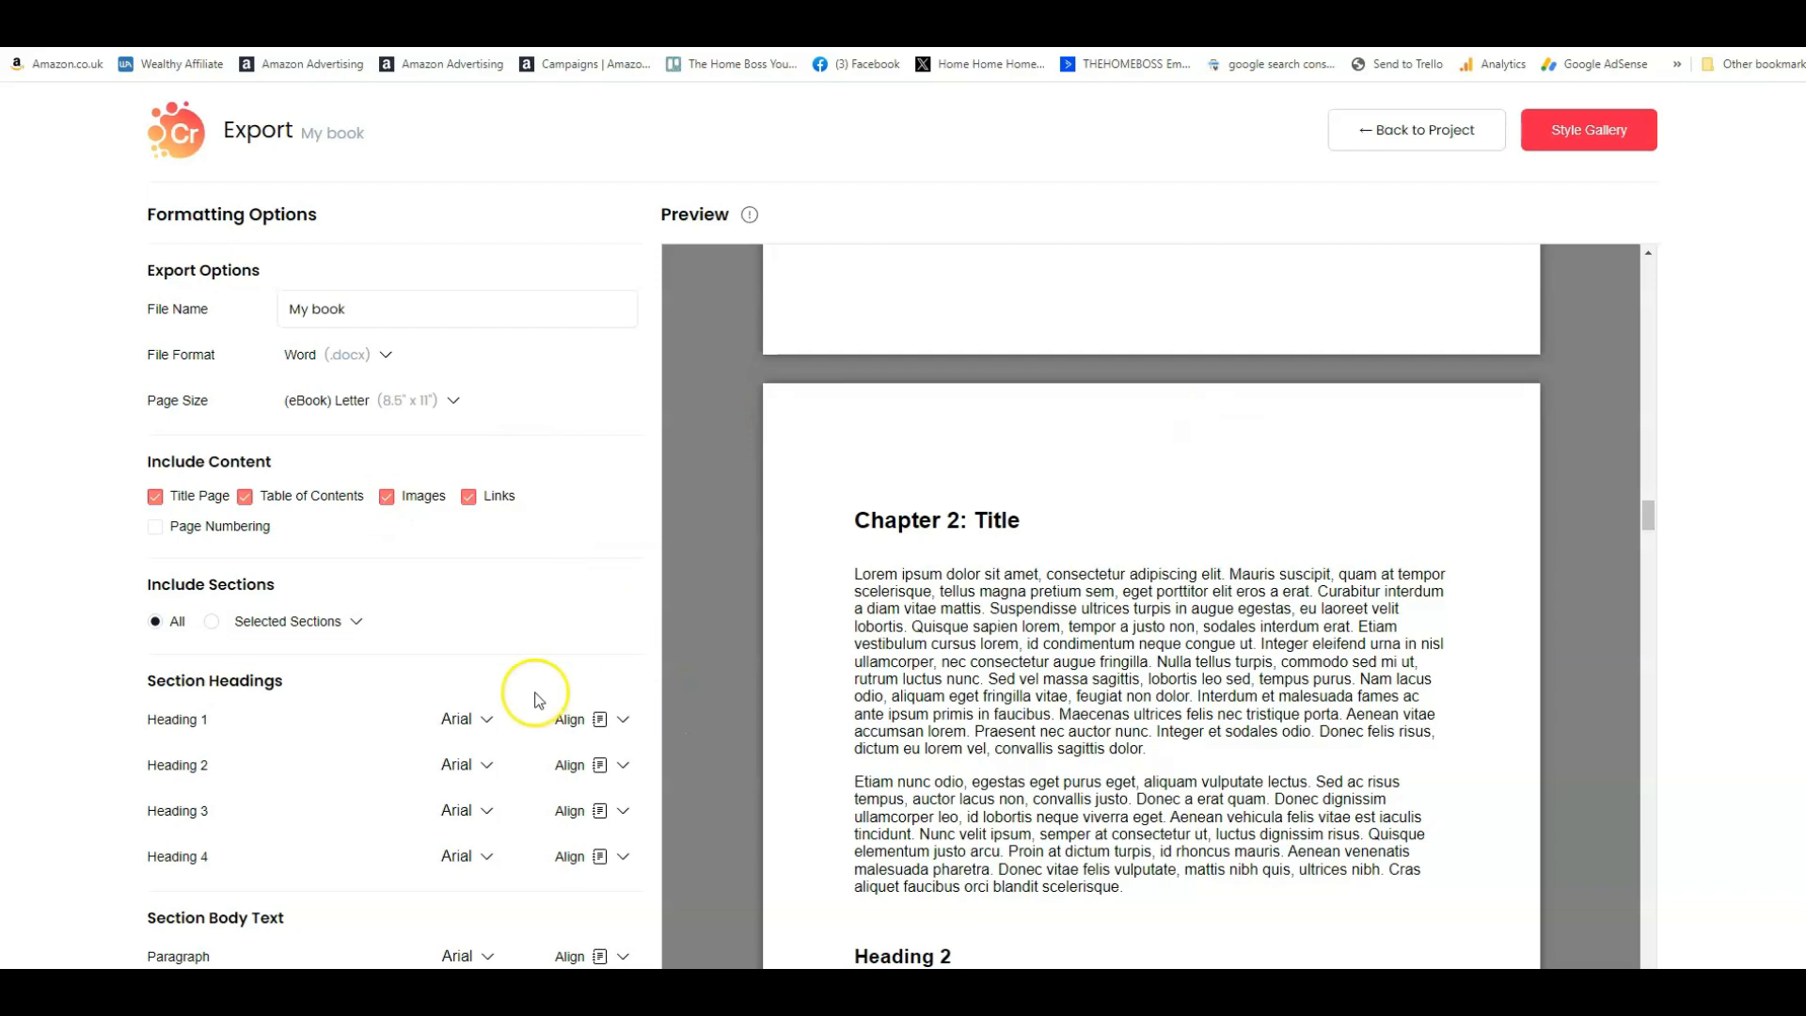
scroll(874, 658, down, 2)
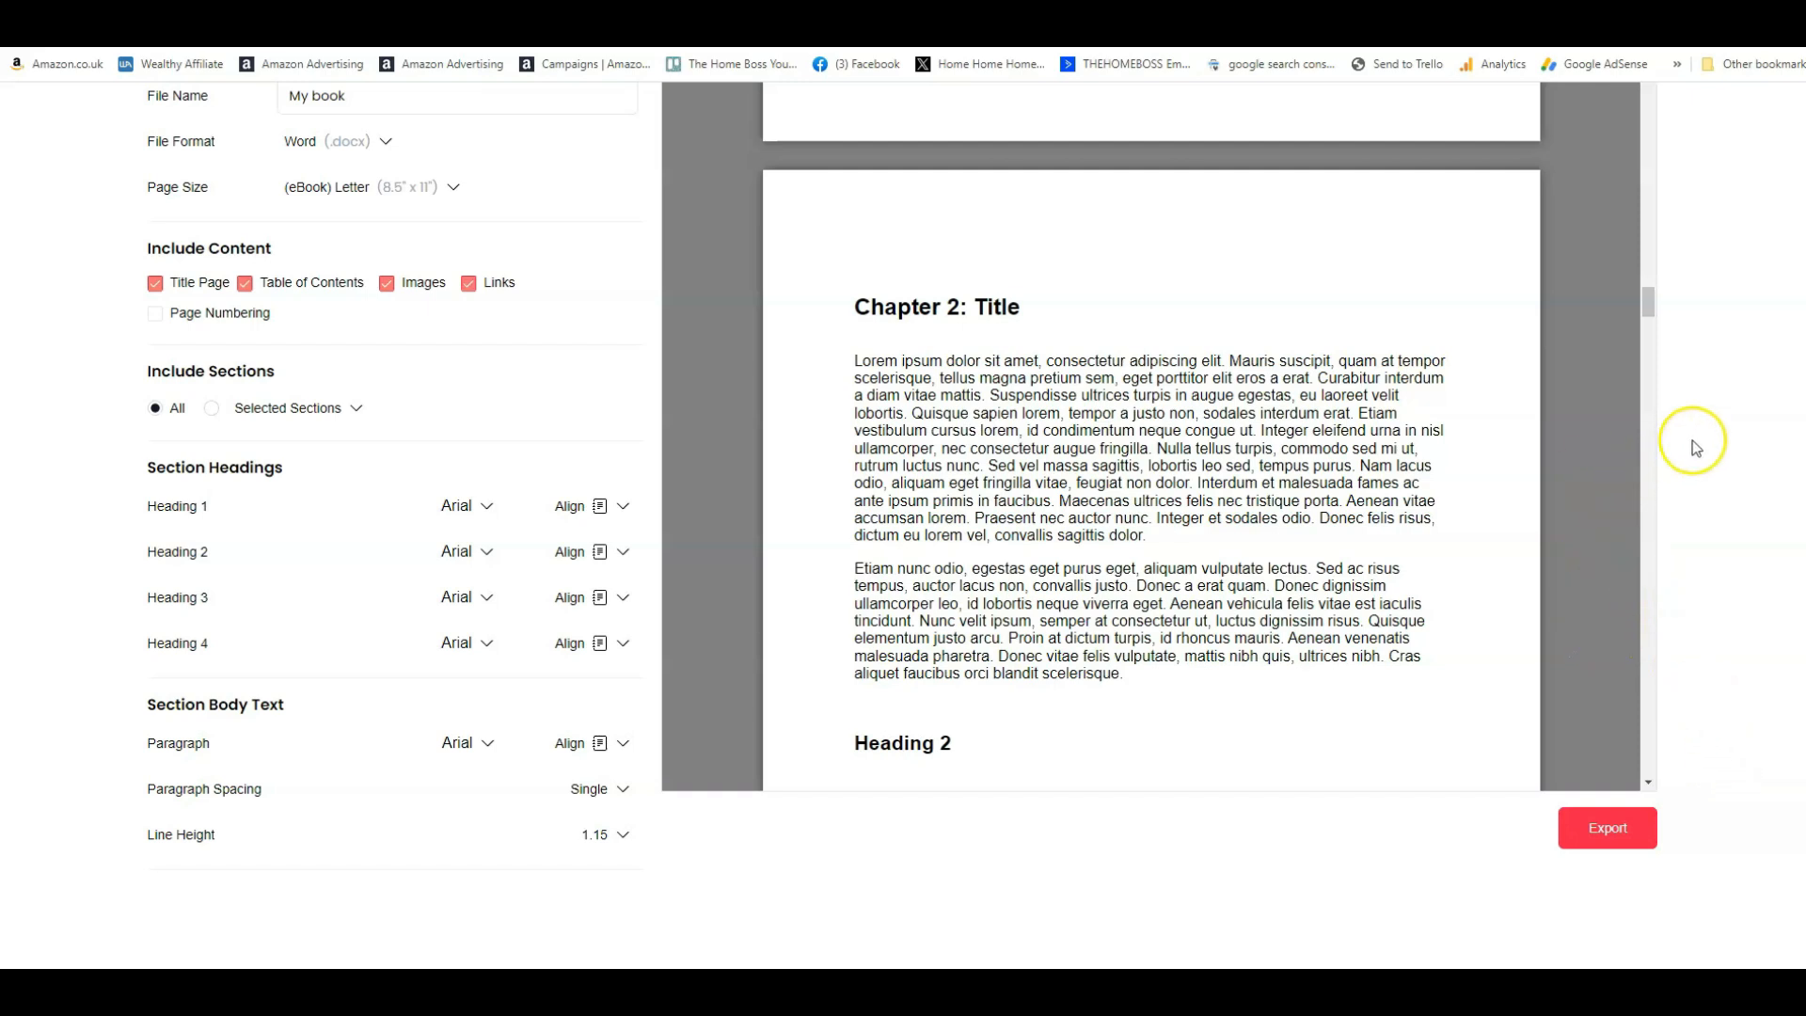
scroll(1719, 439, up, 2)
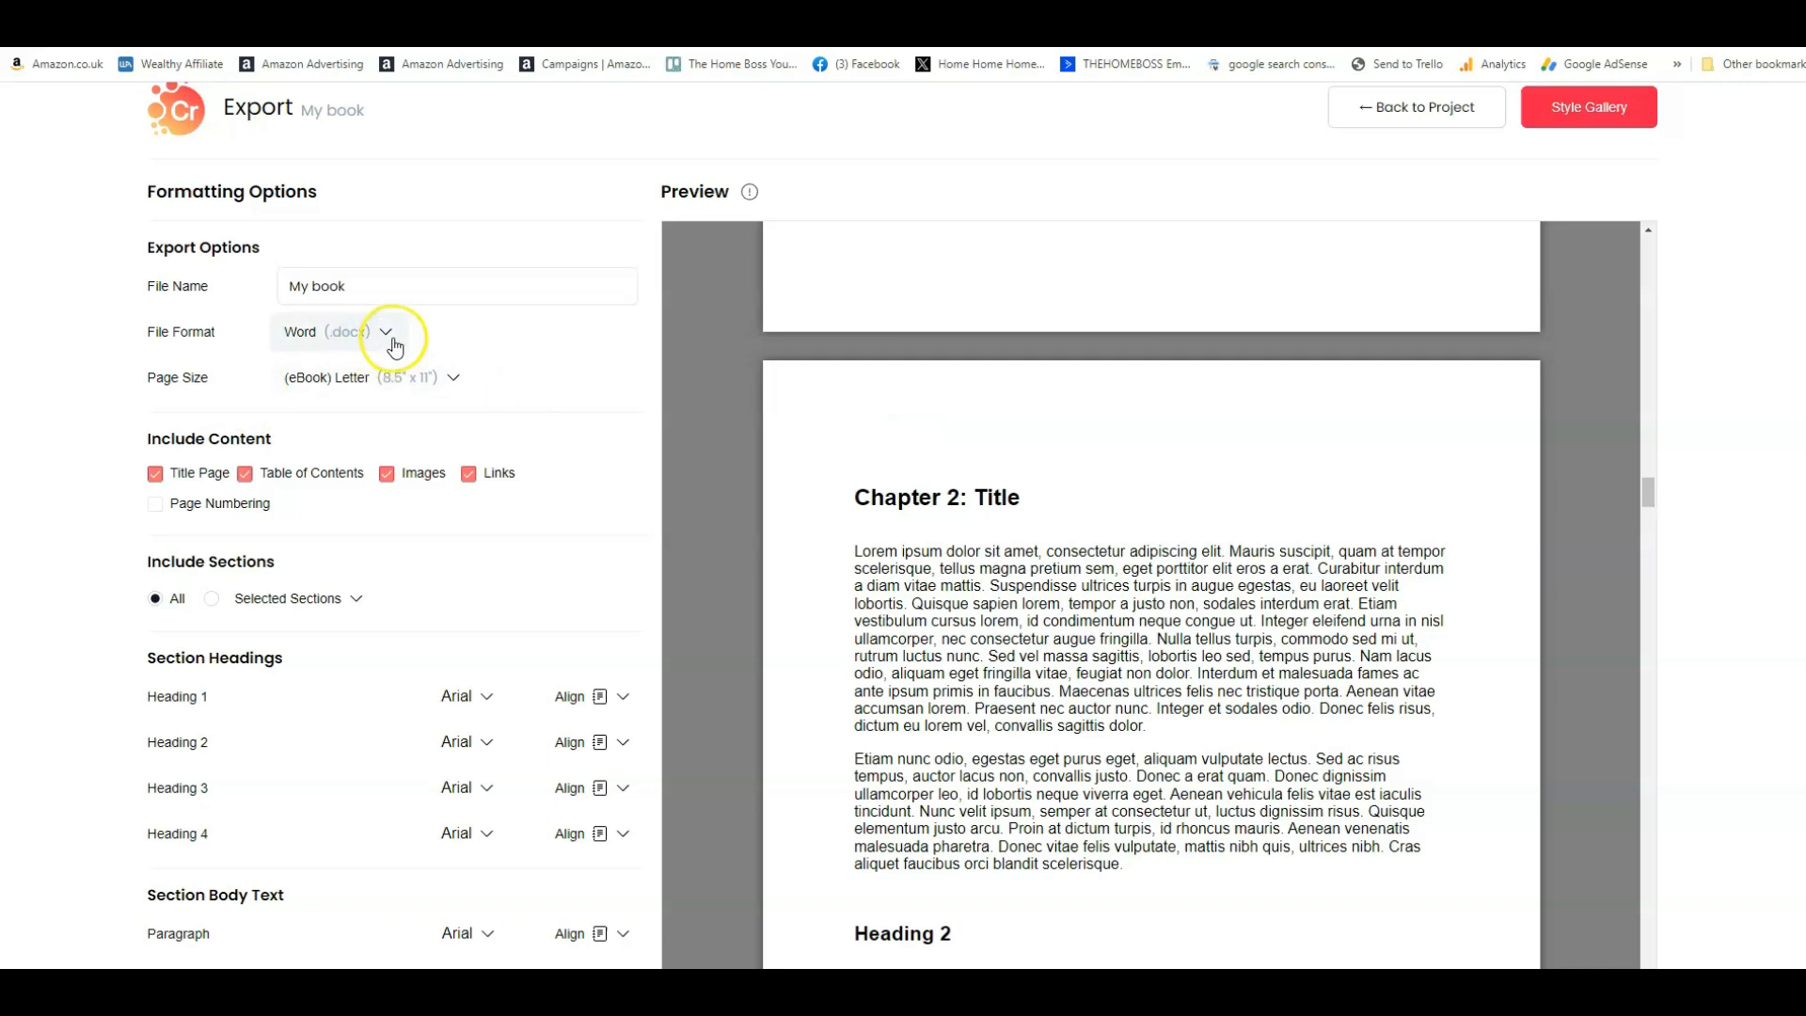
- Check the export file format choices and the Chapter 1 preview, and return to the project
click(378, 341)
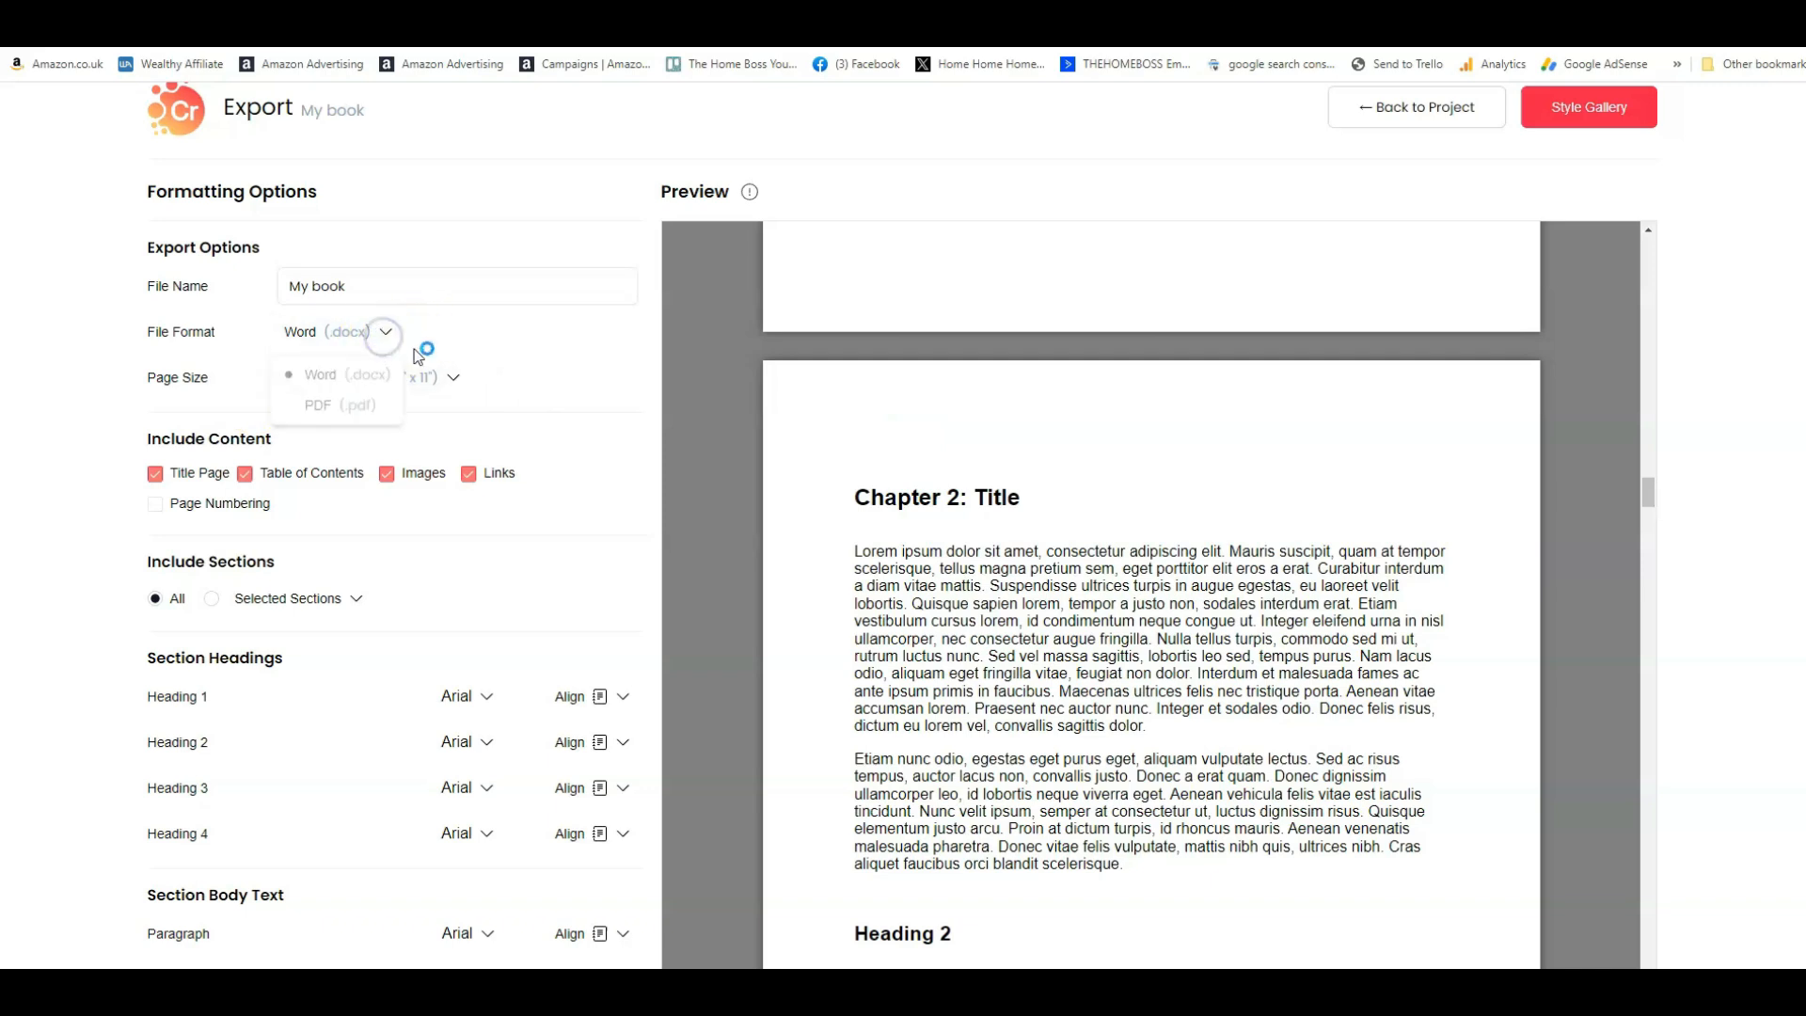
click(359, 411)
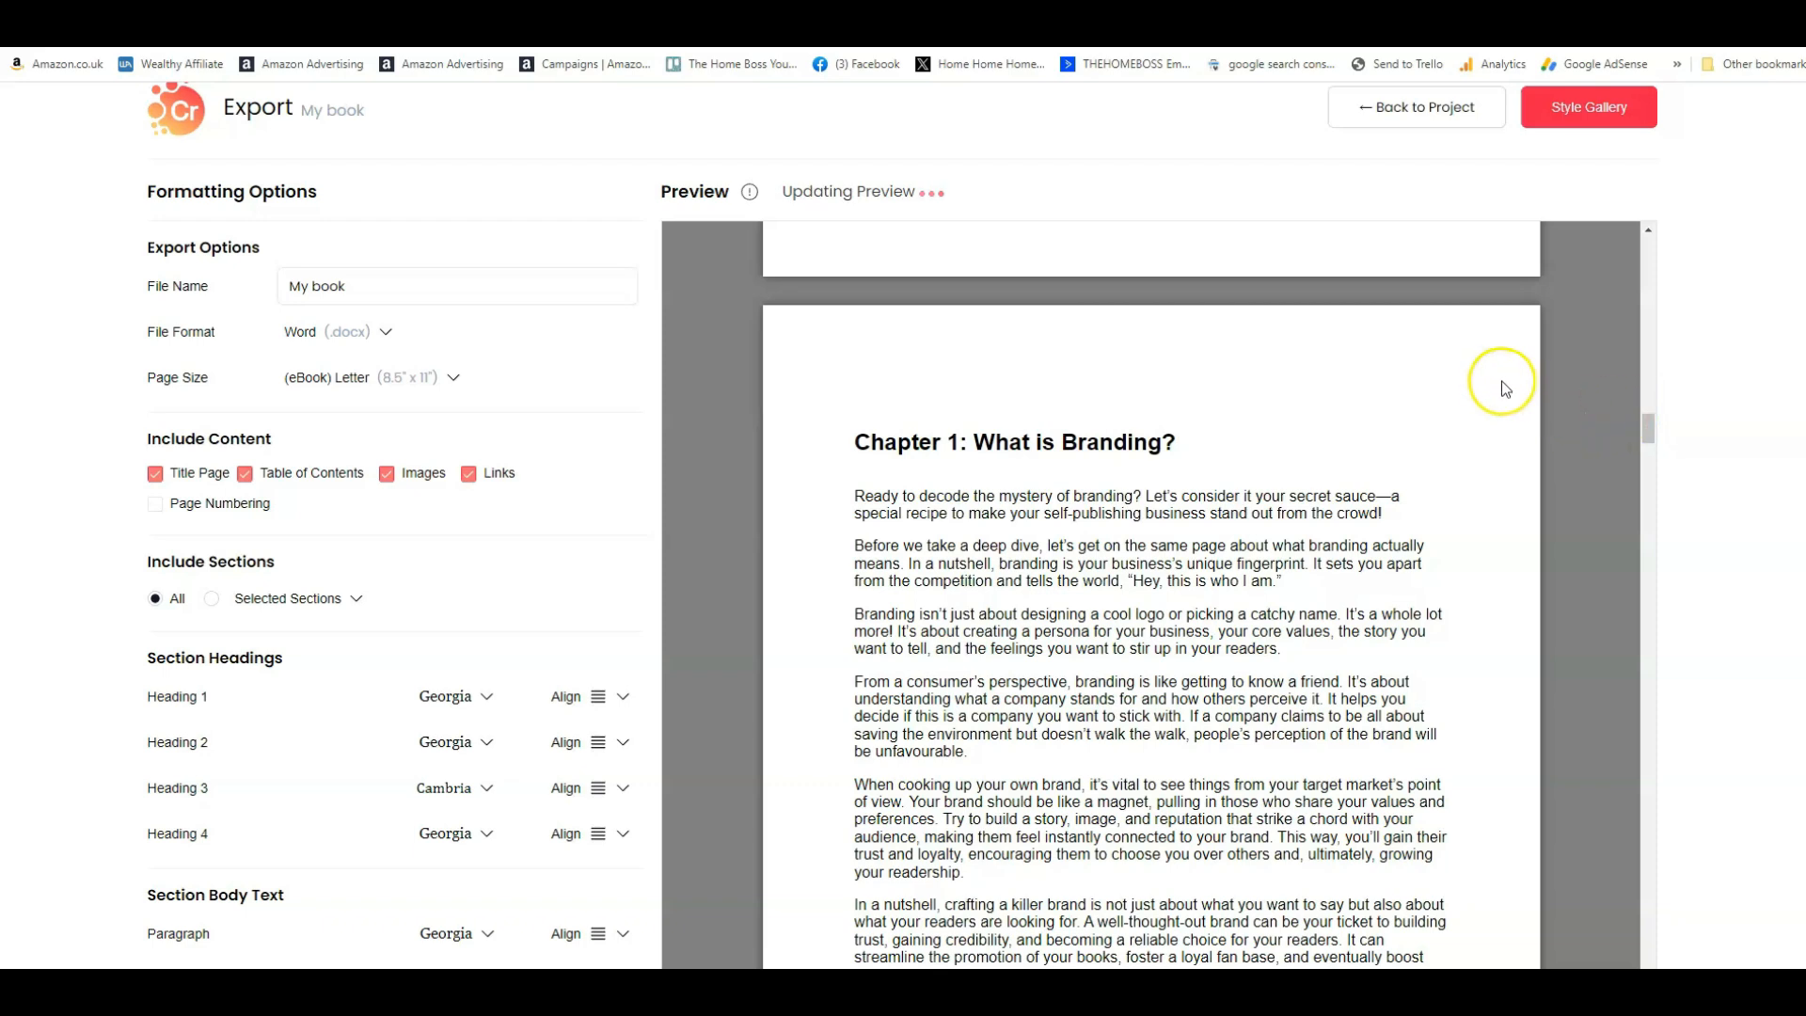
scroll(1555, 388, down, 1)
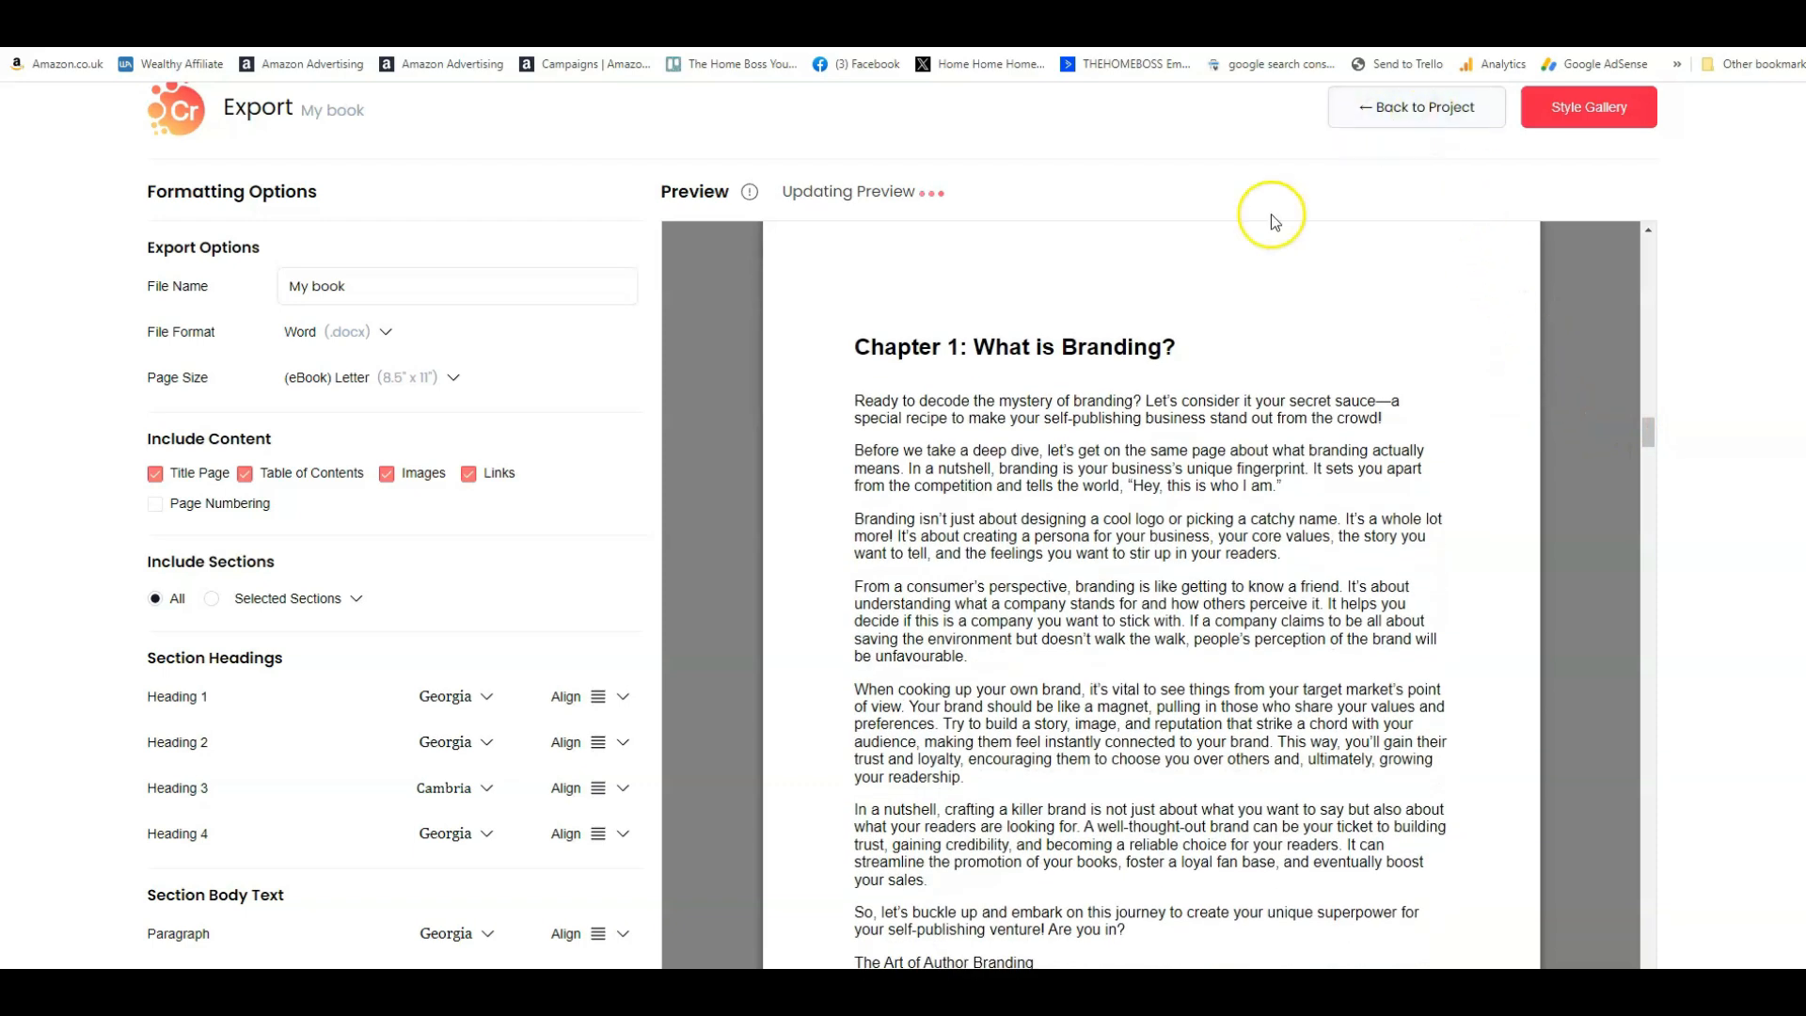
click(1414, 107)
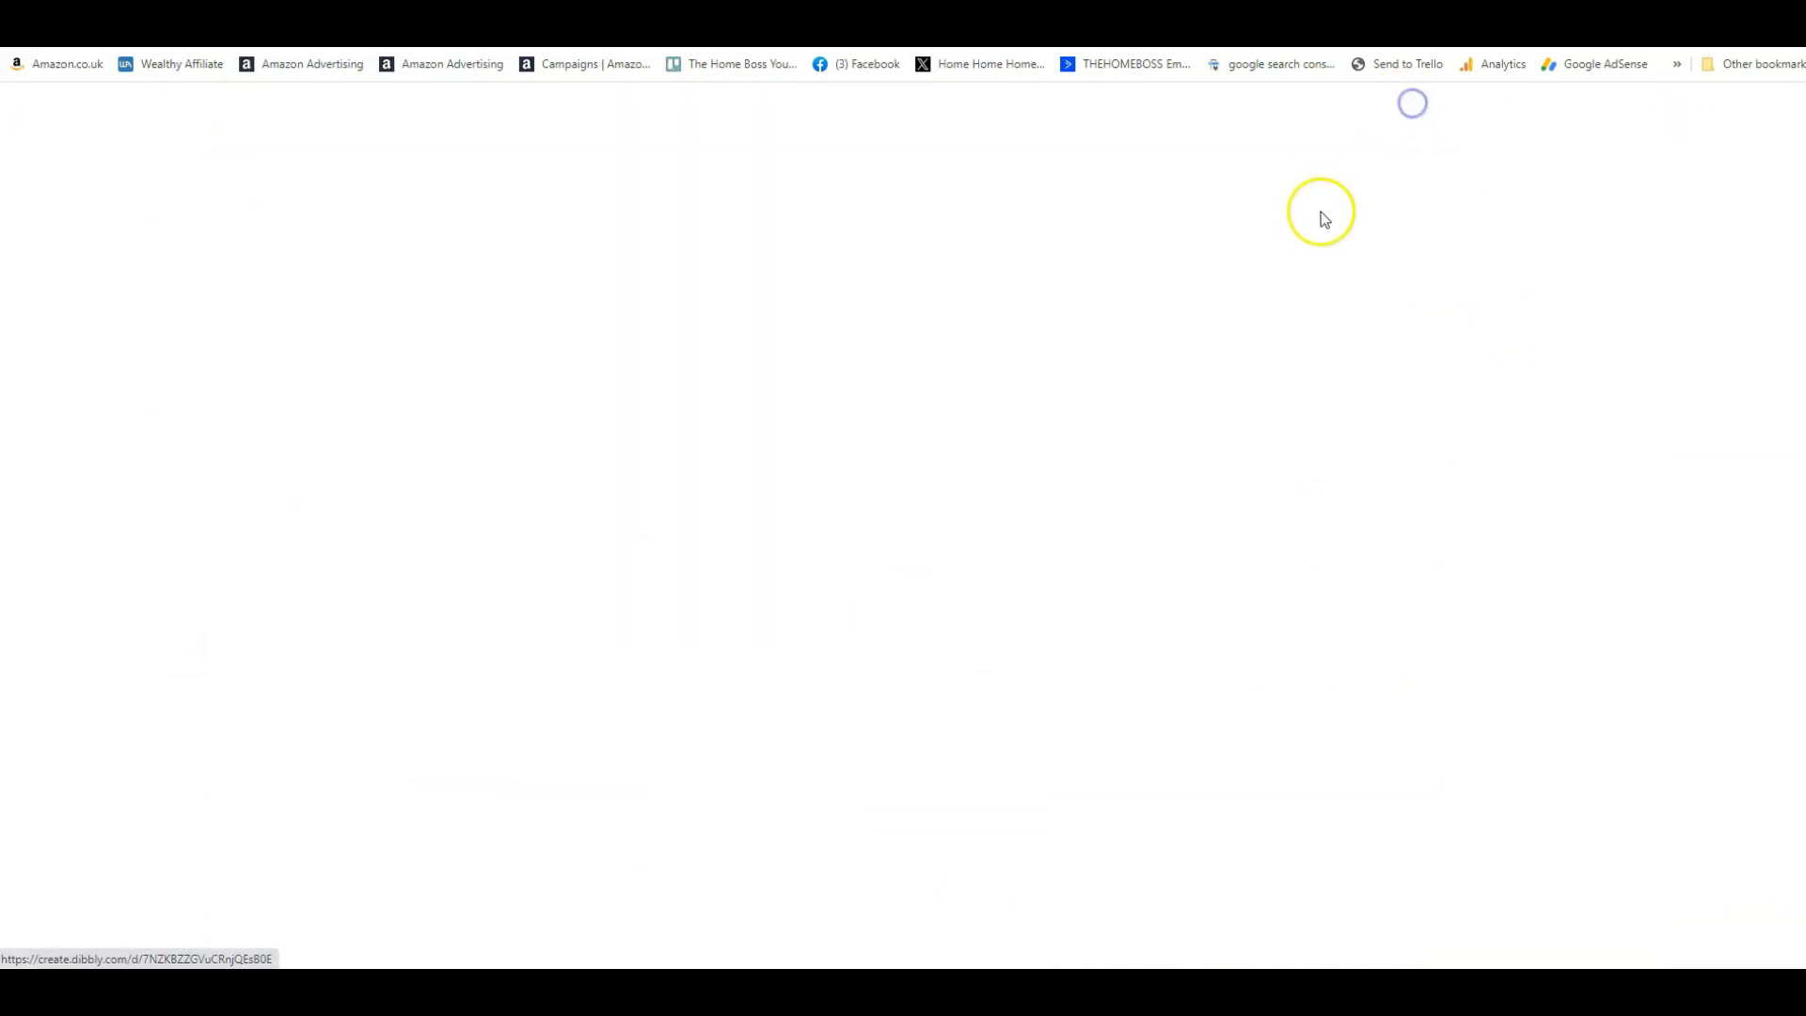
- View the text styling options for the first paragraph of the Introduction and dismiss them
drag(665, 290, 1088, 382)
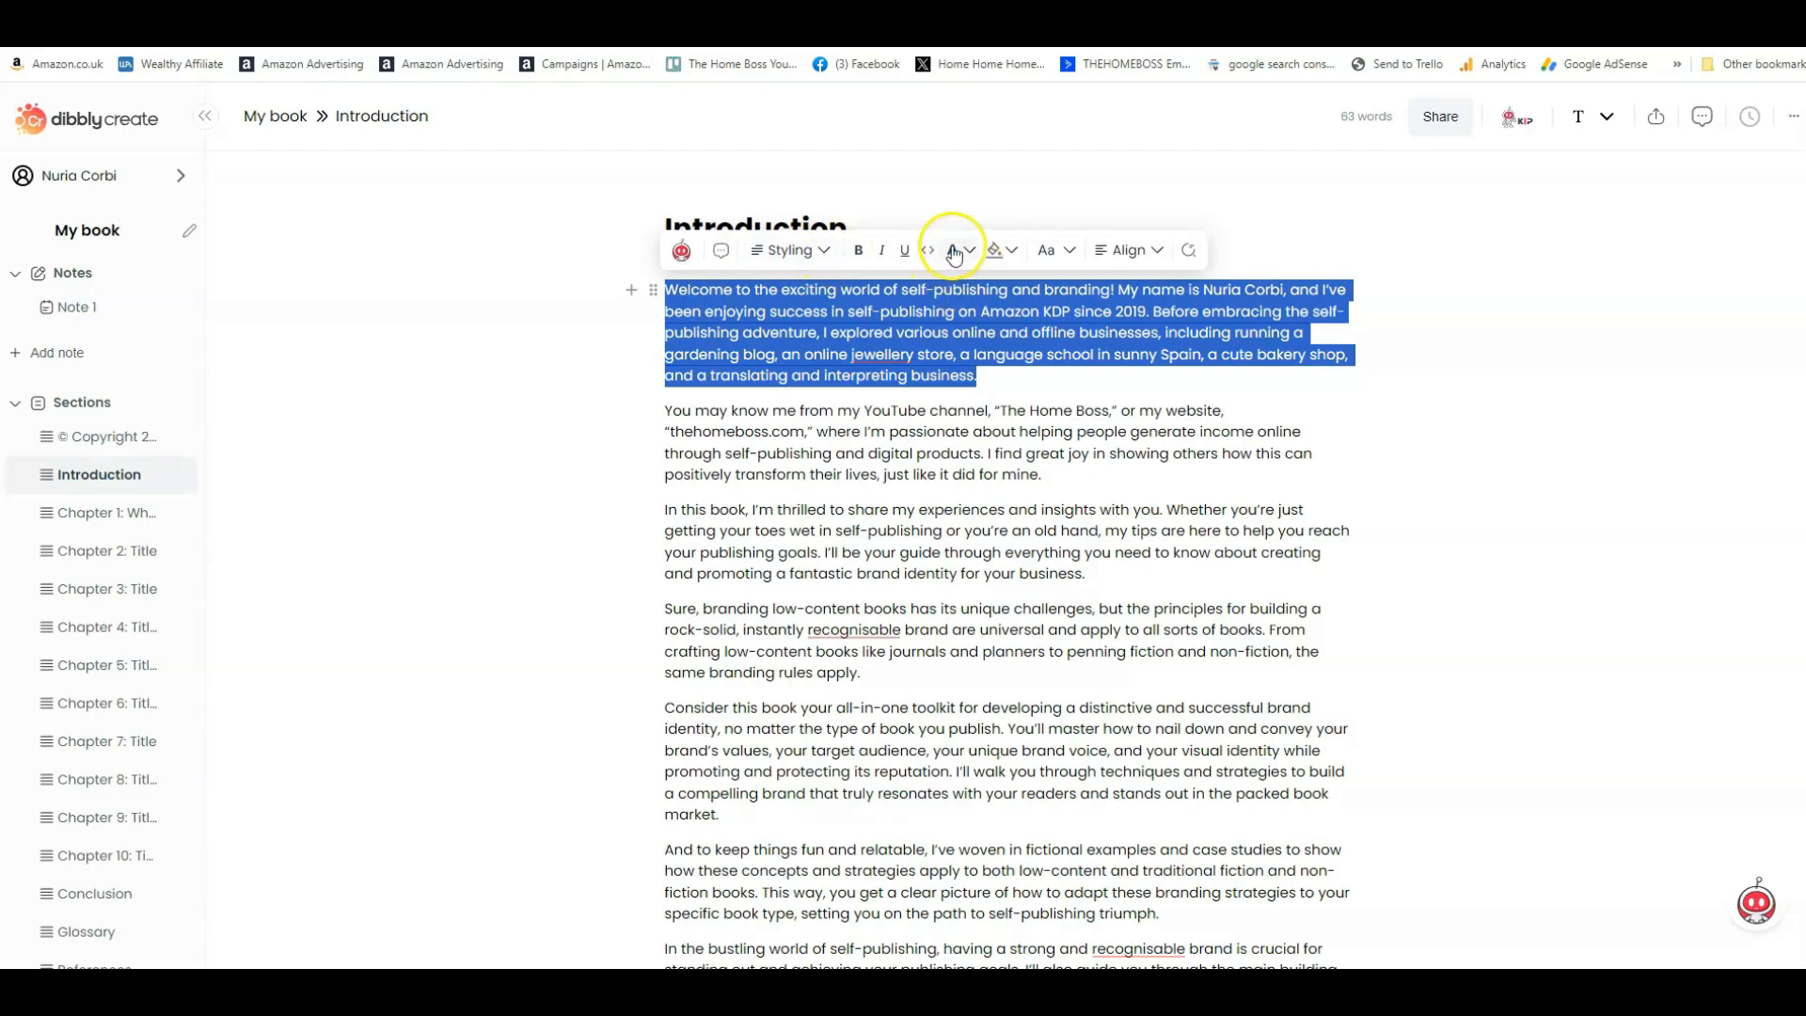
click(825, 254)
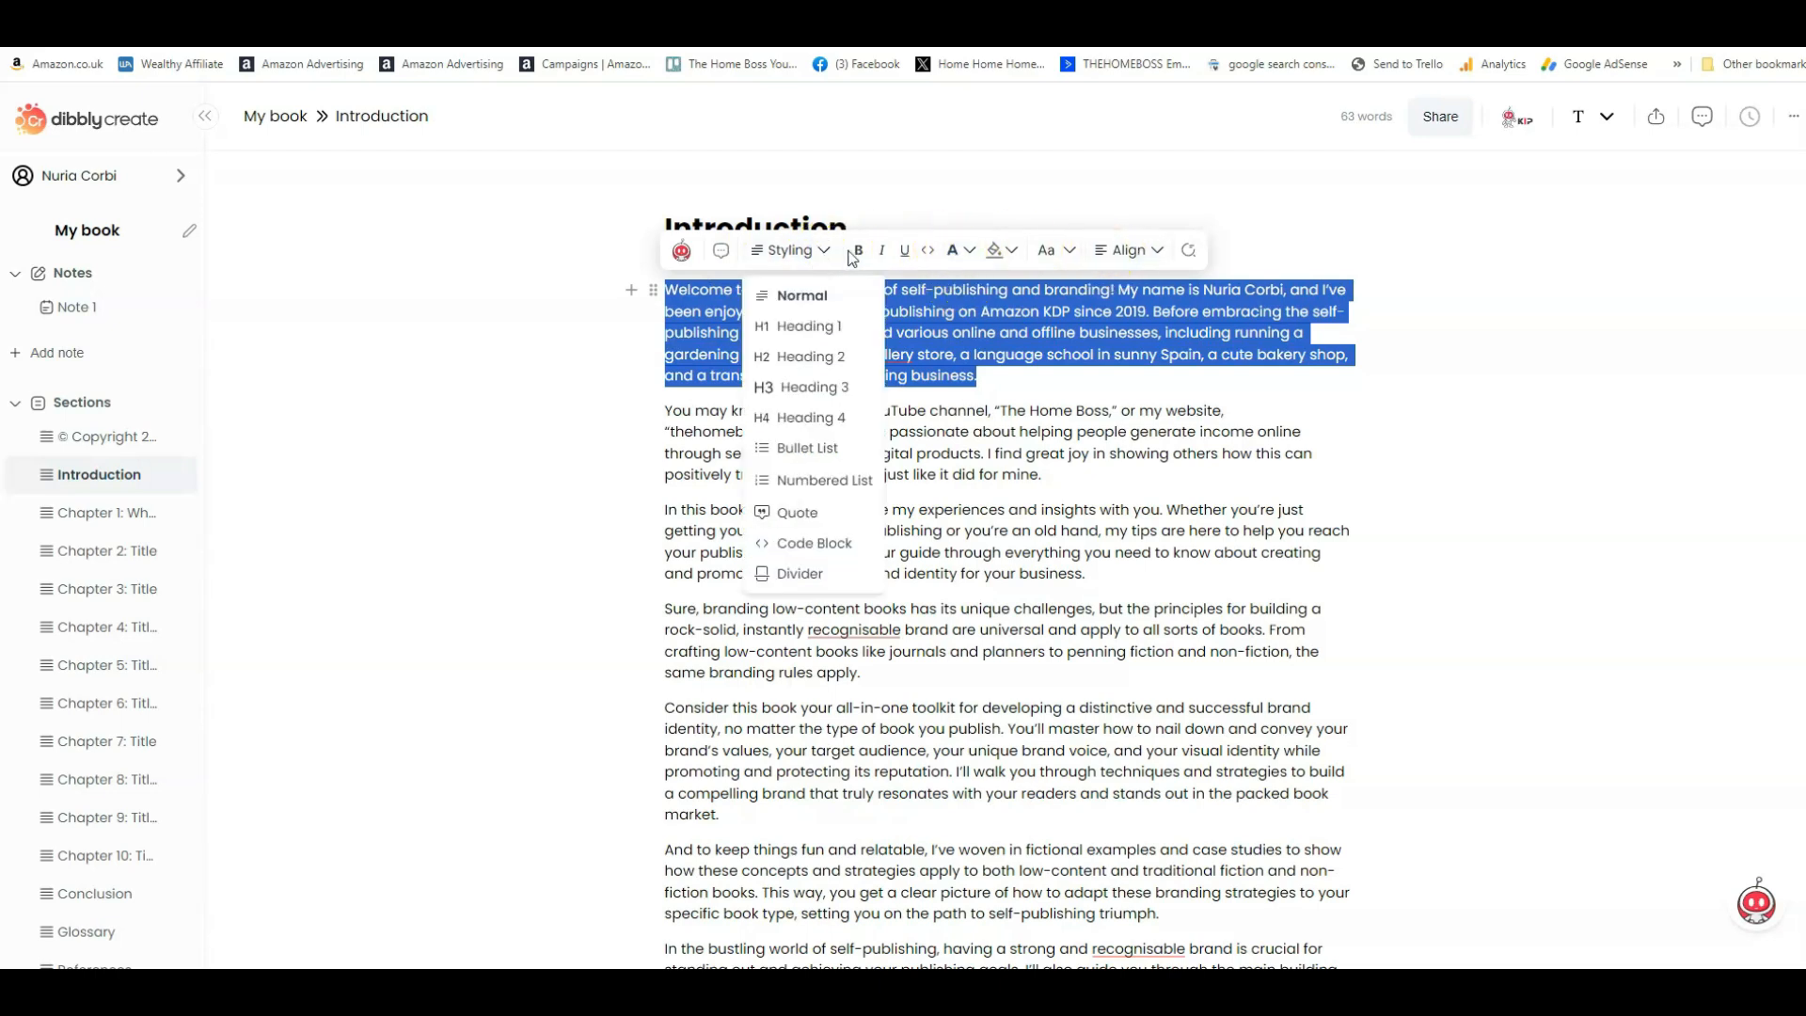
click(1538, 298)
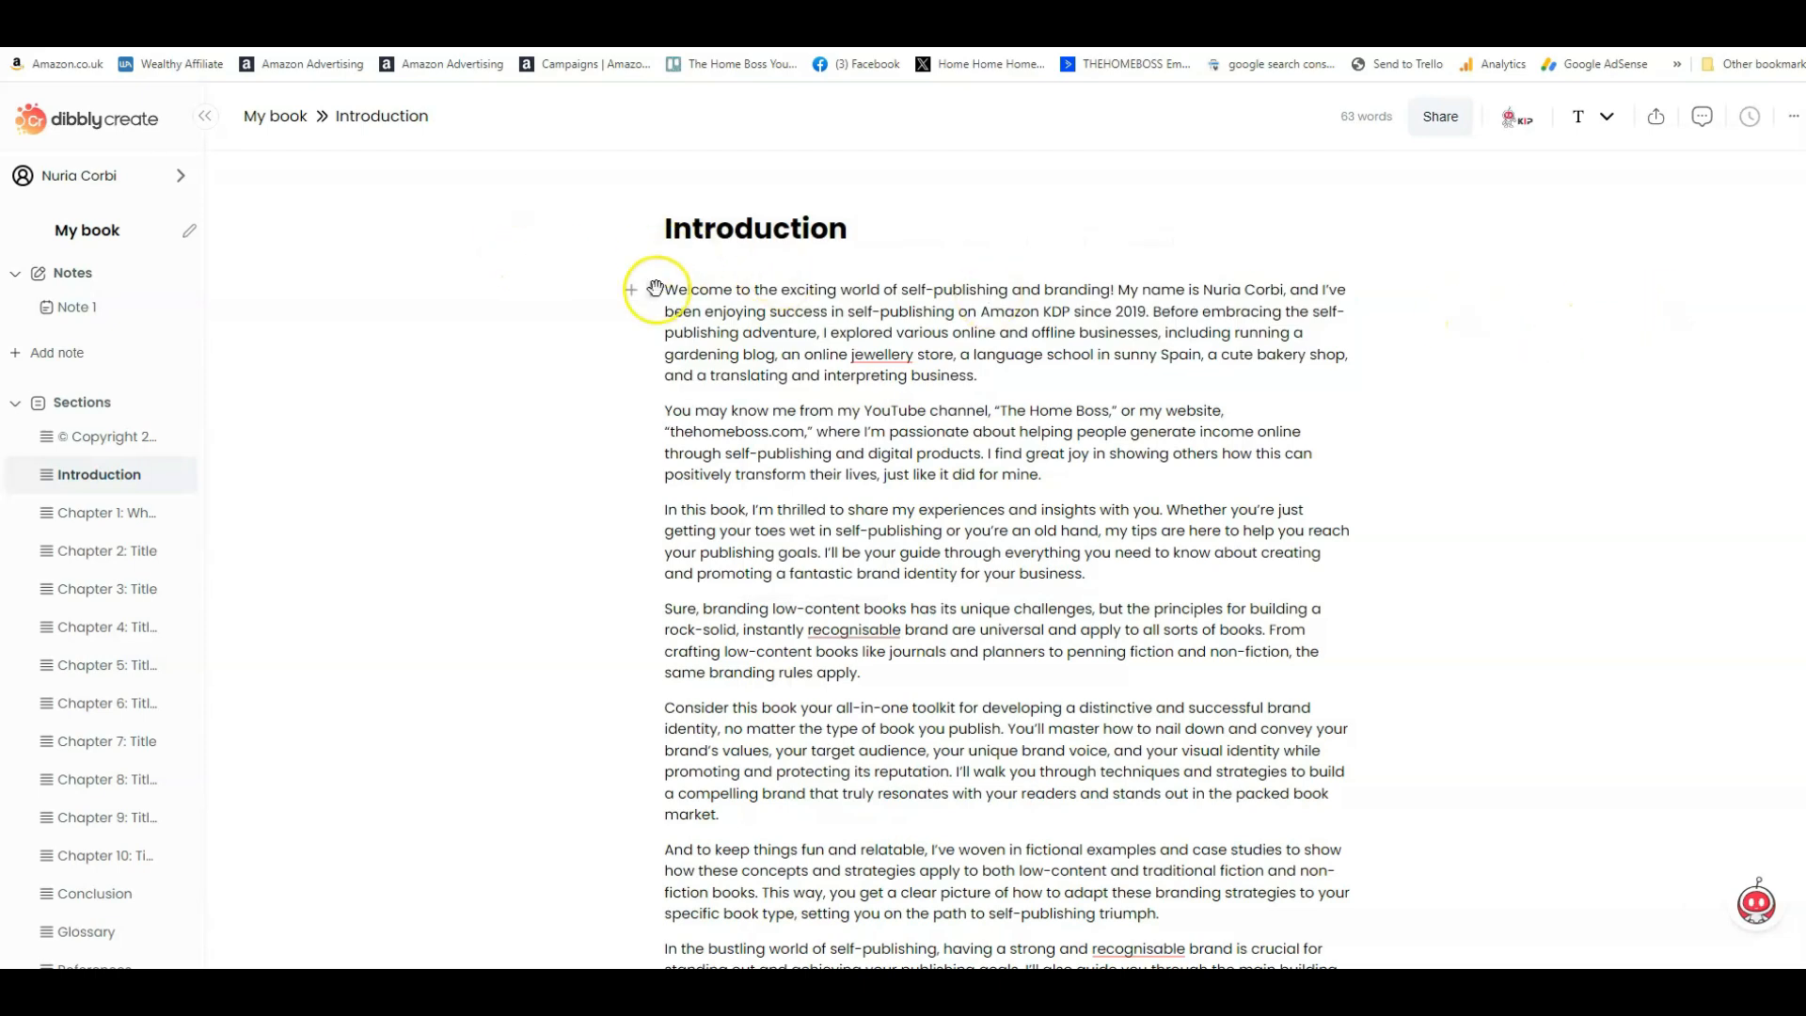
- View the block styling and insert options beside the Introduction's first paragraph and dismiss them
click(633, 295)
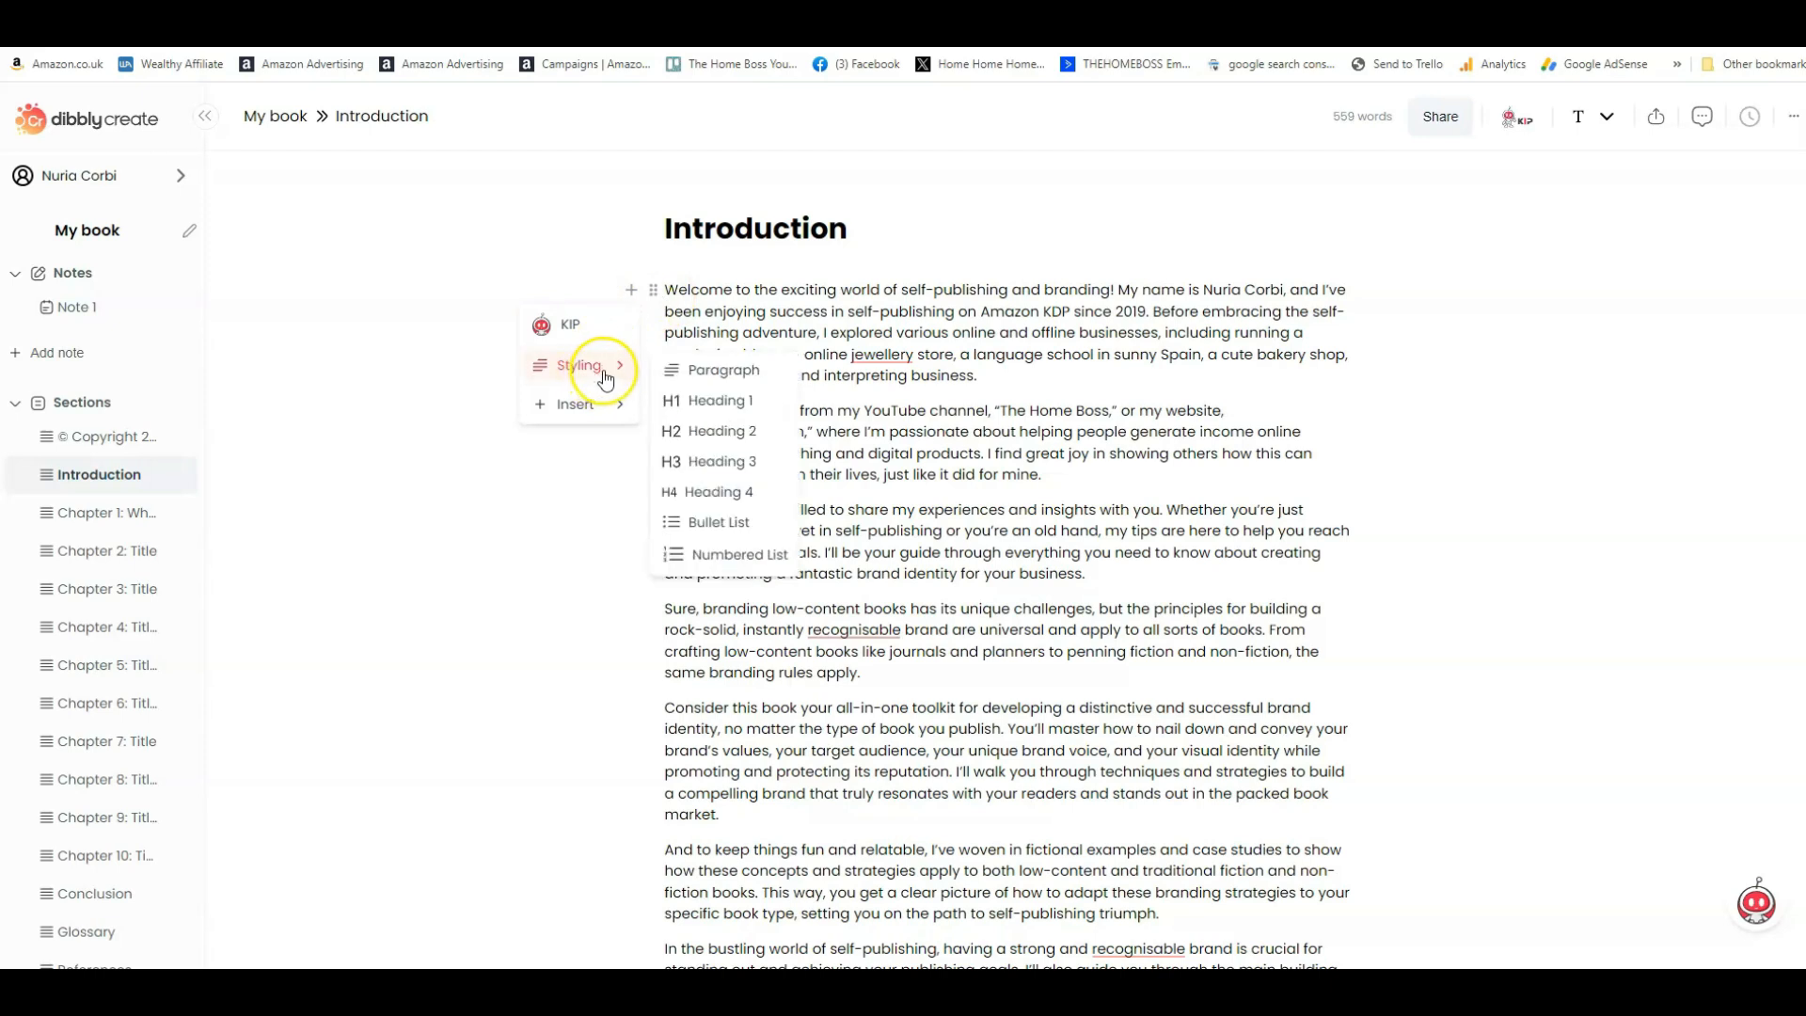
mouse_move(610, 406)
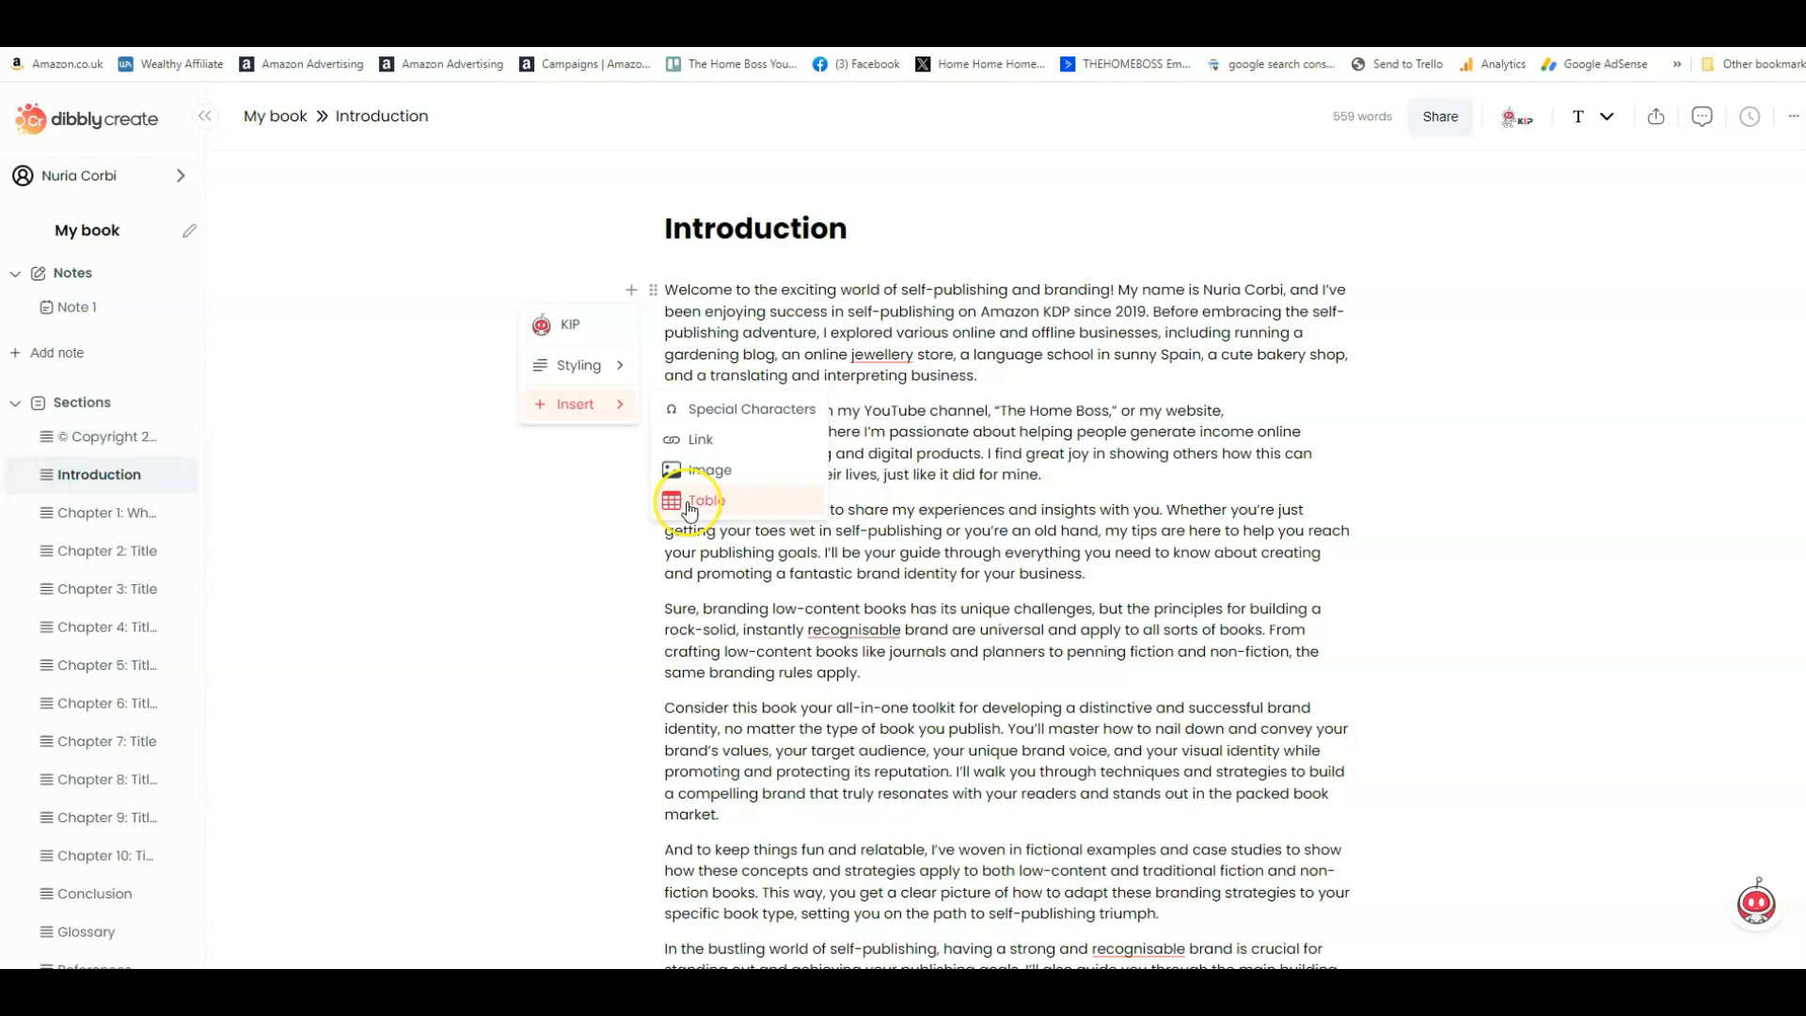
click(598, 231)
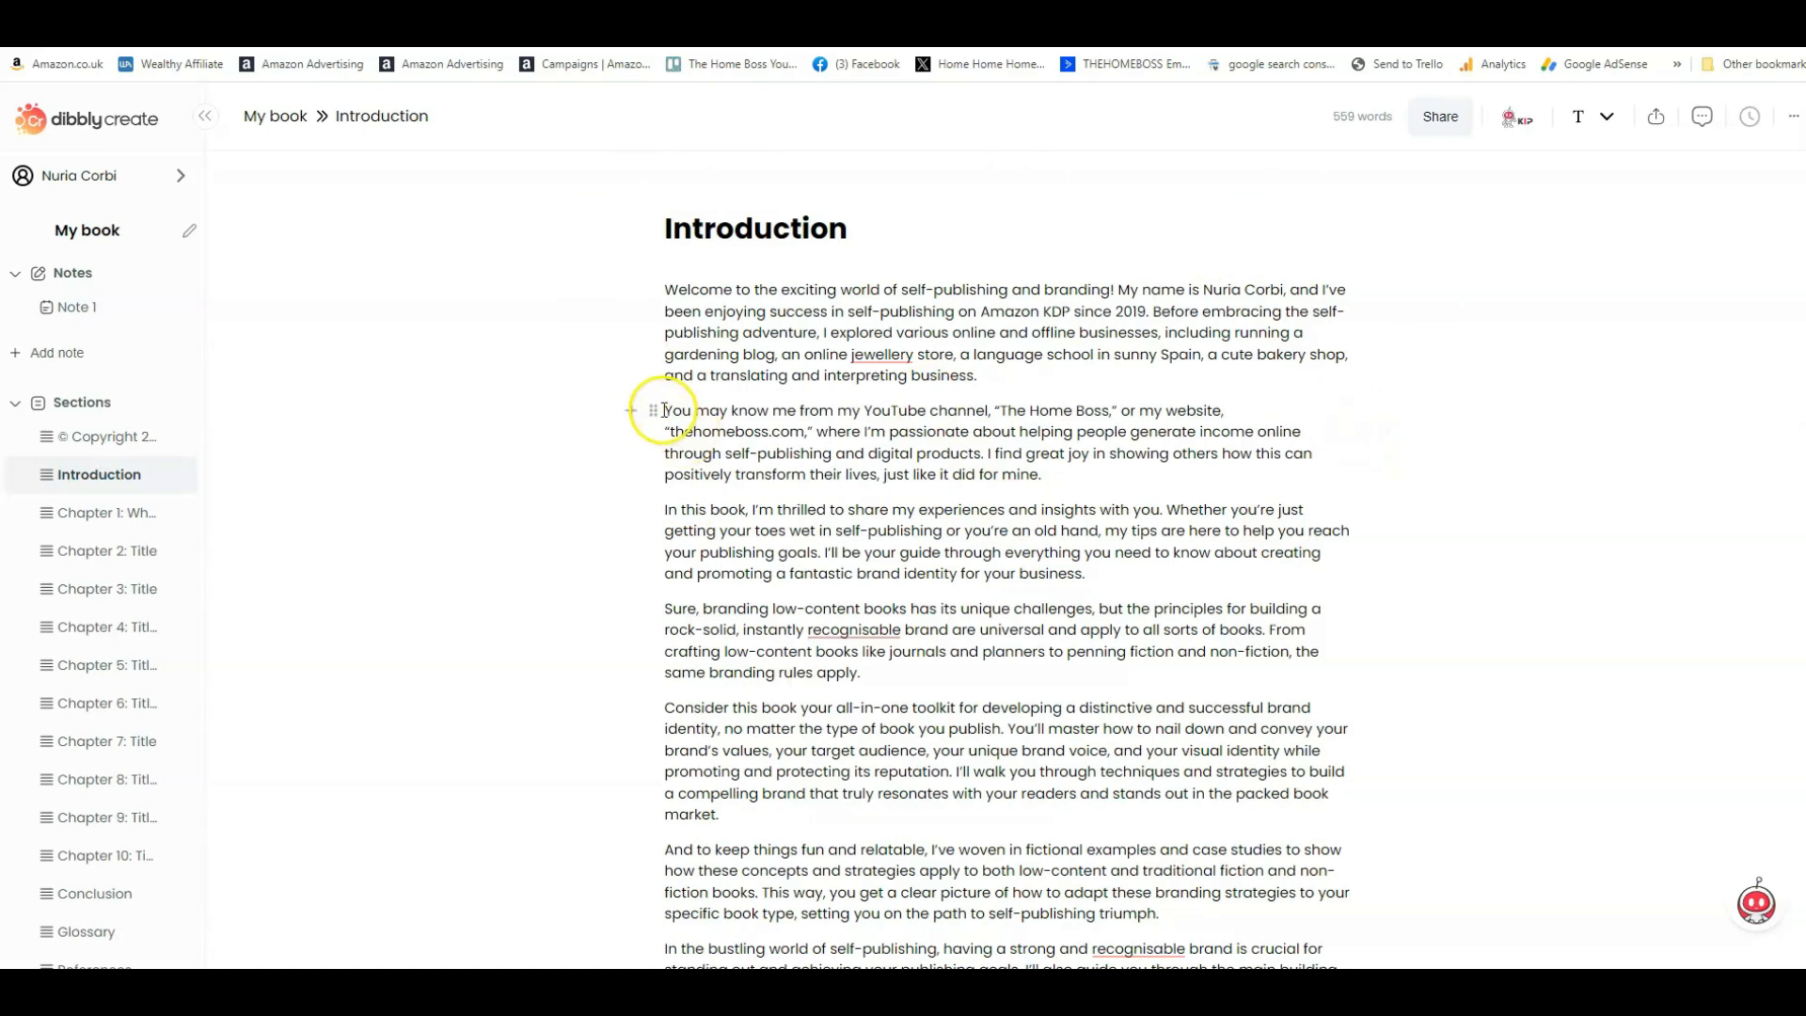
- Run KIP's Grammar Correction on the Introduction's second paragraph and dismiss the result
drag(688, 410, 1023, 472)
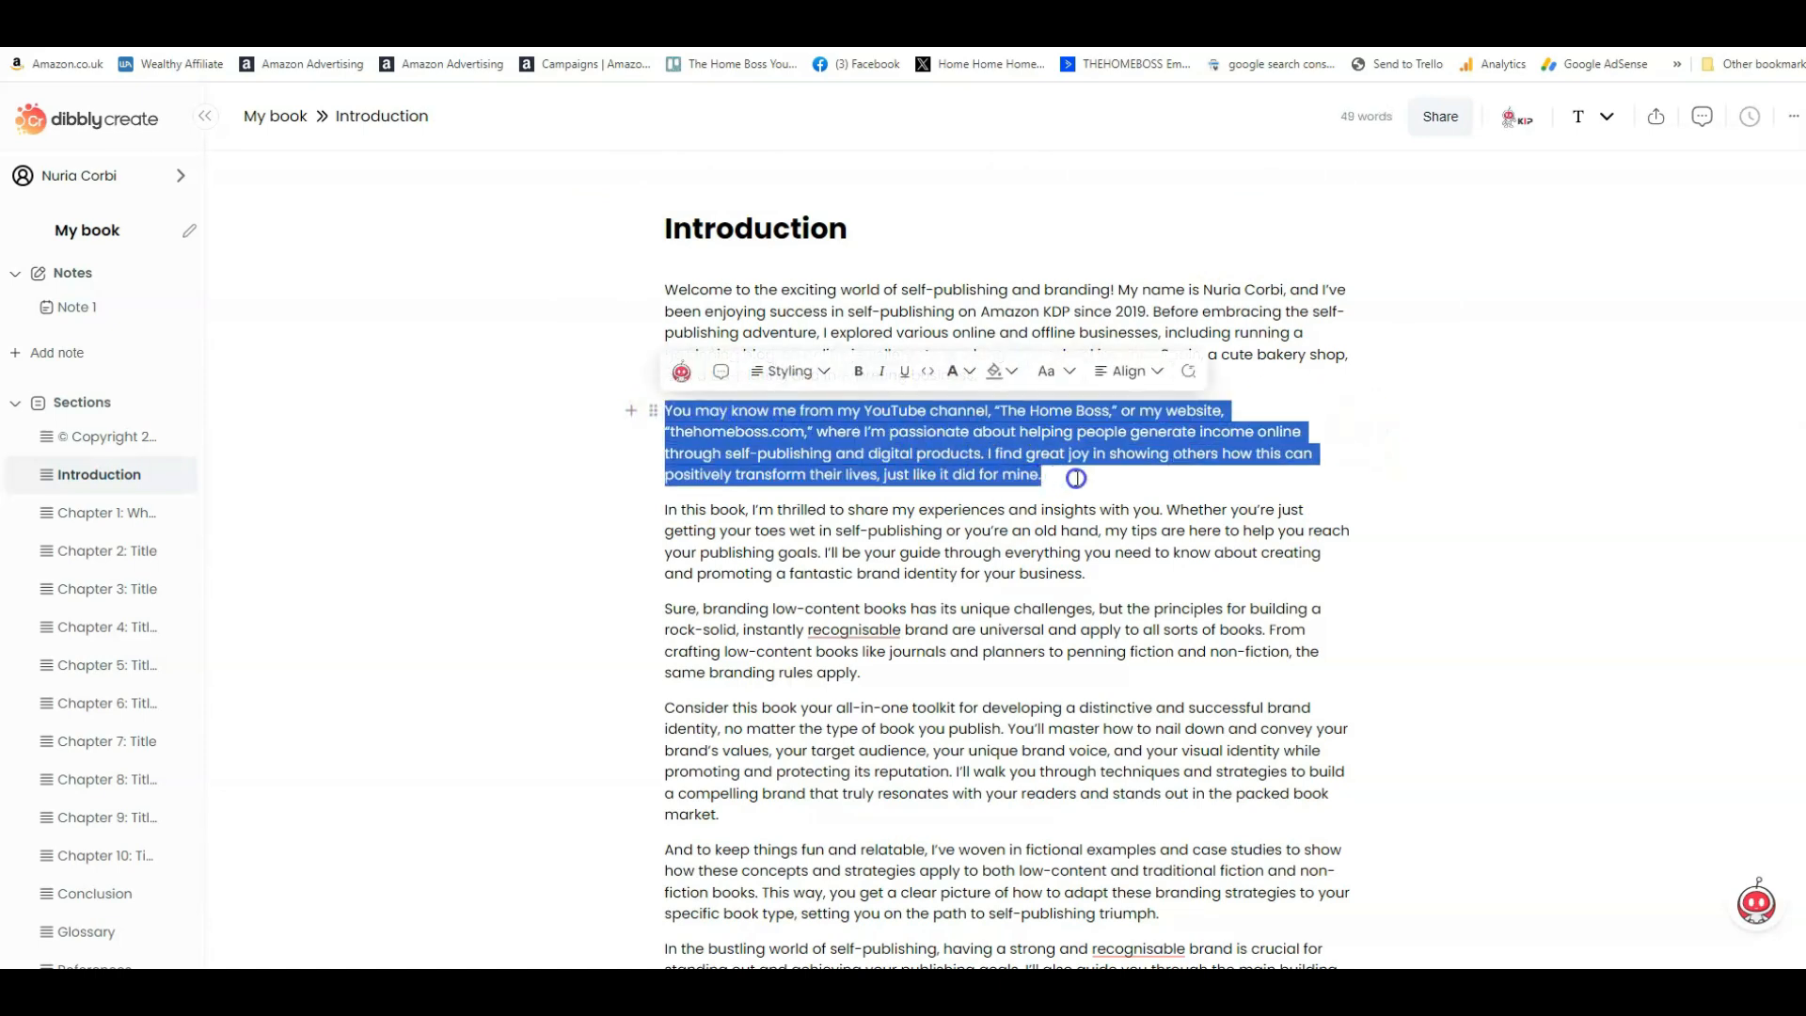
click(683, 374)
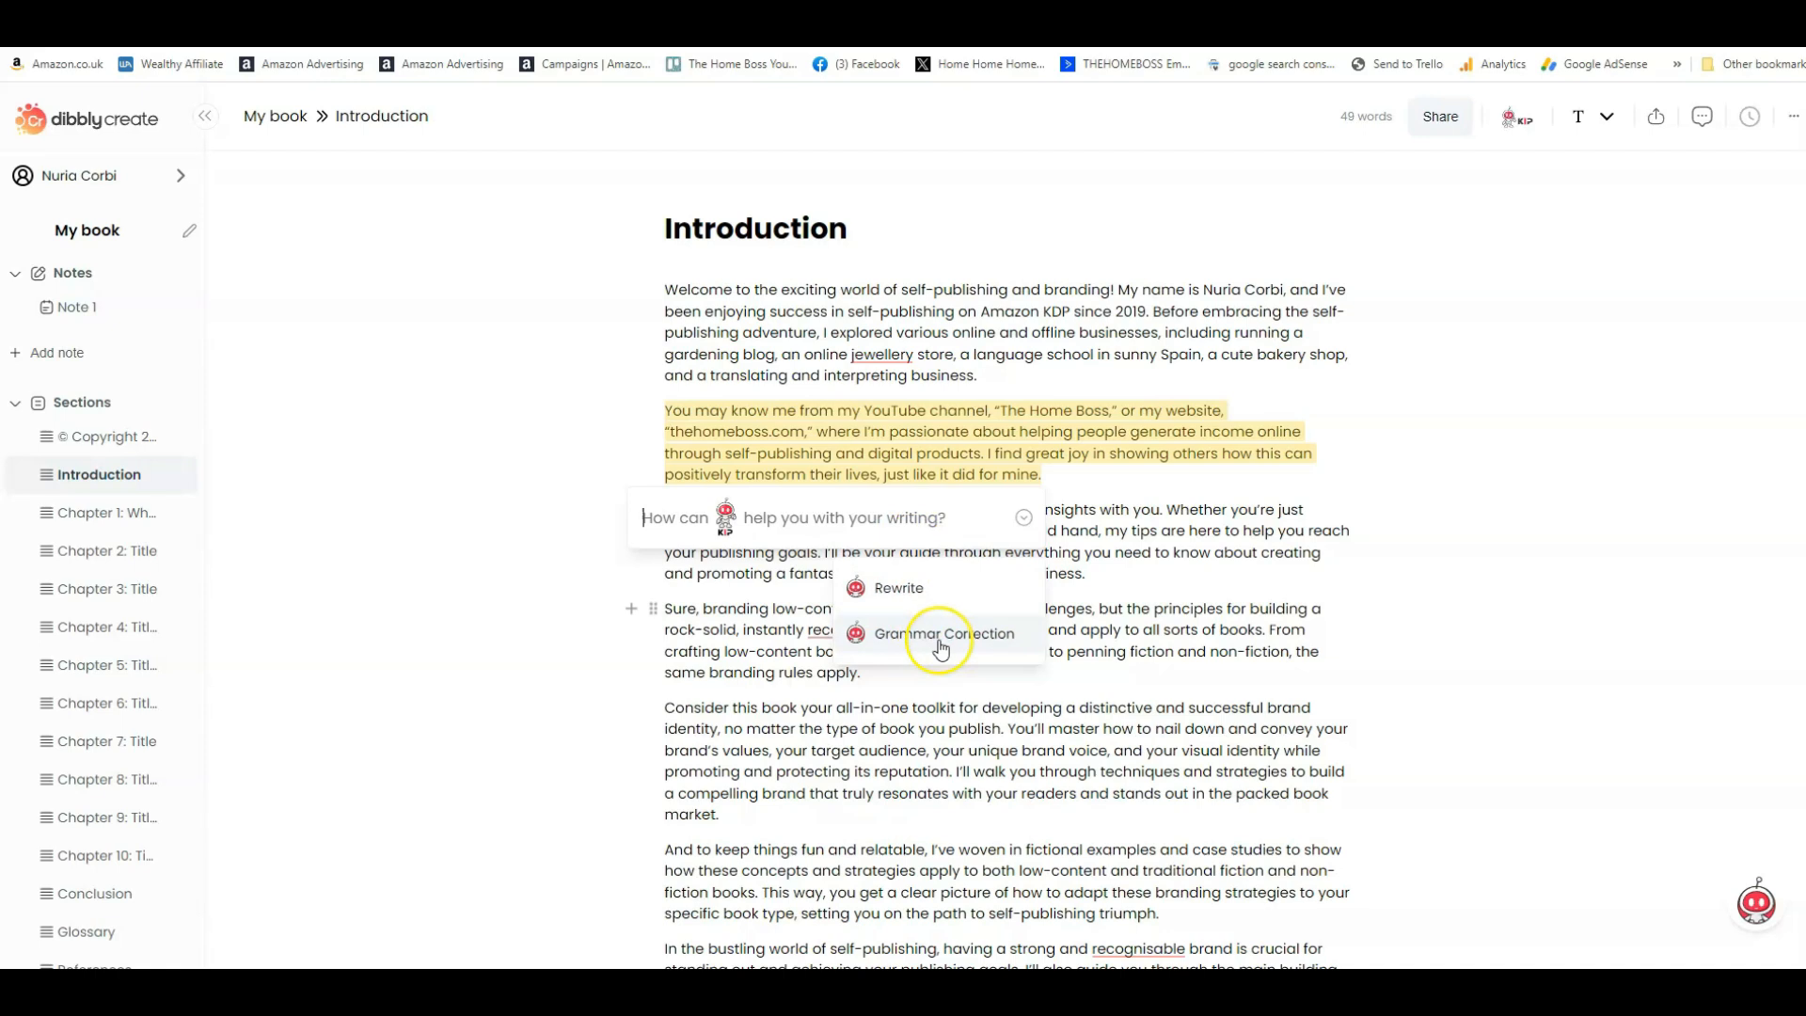
click(940, 639)
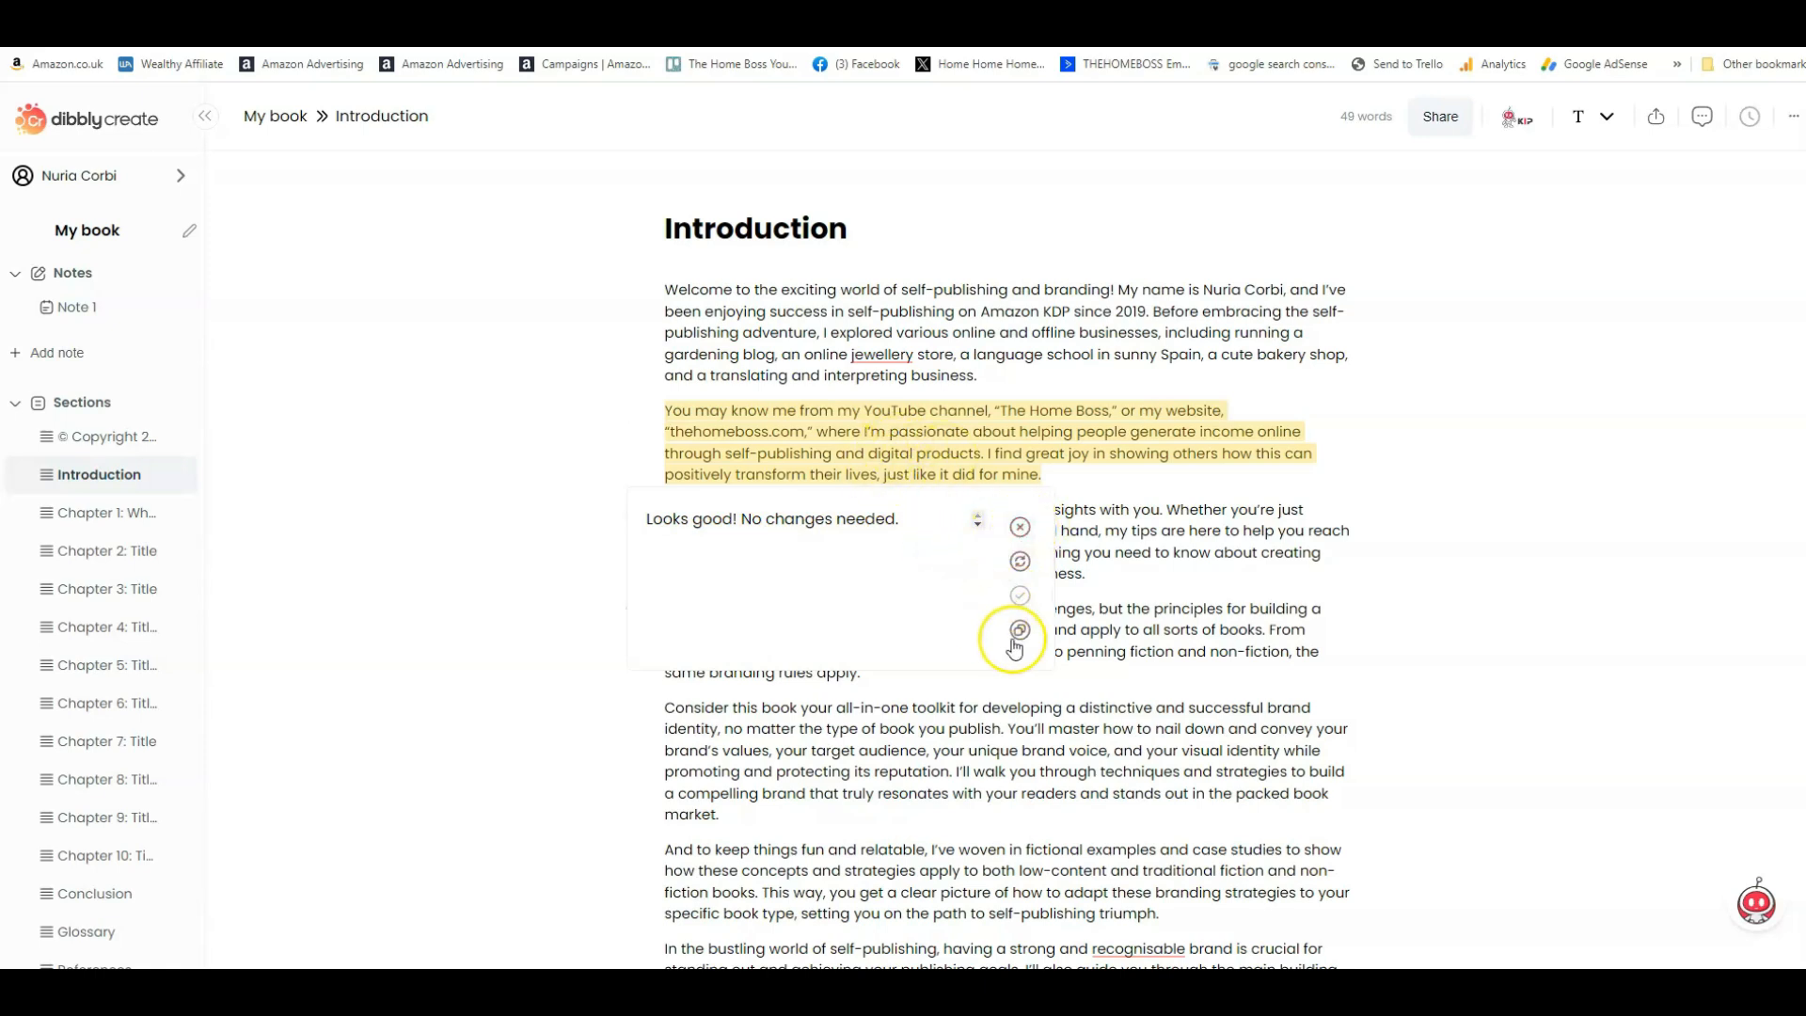
click(520, 497)
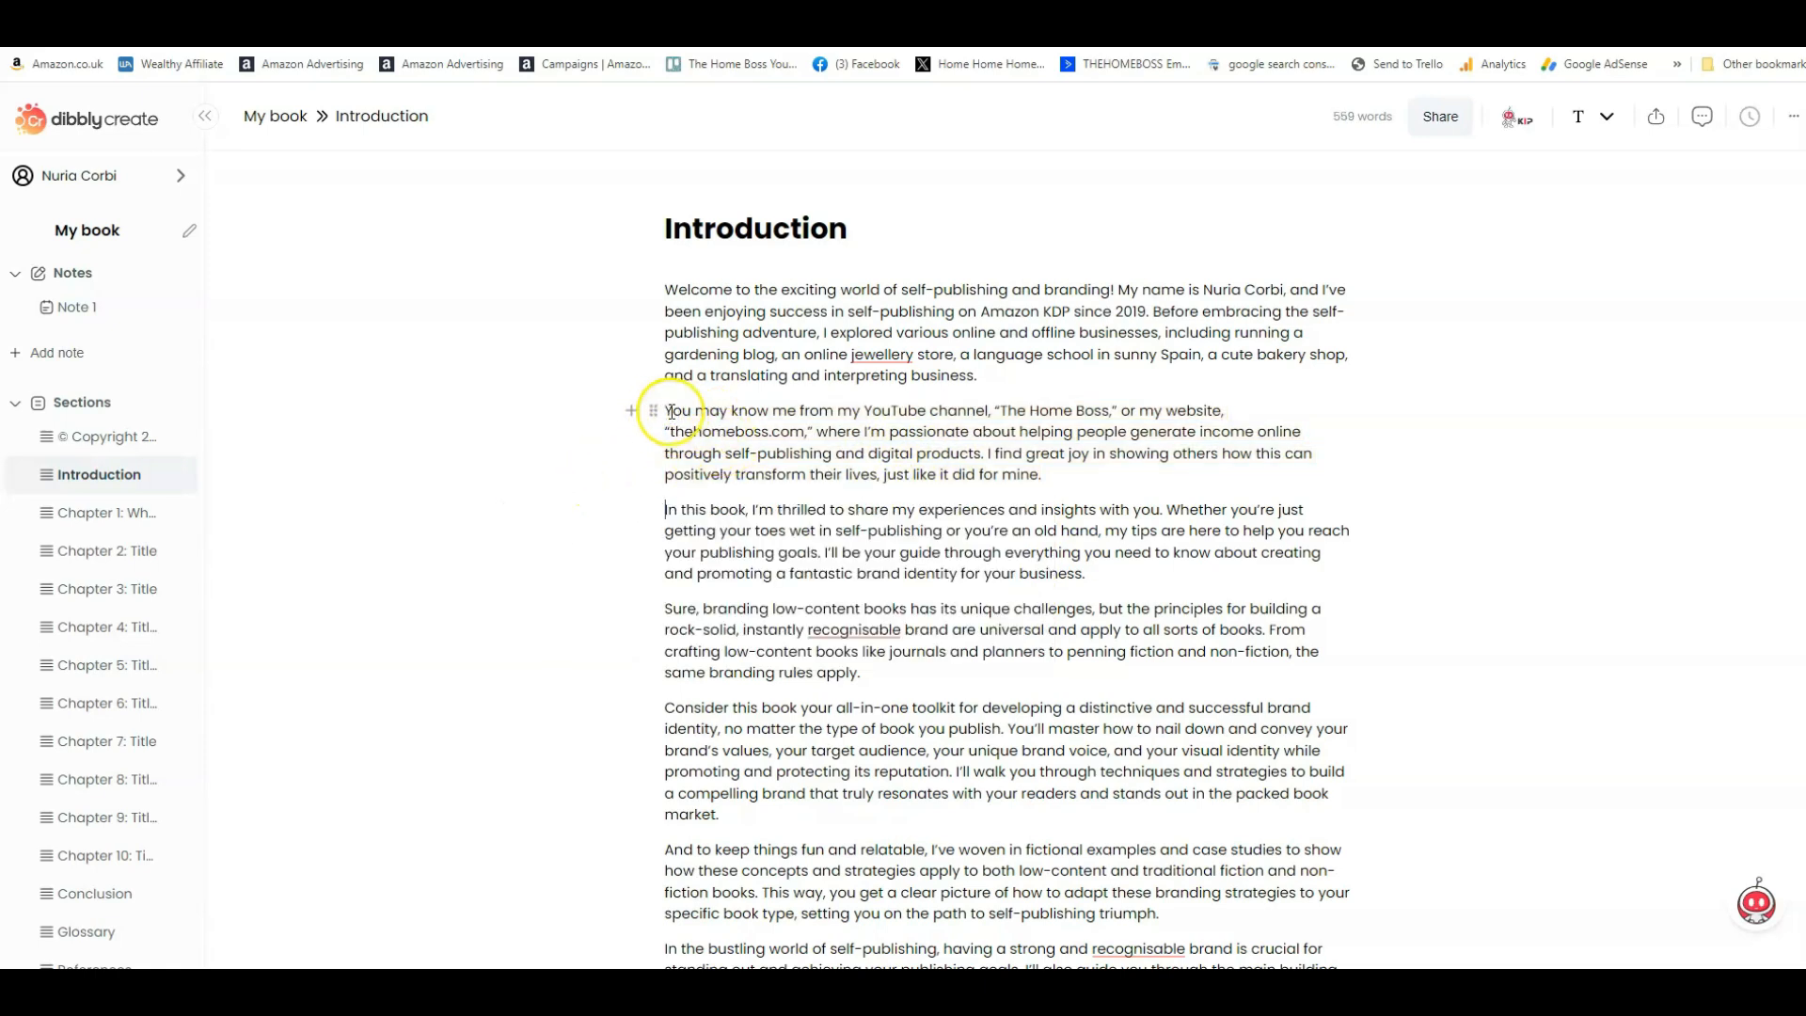
- Generate a KIP rewrite of the Introduction's second paragraph without style instructions, review the suggested changes, and dismiss them
drag(664, 410, 1141, 479)
click(681, 372)
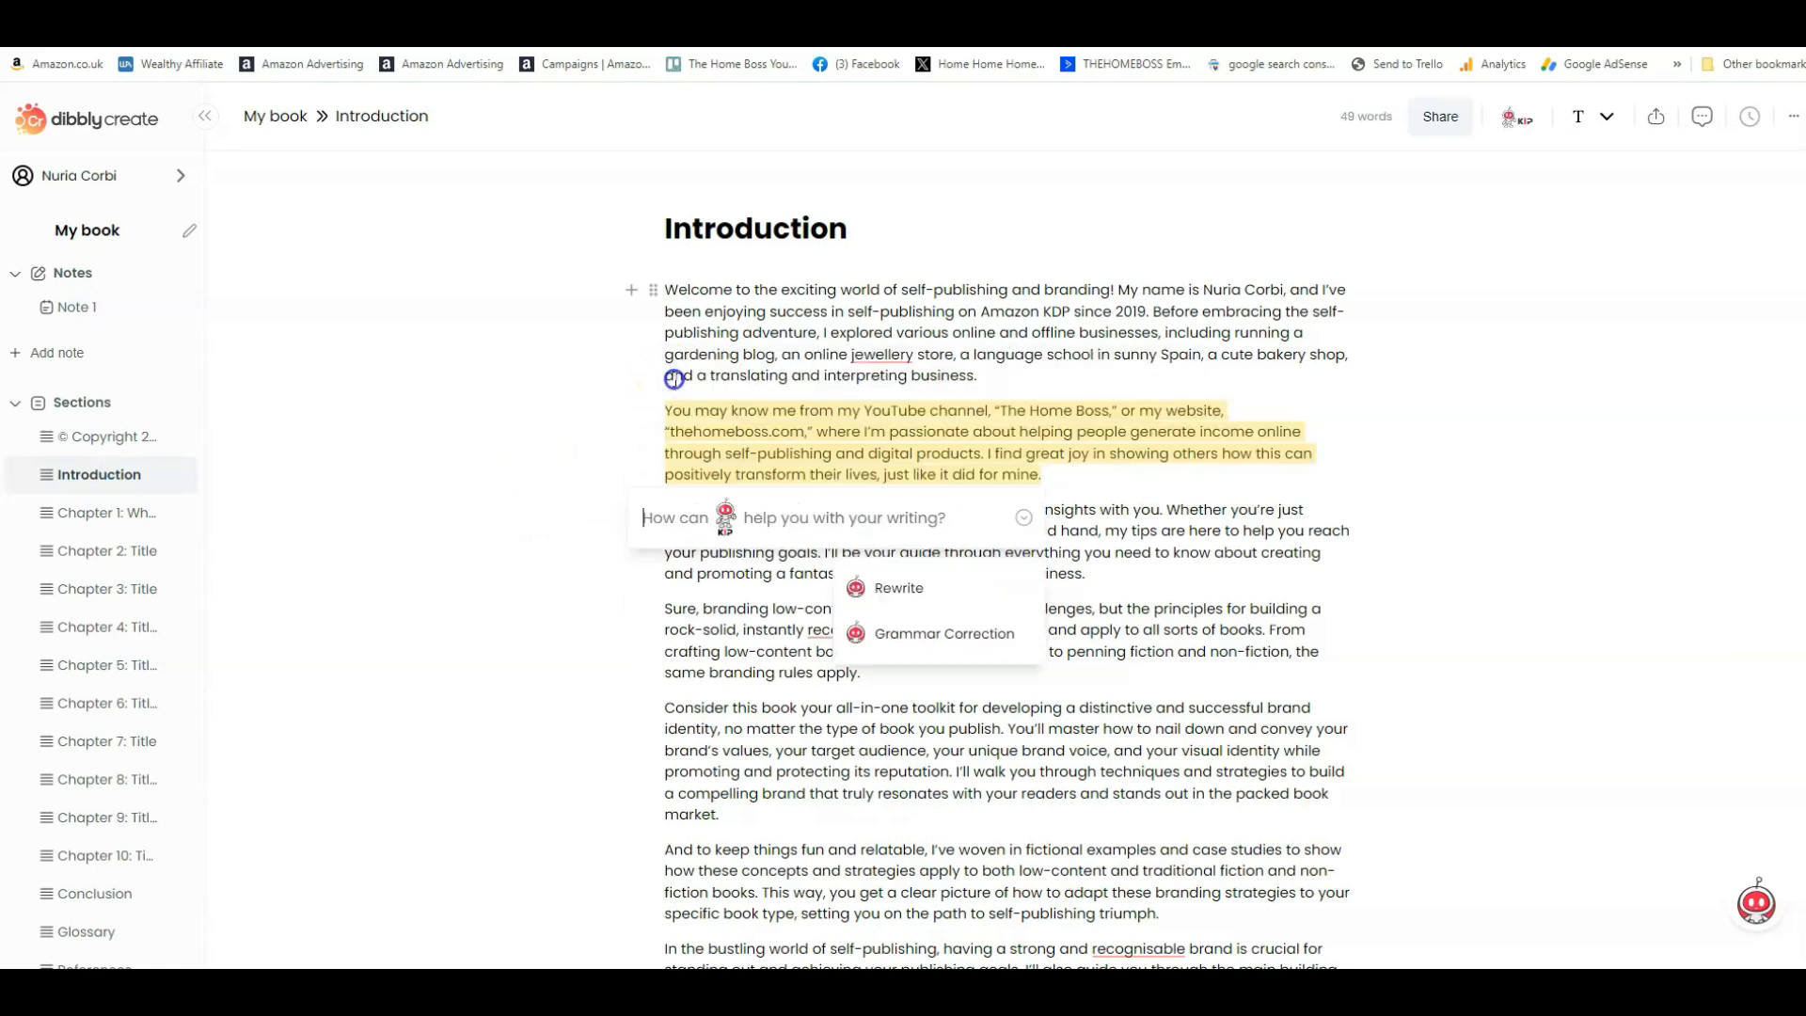
click(926, 587)
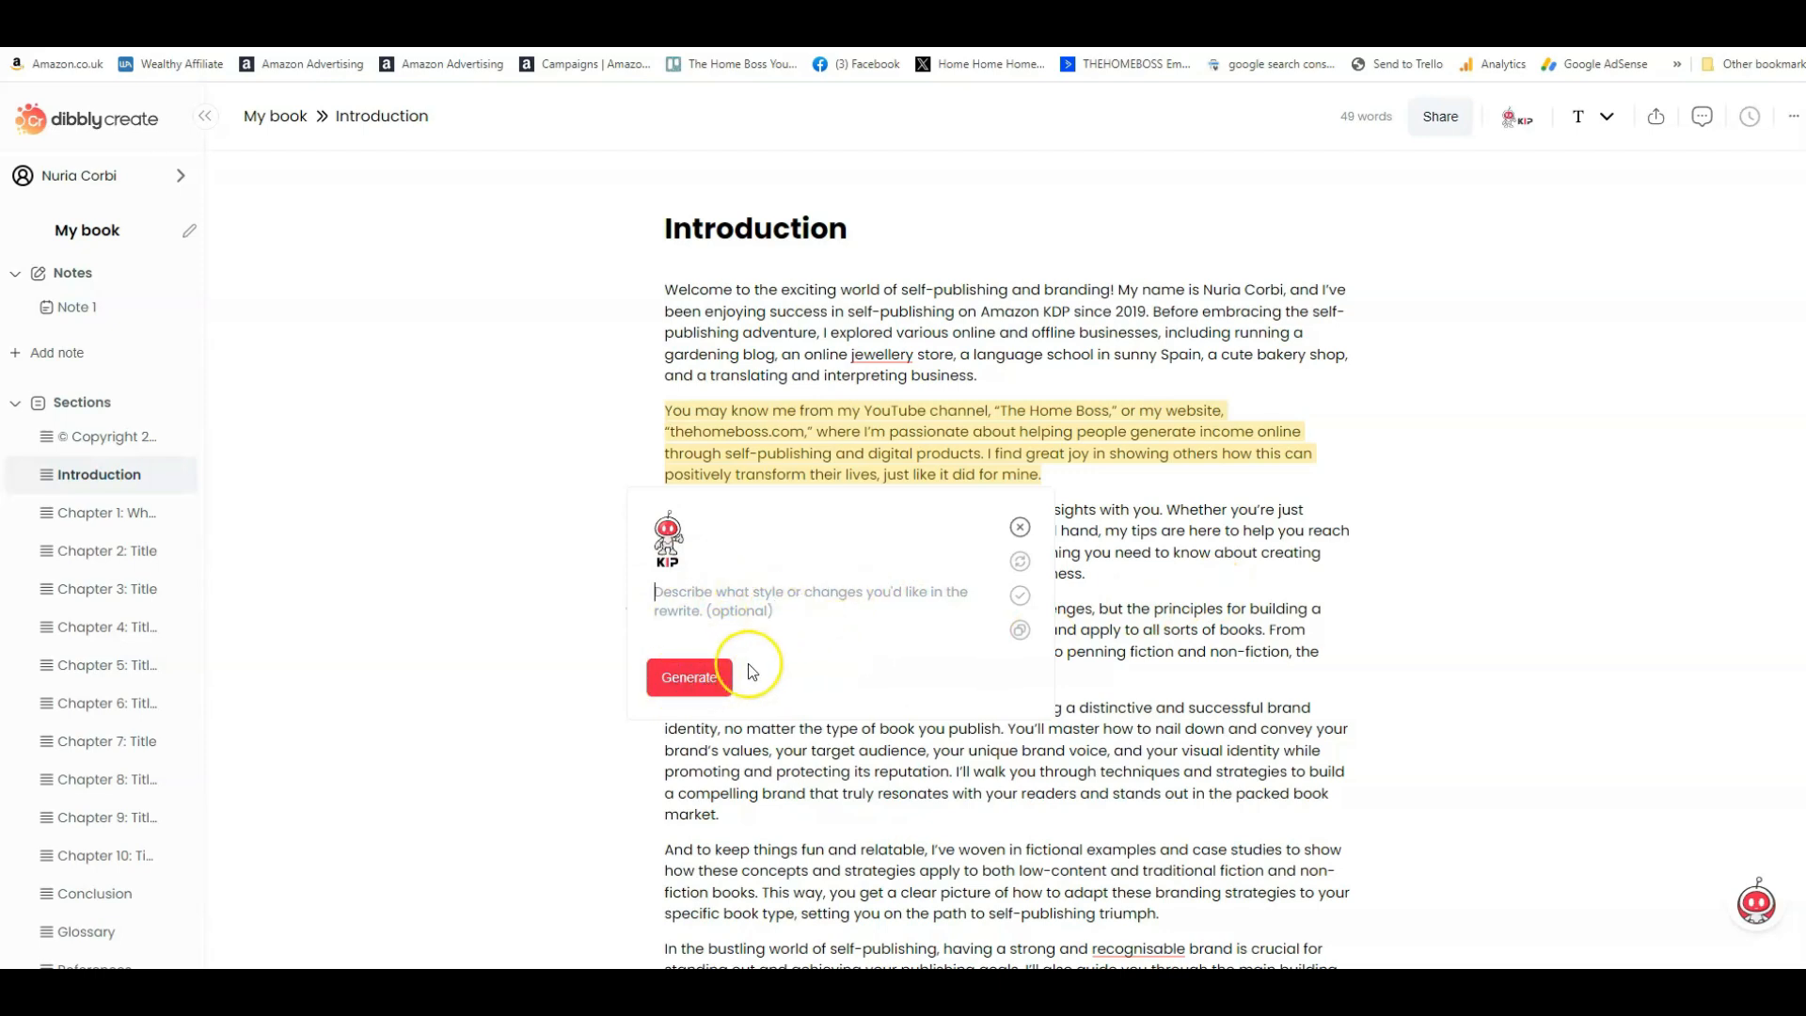
click(681, 685)
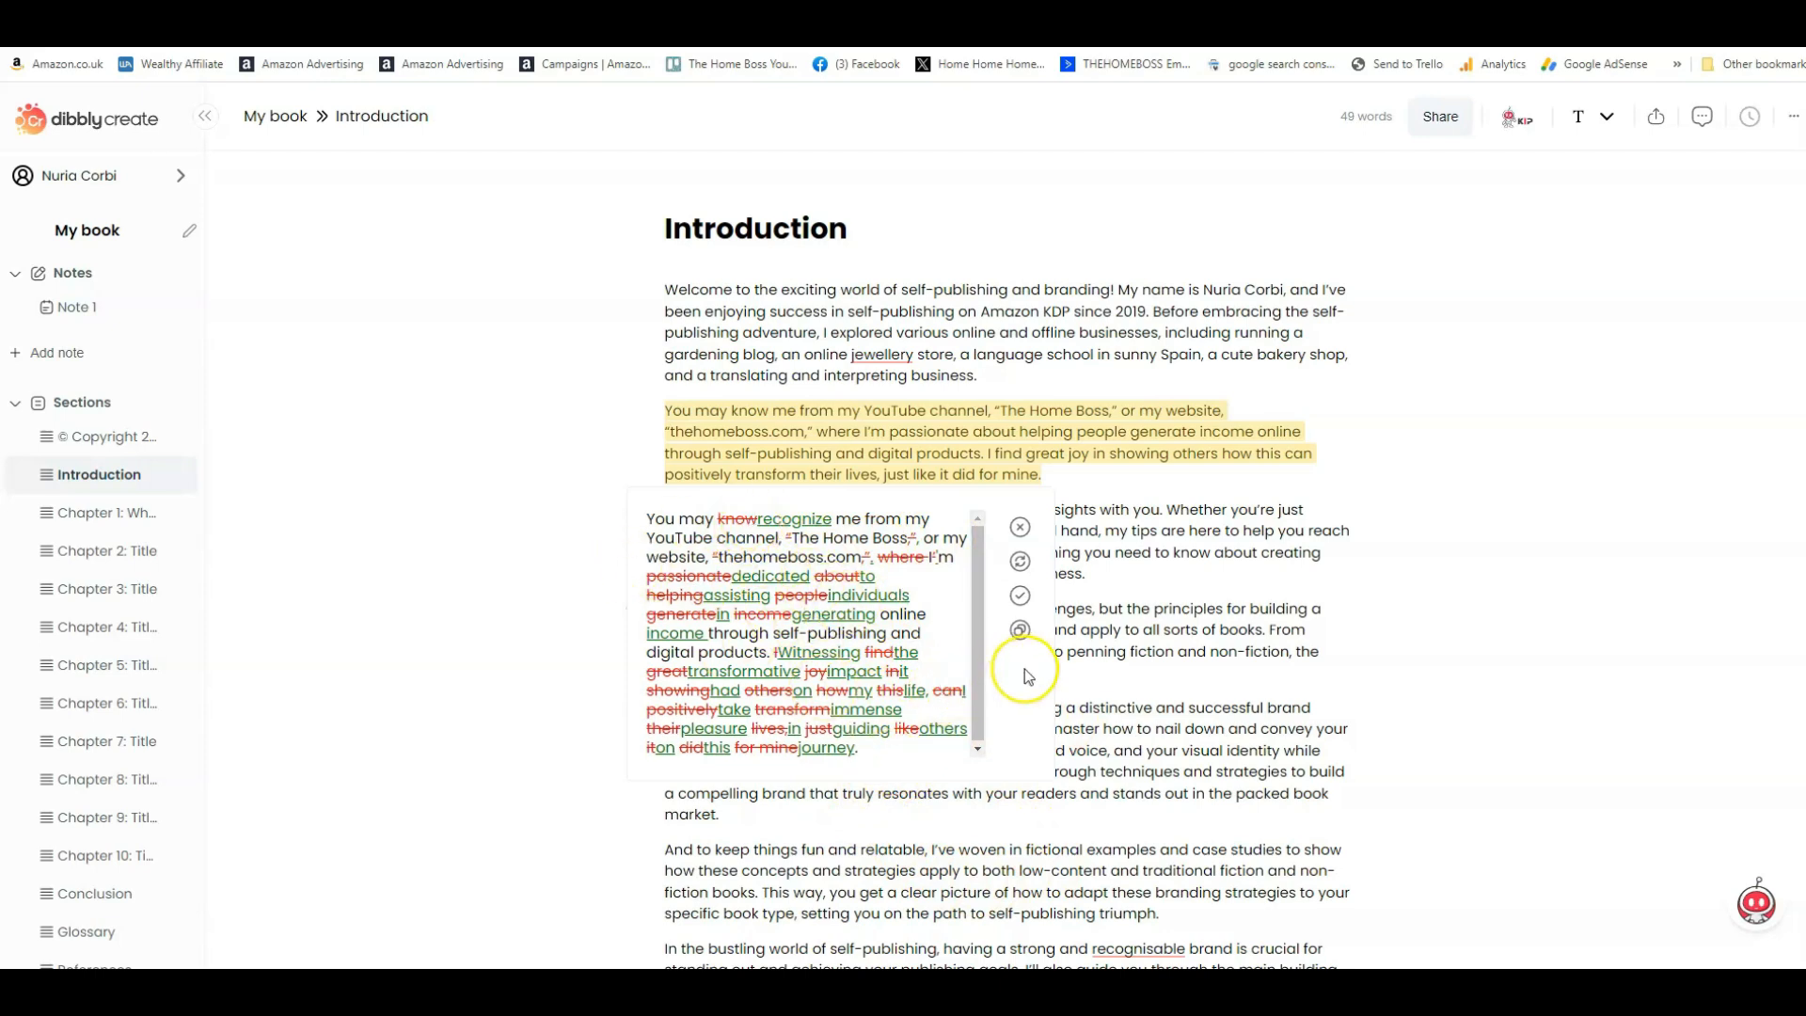
click(622, 470)
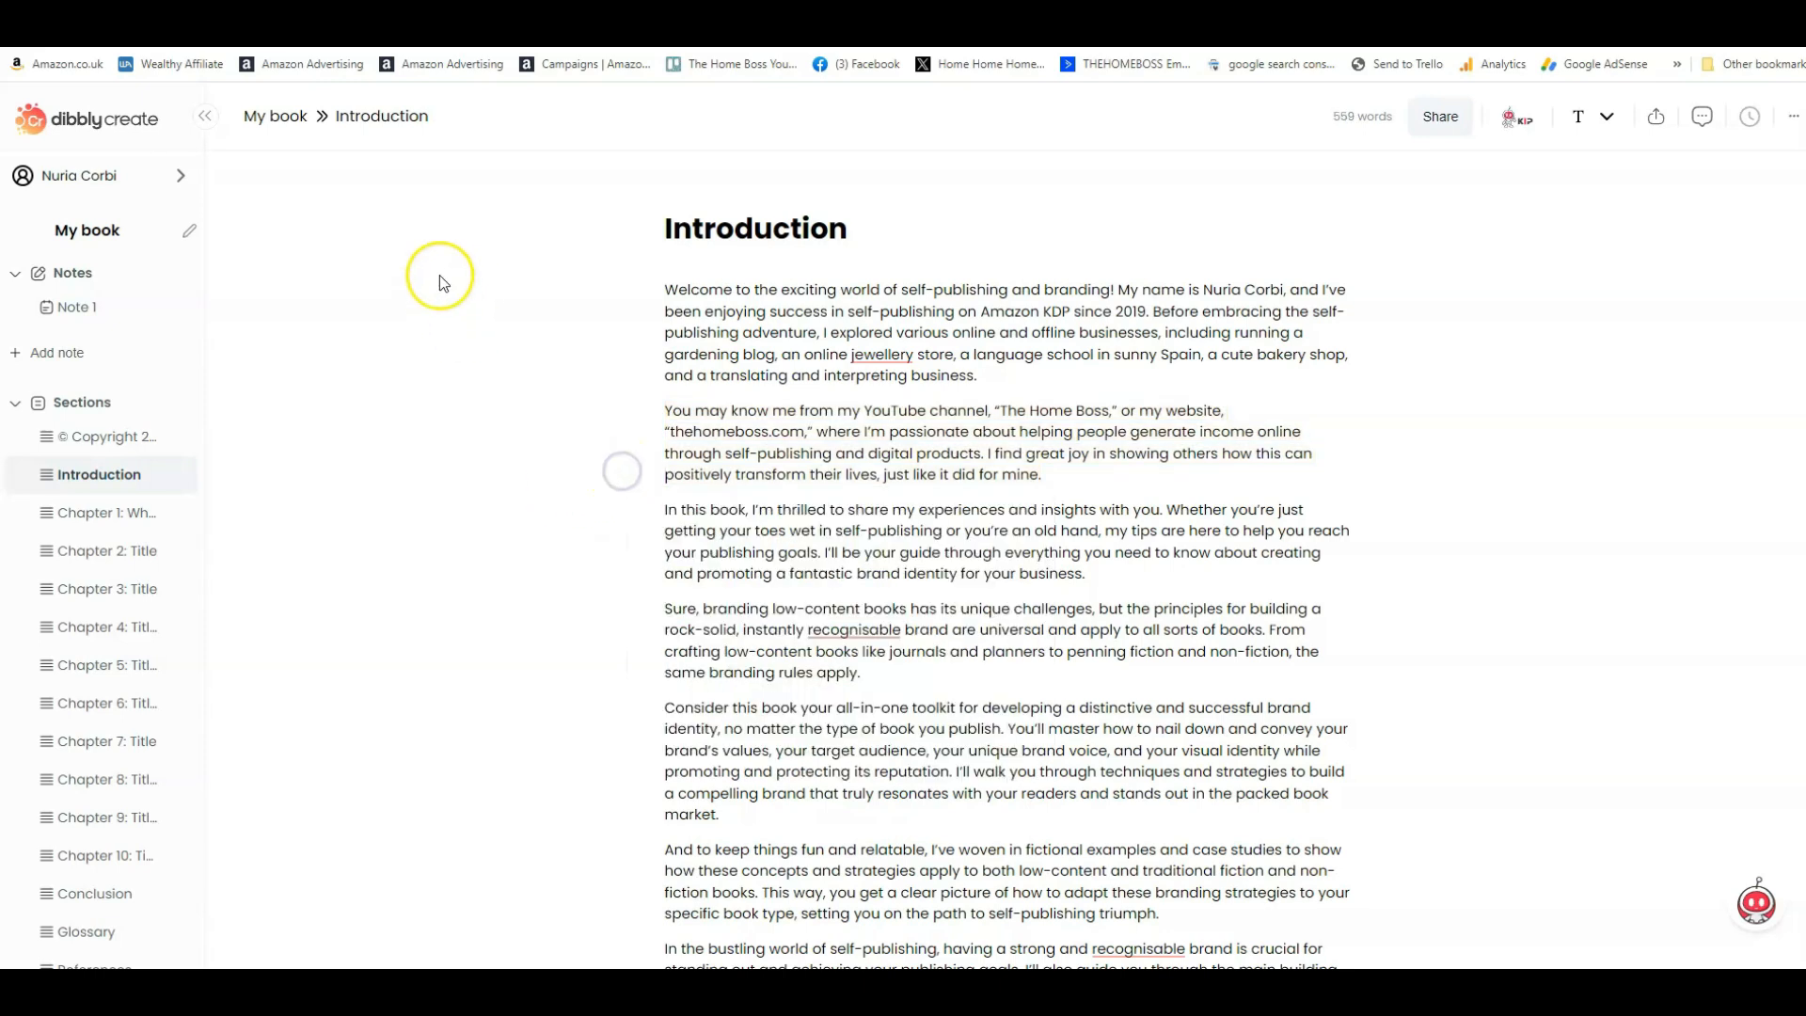
- In Note 1, have KIP brainstorm from the prompt "Ideas for a new children" and keep the generated list
click(53, 306)
text(/kip)
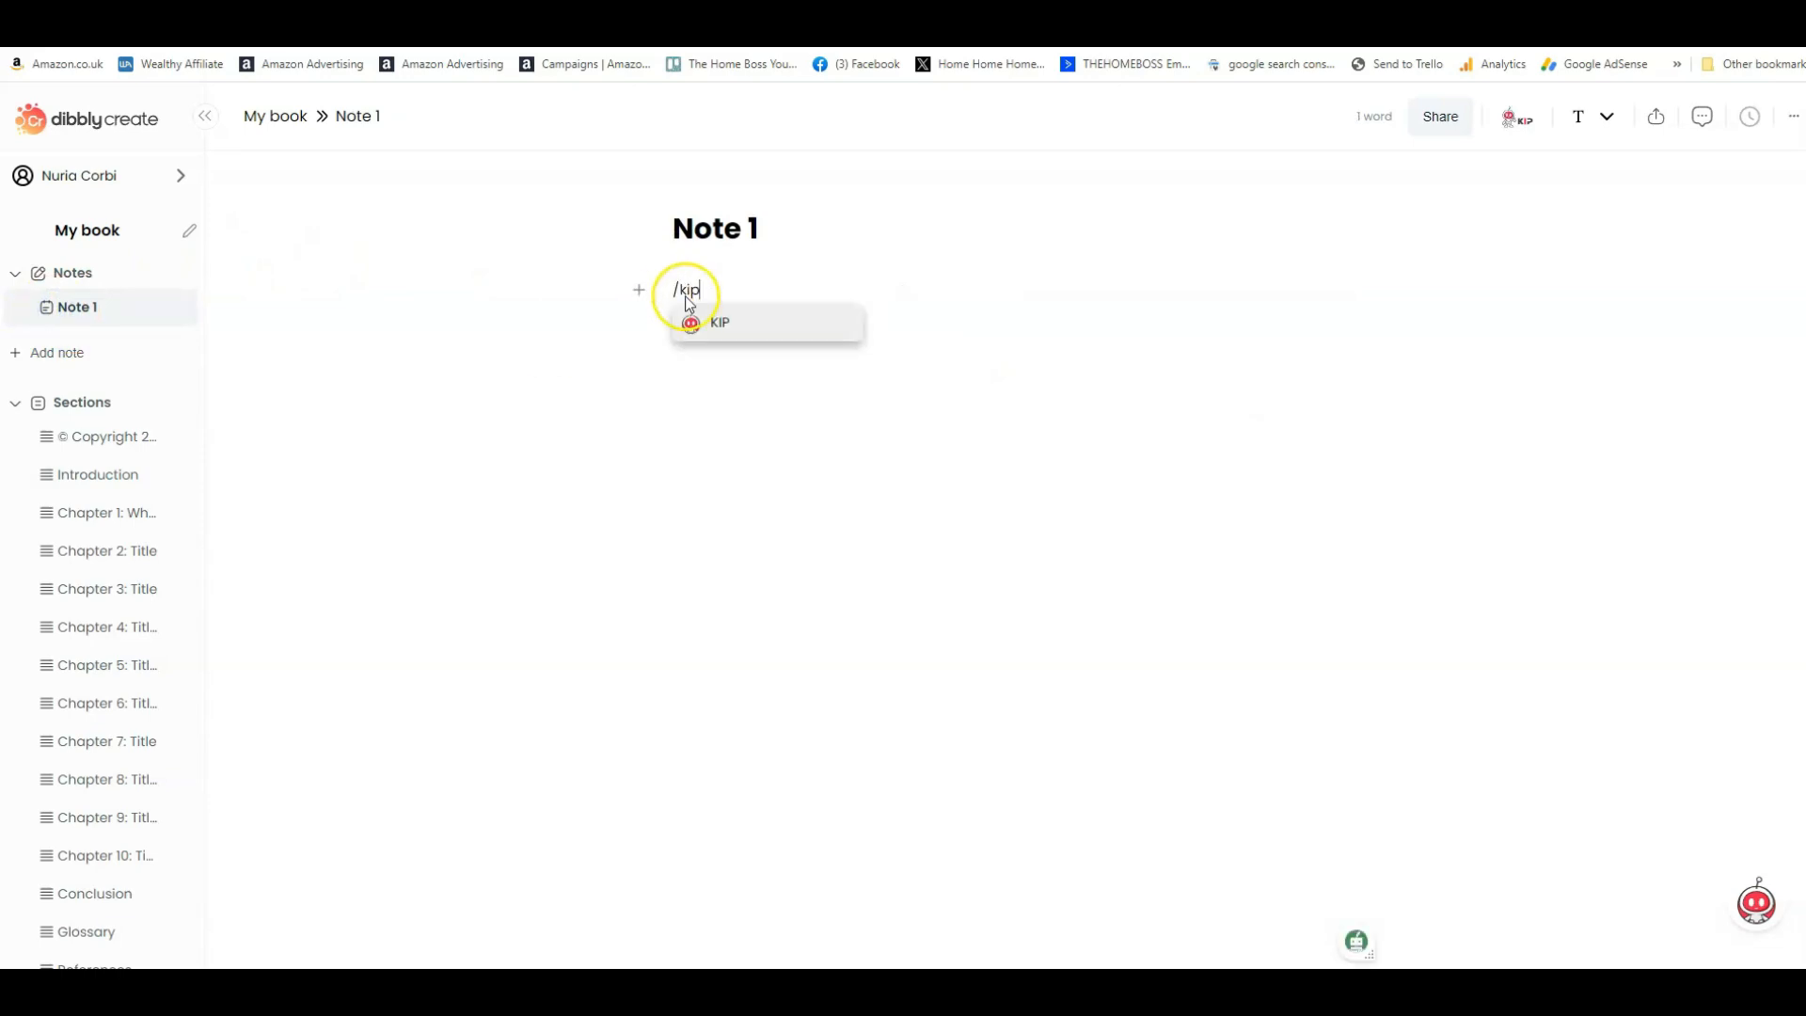
click(724, 323)
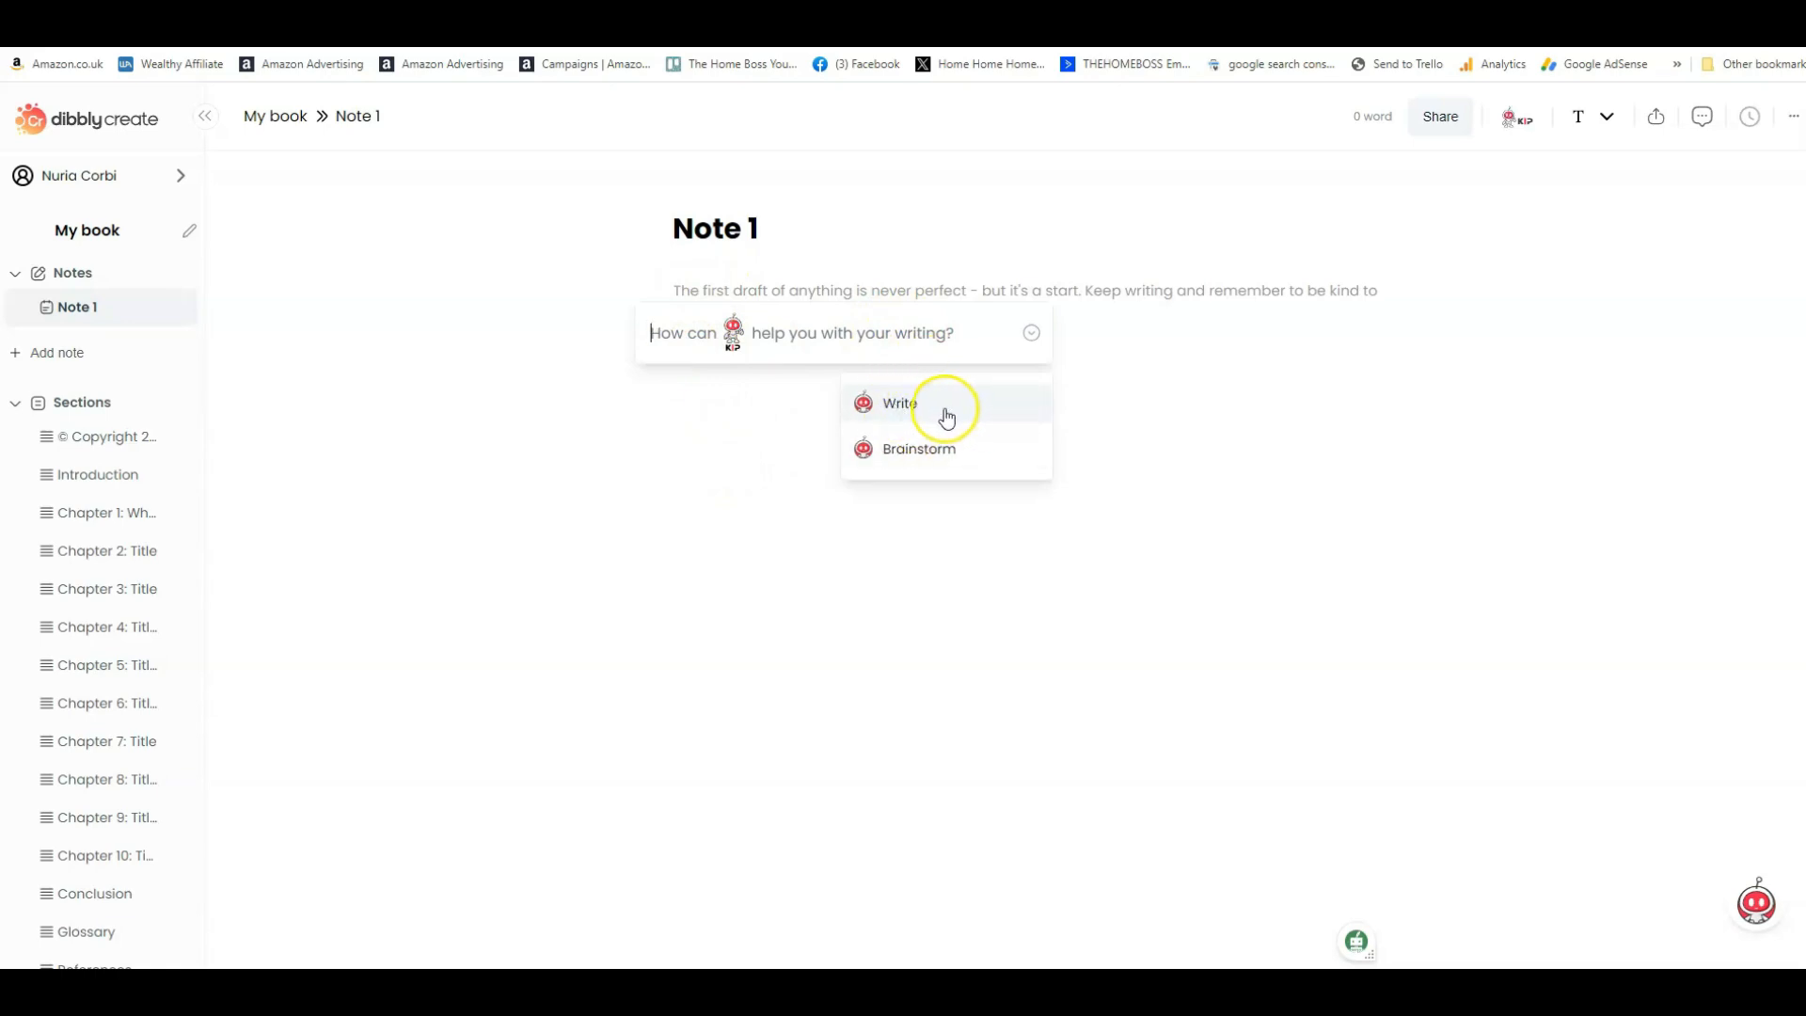
click(931, 460)
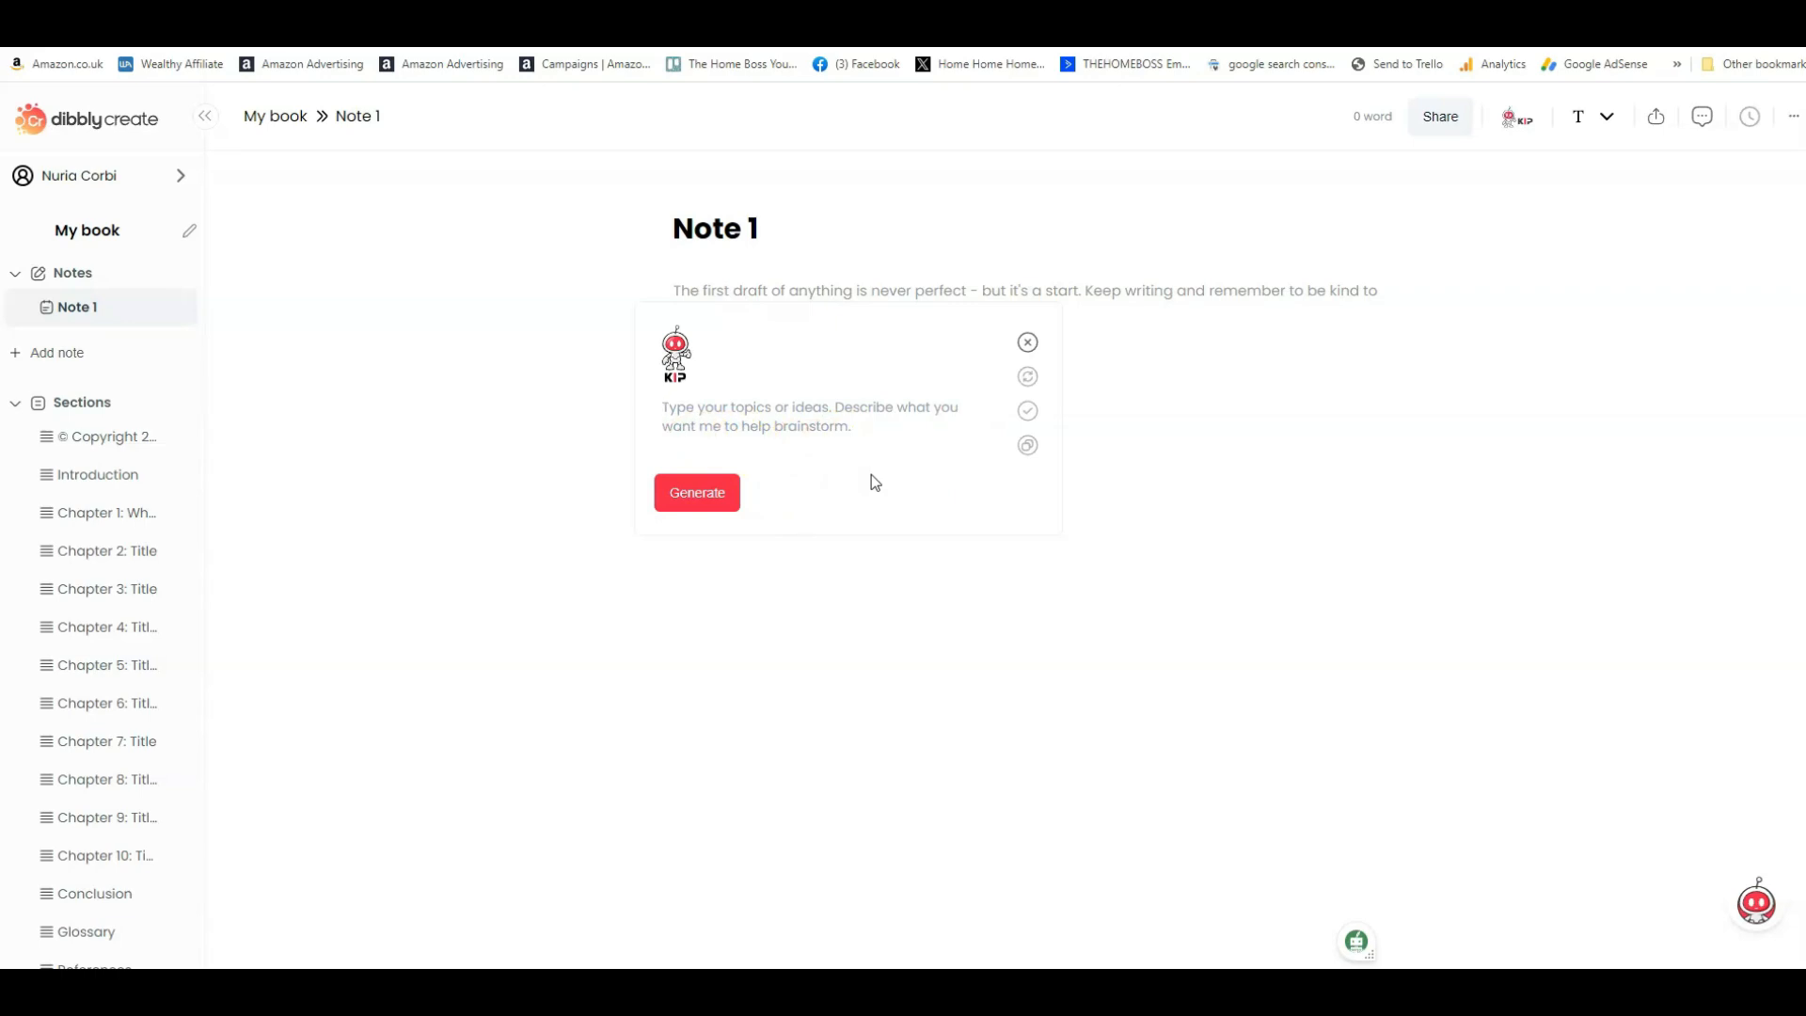
click(867, 409)
text(Ideas for a new children)
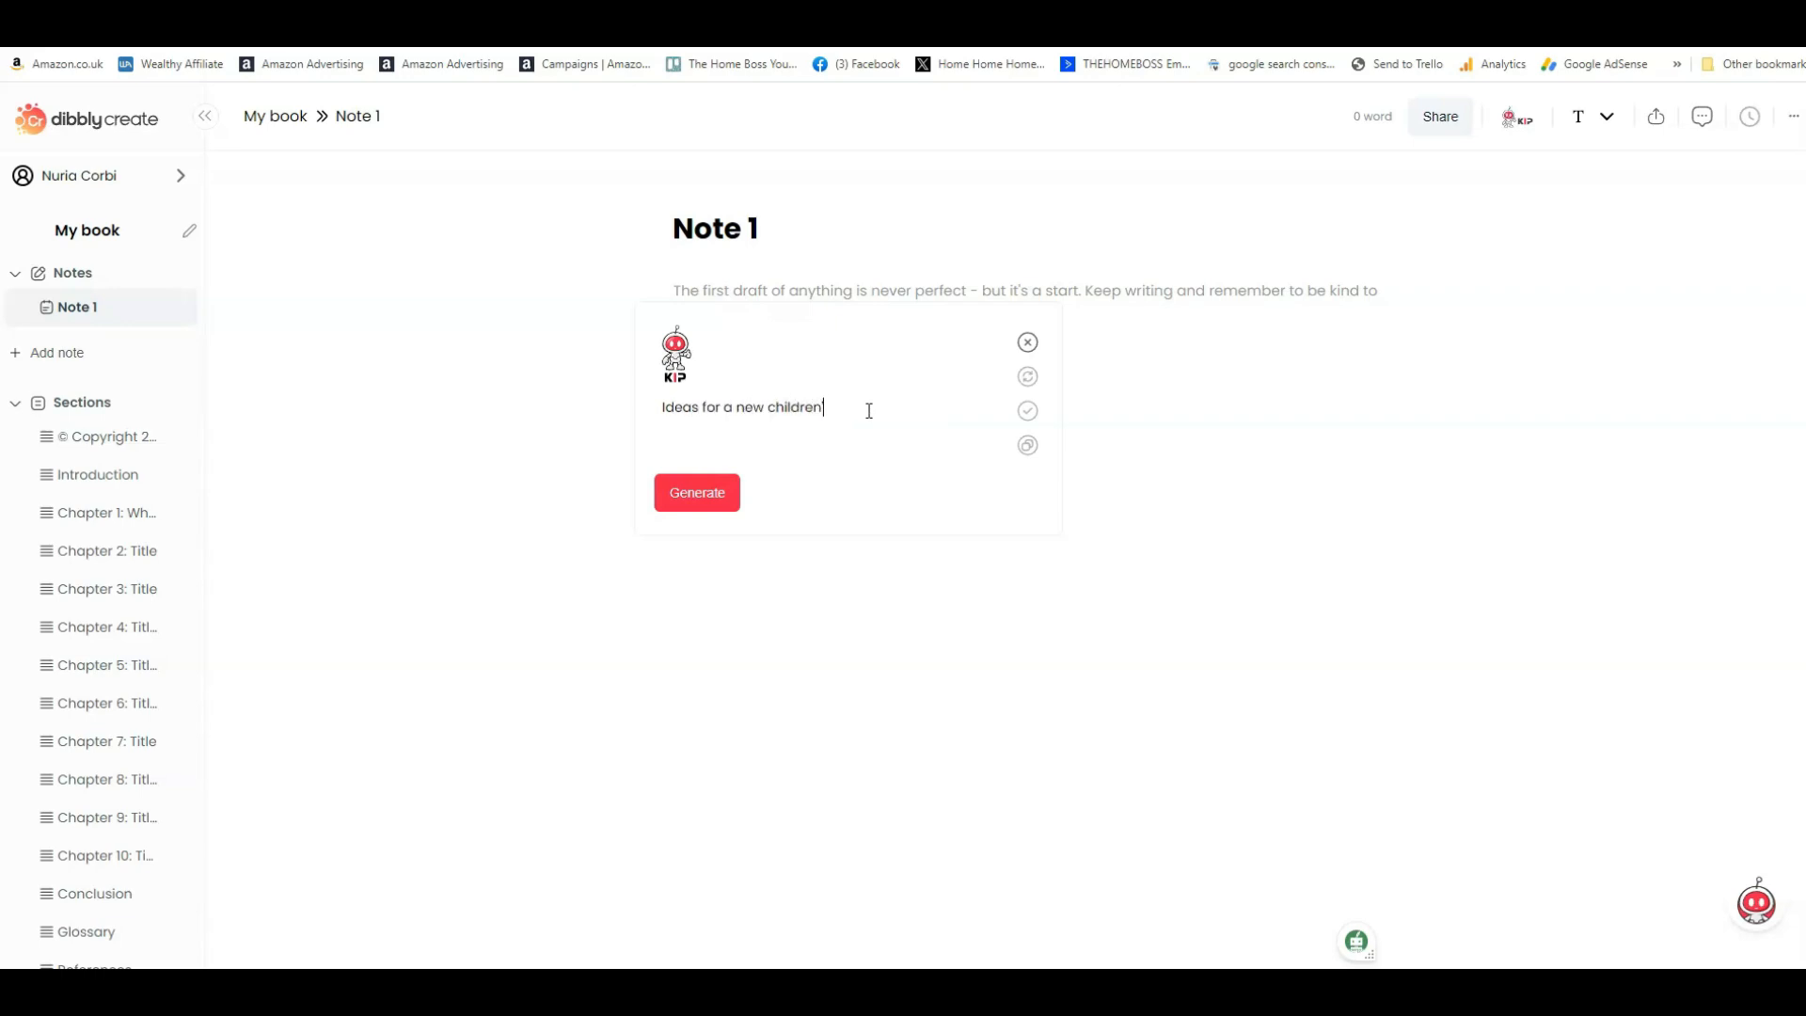
click(700, 508)
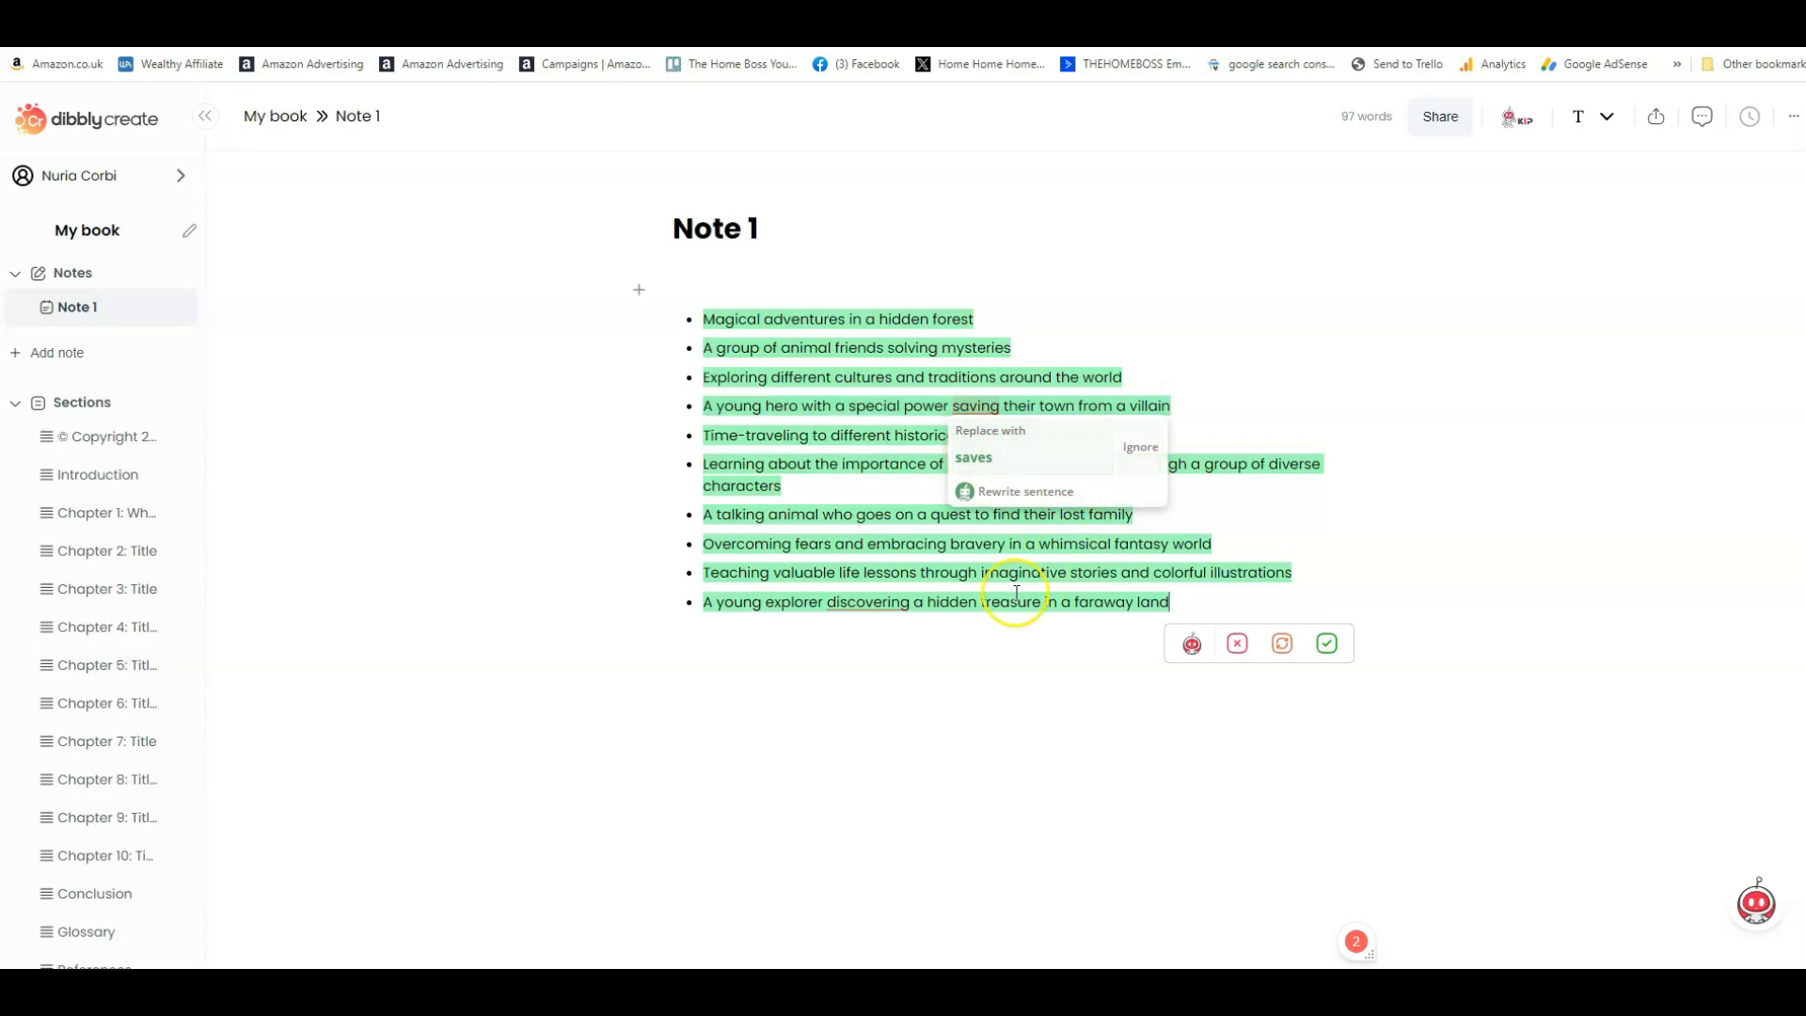
click(1191, 645)
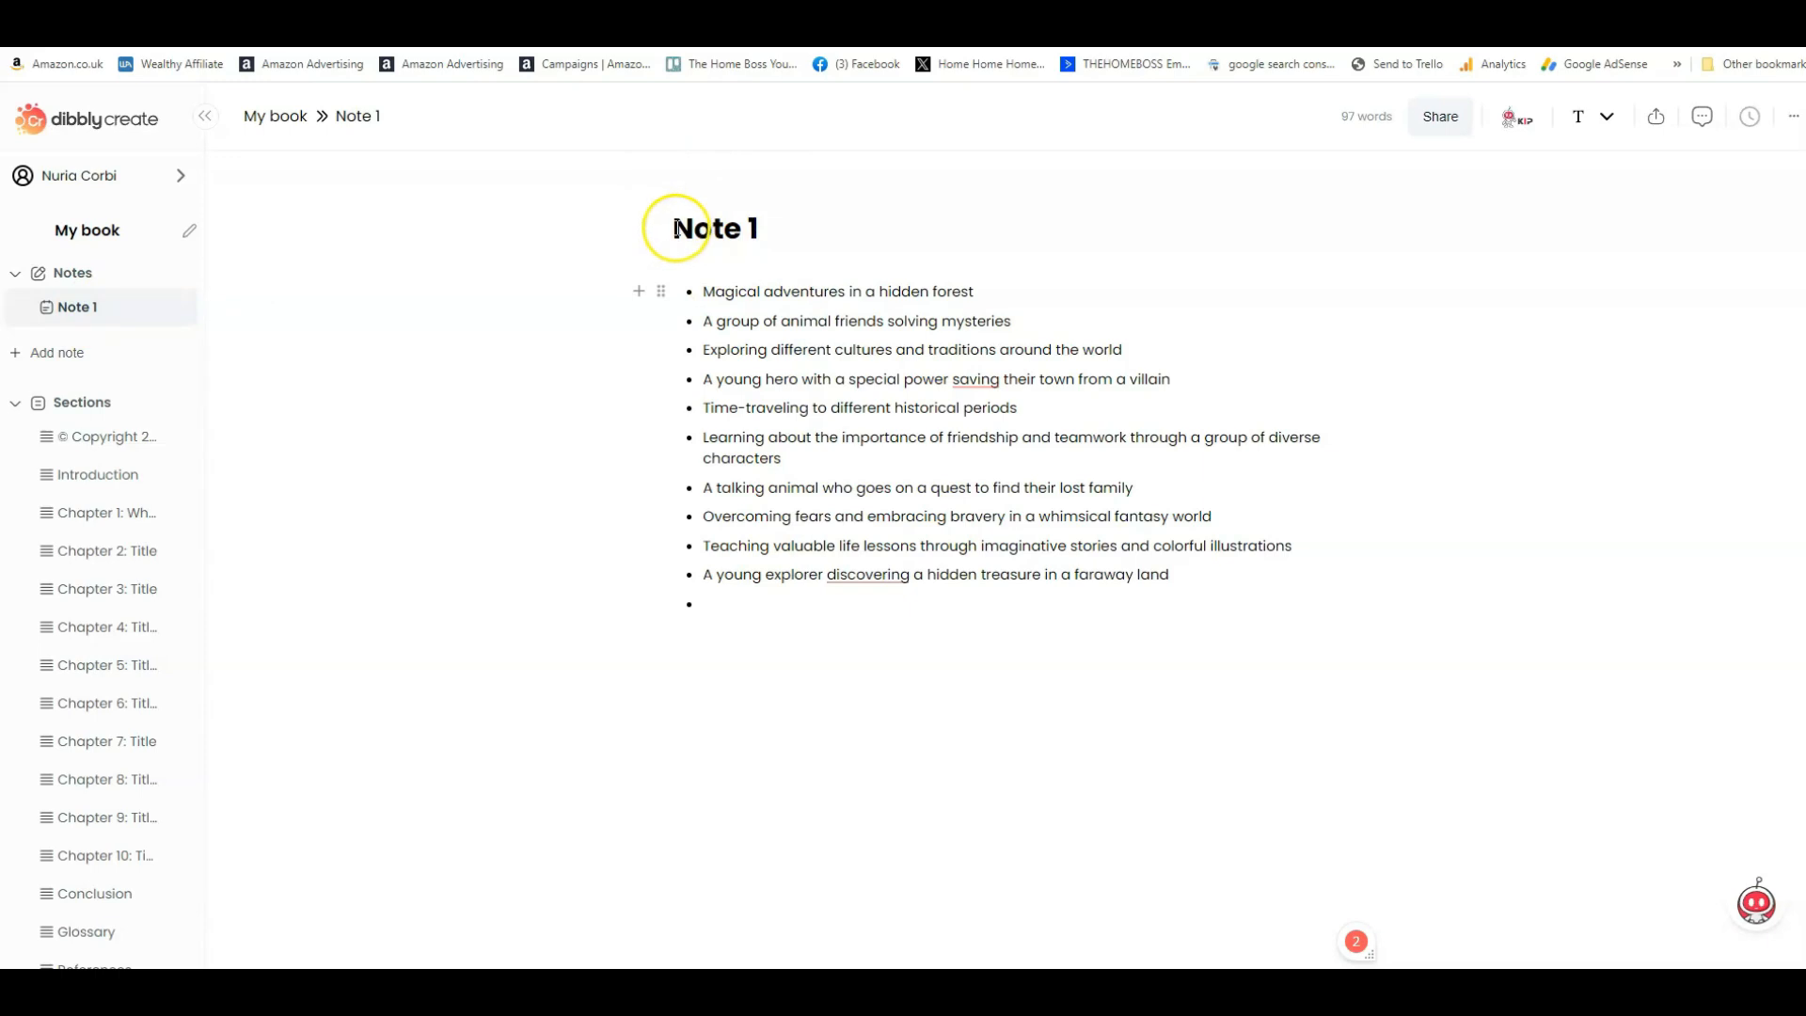
- Rename Note 1 as "idea generation"
drag(658, 230, 956, 228)
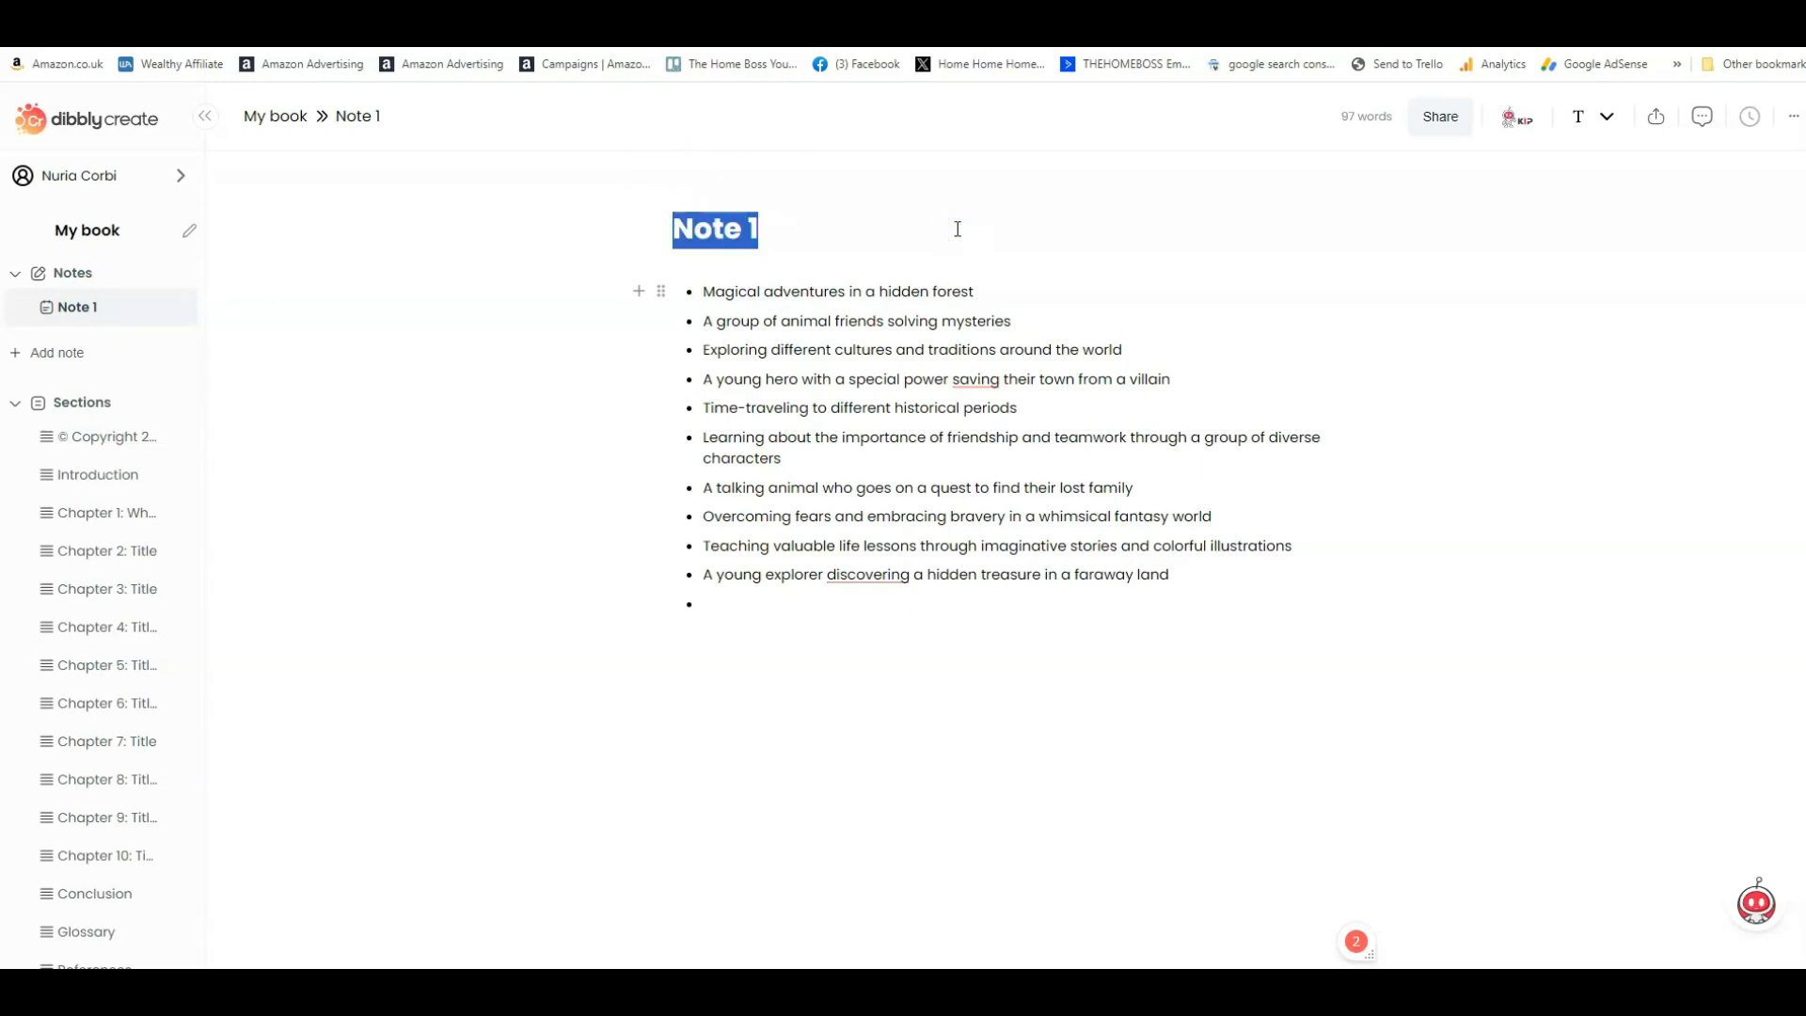
text(idea generato)
key(BackSpace)
text(ion)
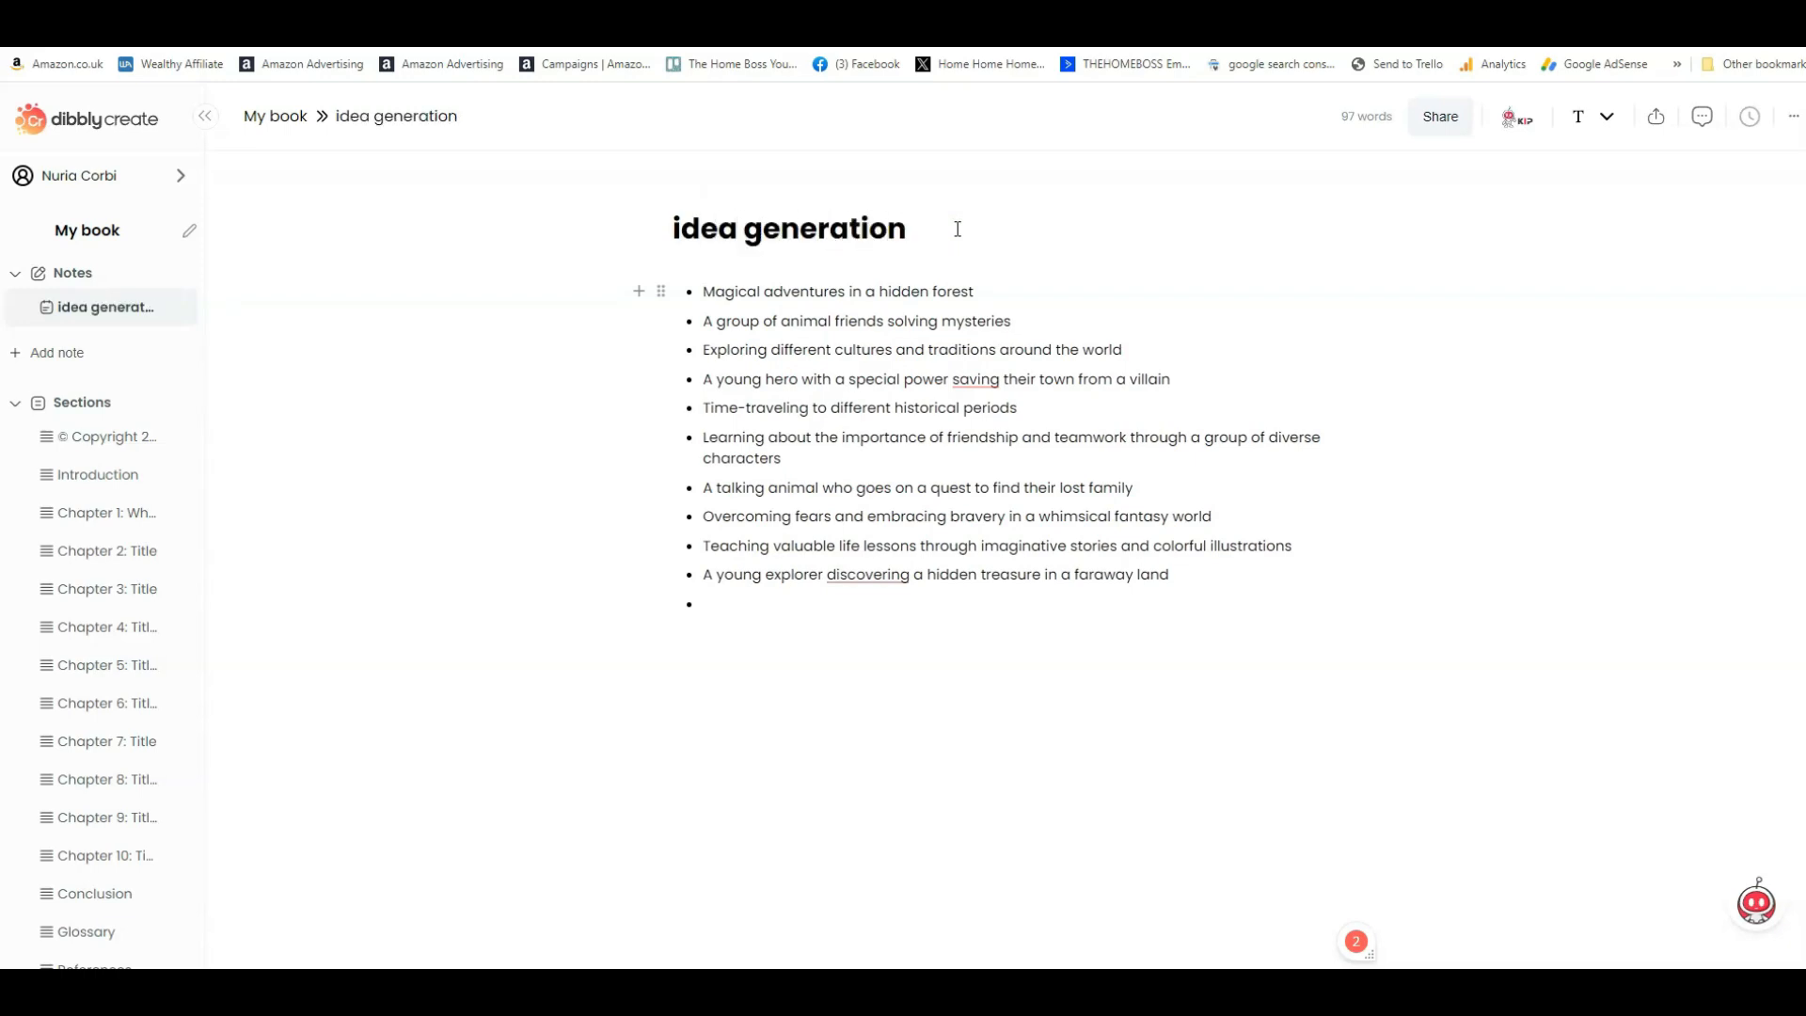
- Add a new note to the project and title it "facebook post"
click(99, 352)
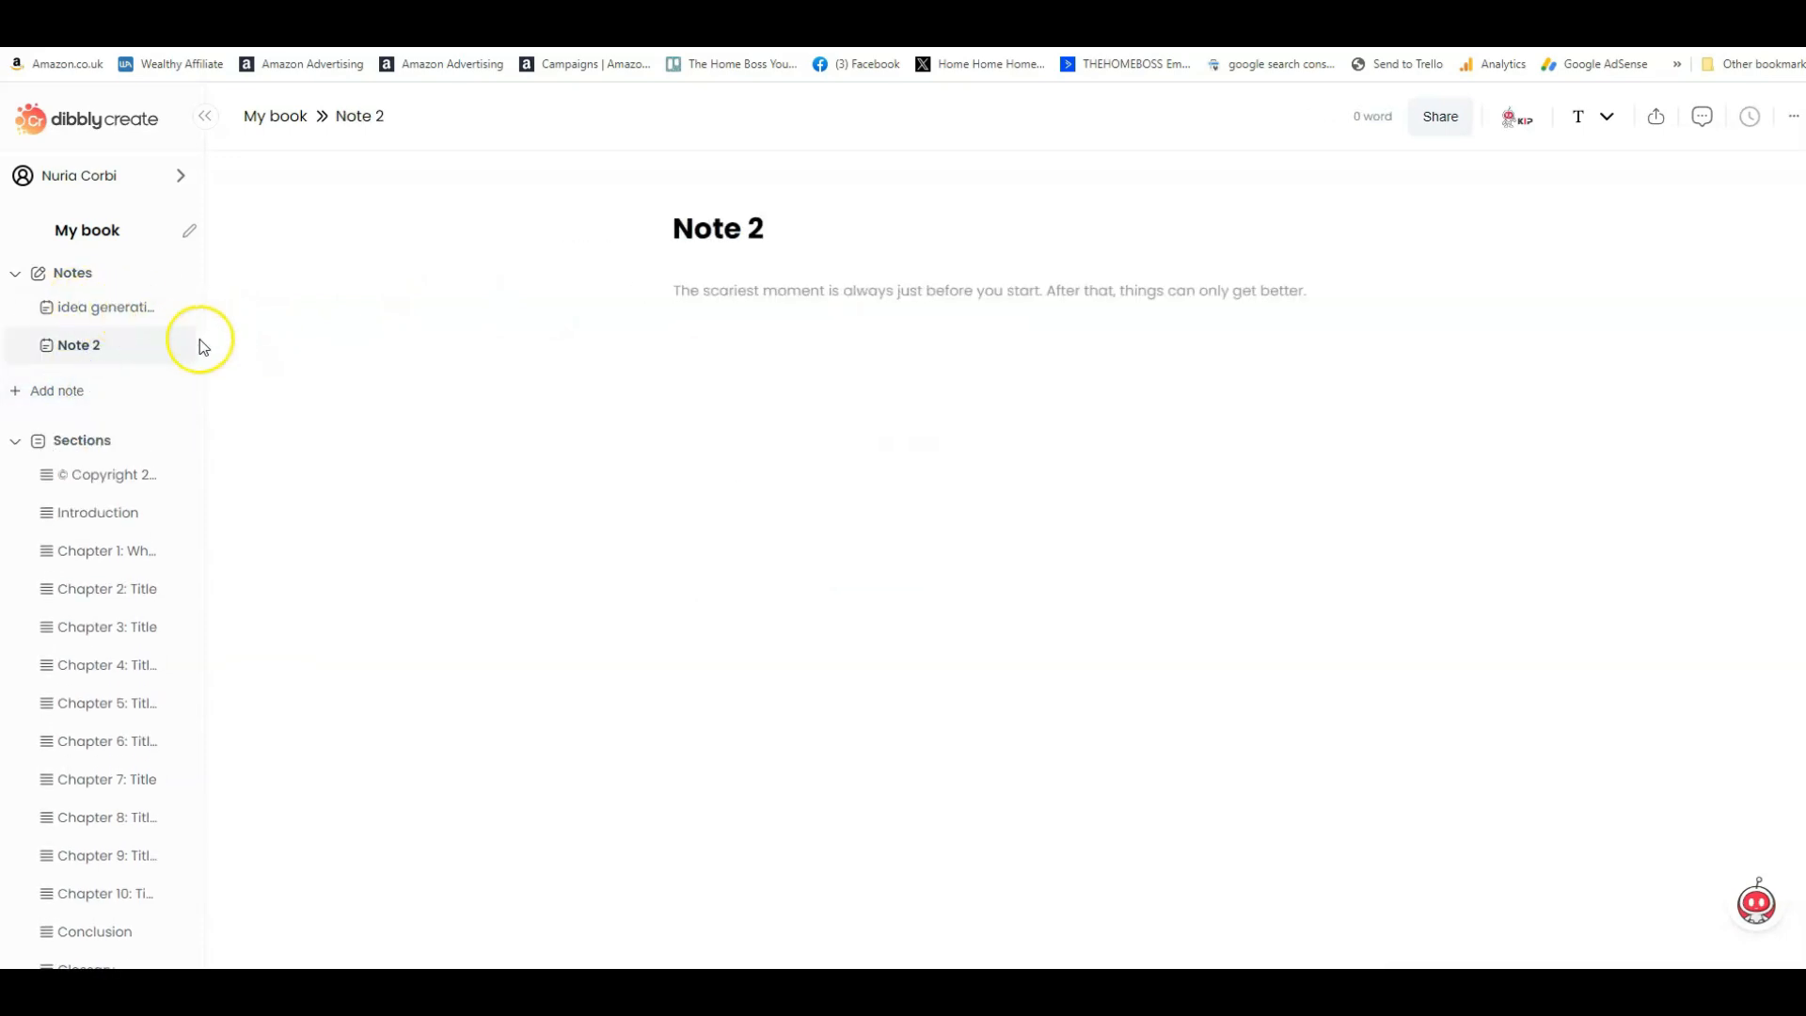
click(730, 229)
drag(765, 230, 652, 230)
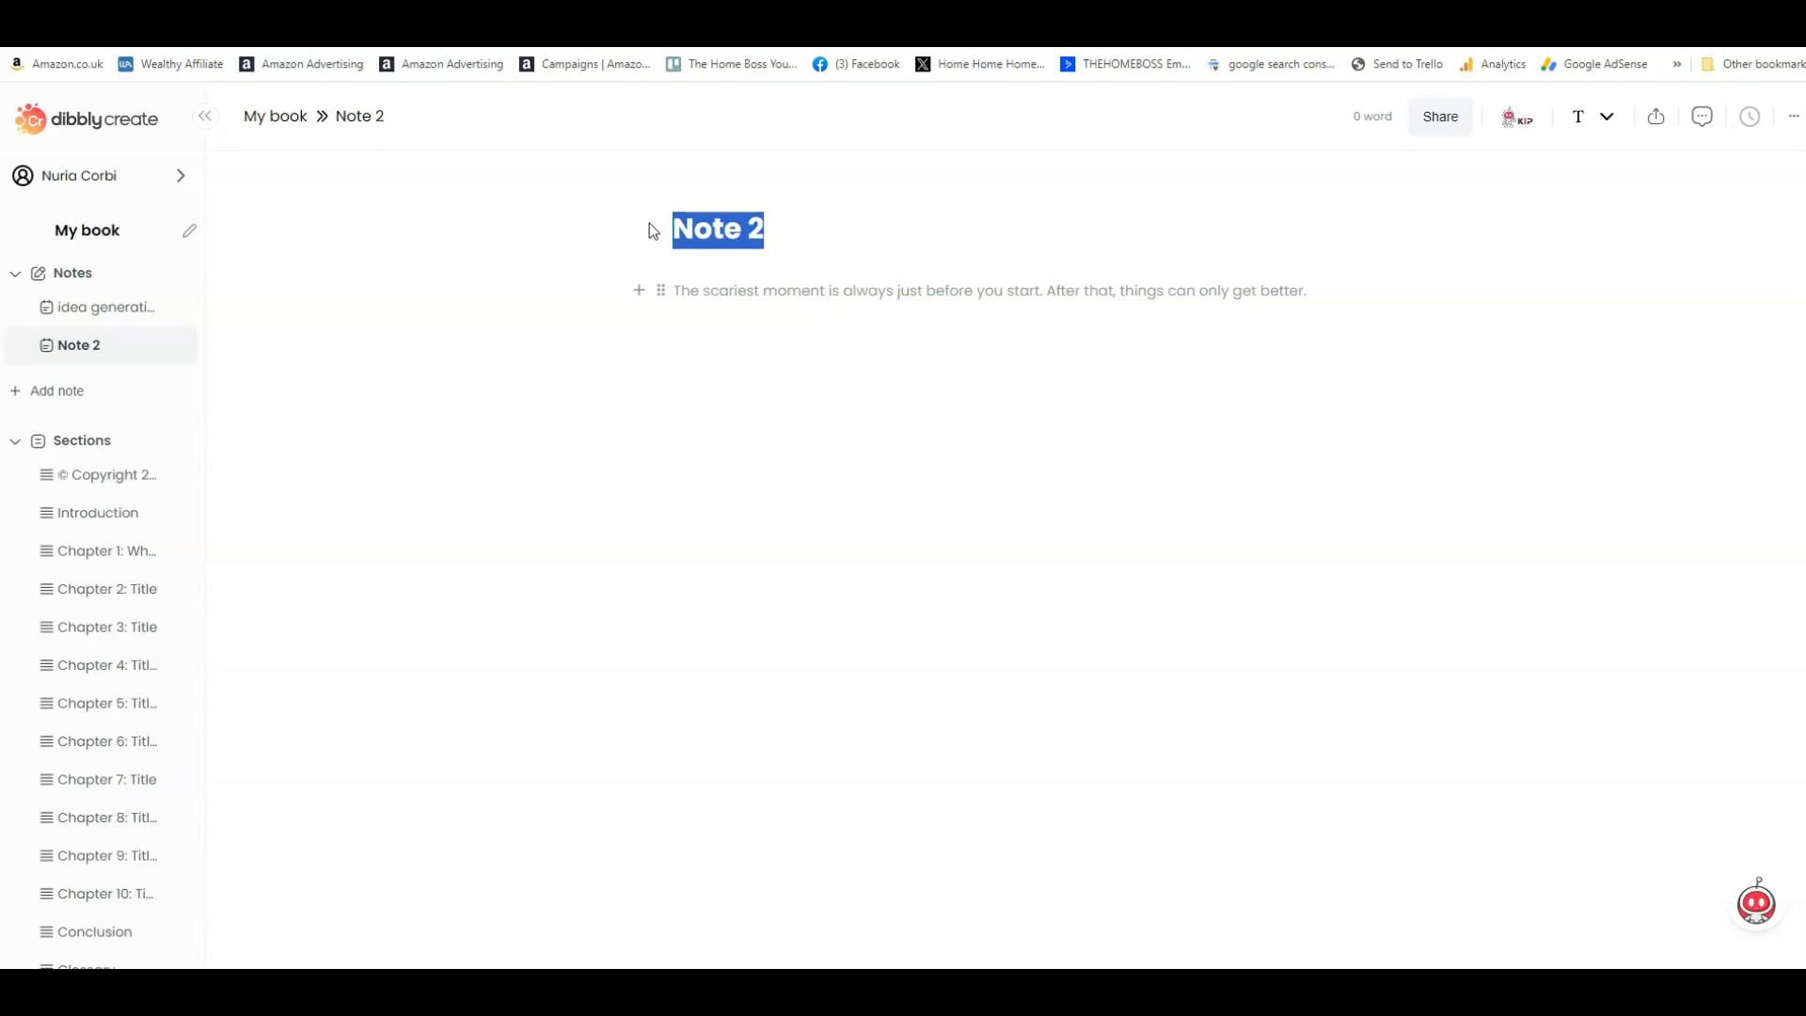
text(fa)
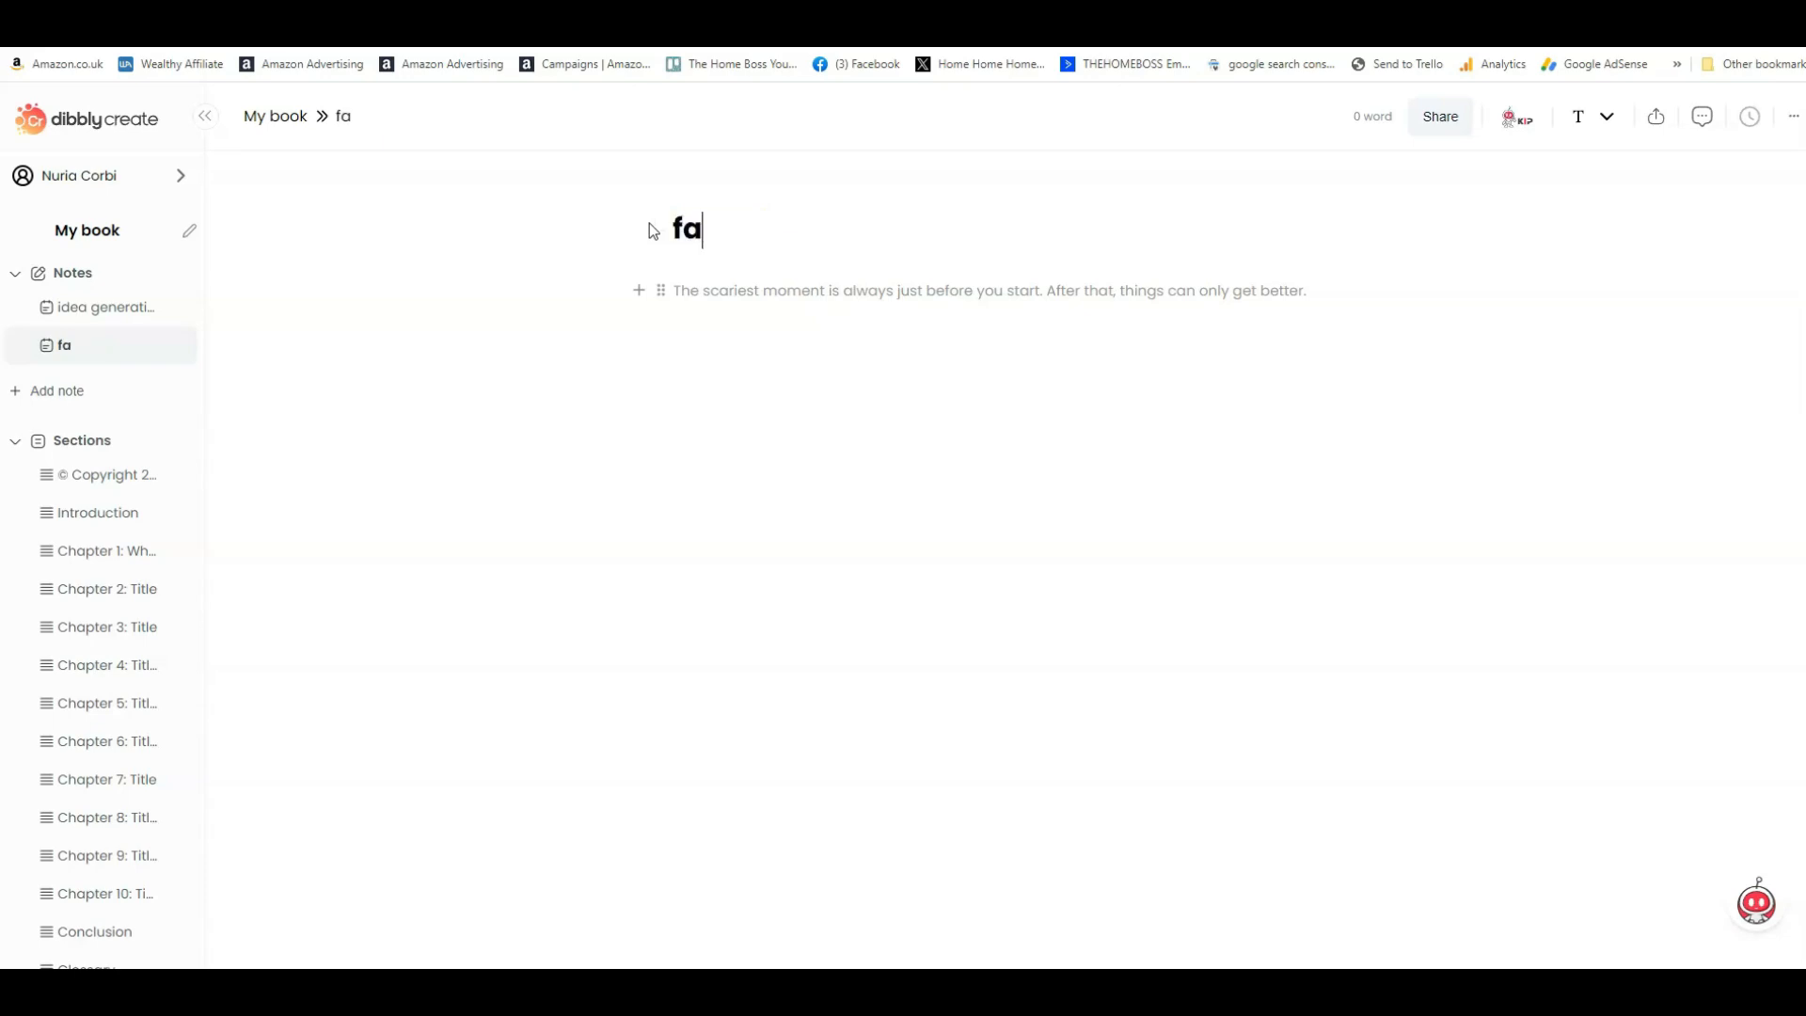
text(cebook post)
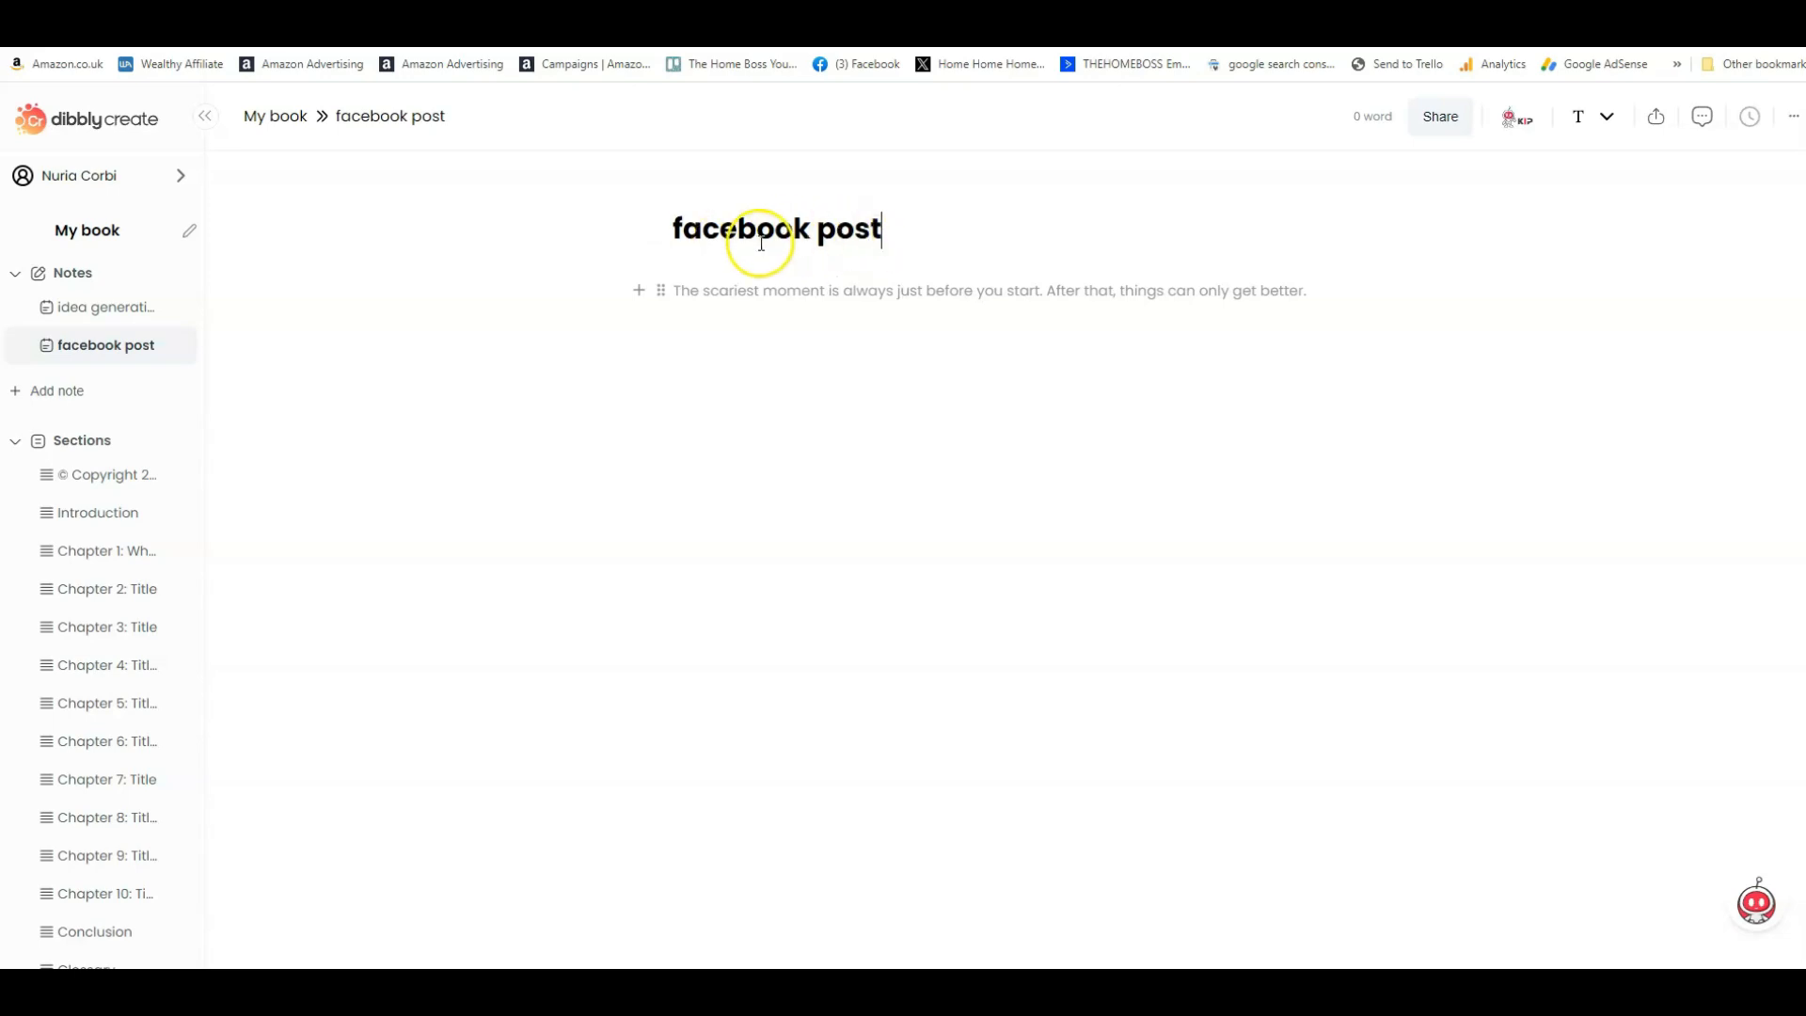
- Have KIP write text in the note from the prompt "Can you write a facebook post announcing my new children's picture book"
click(708, 280)
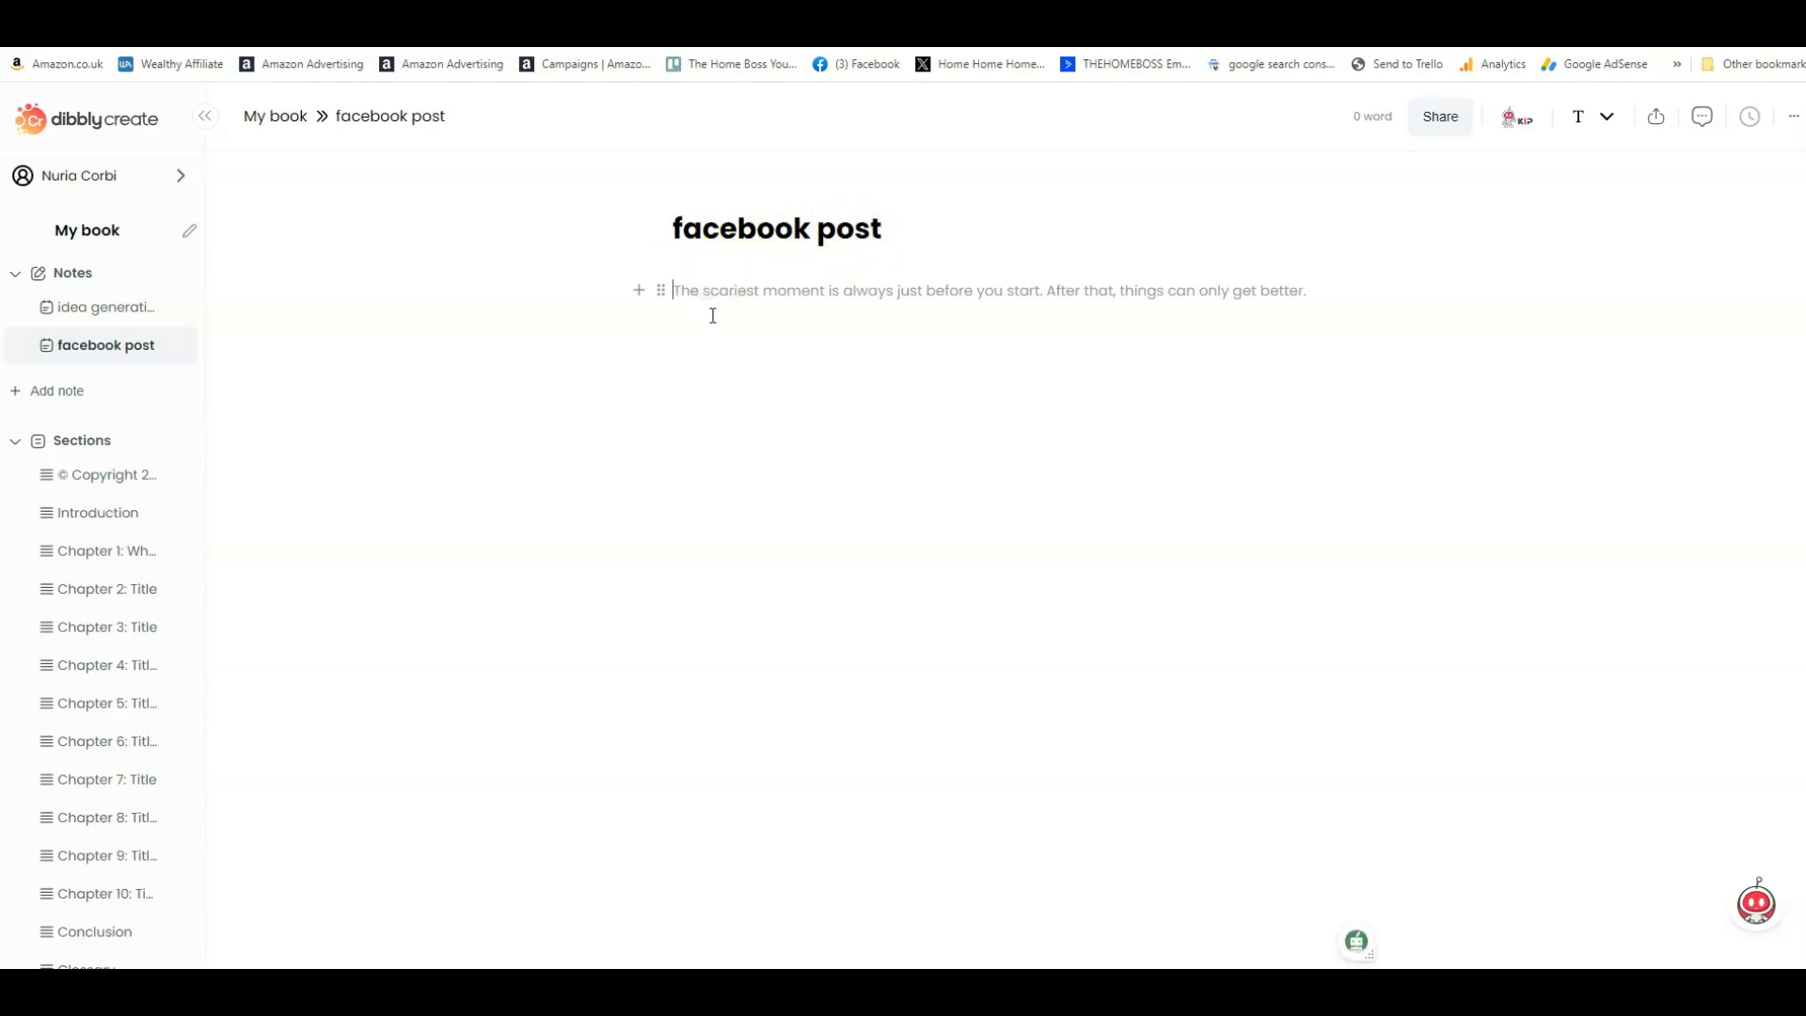
text(/)
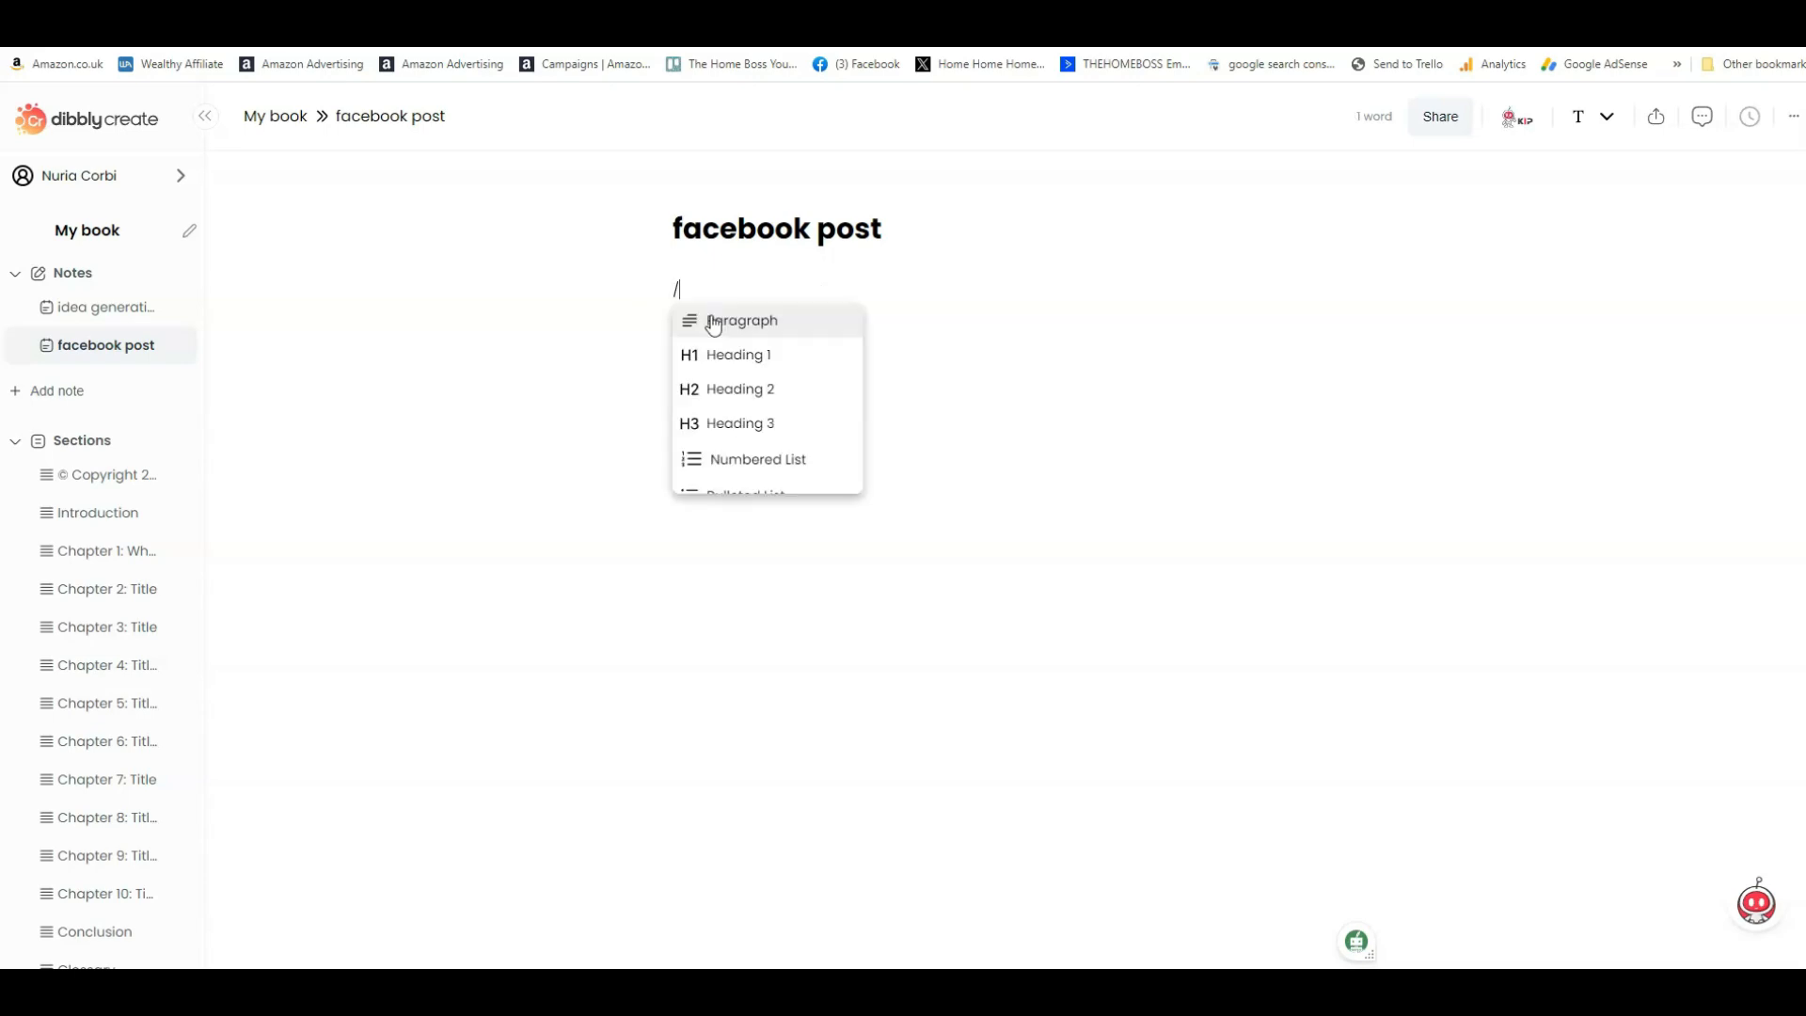
text(ki)
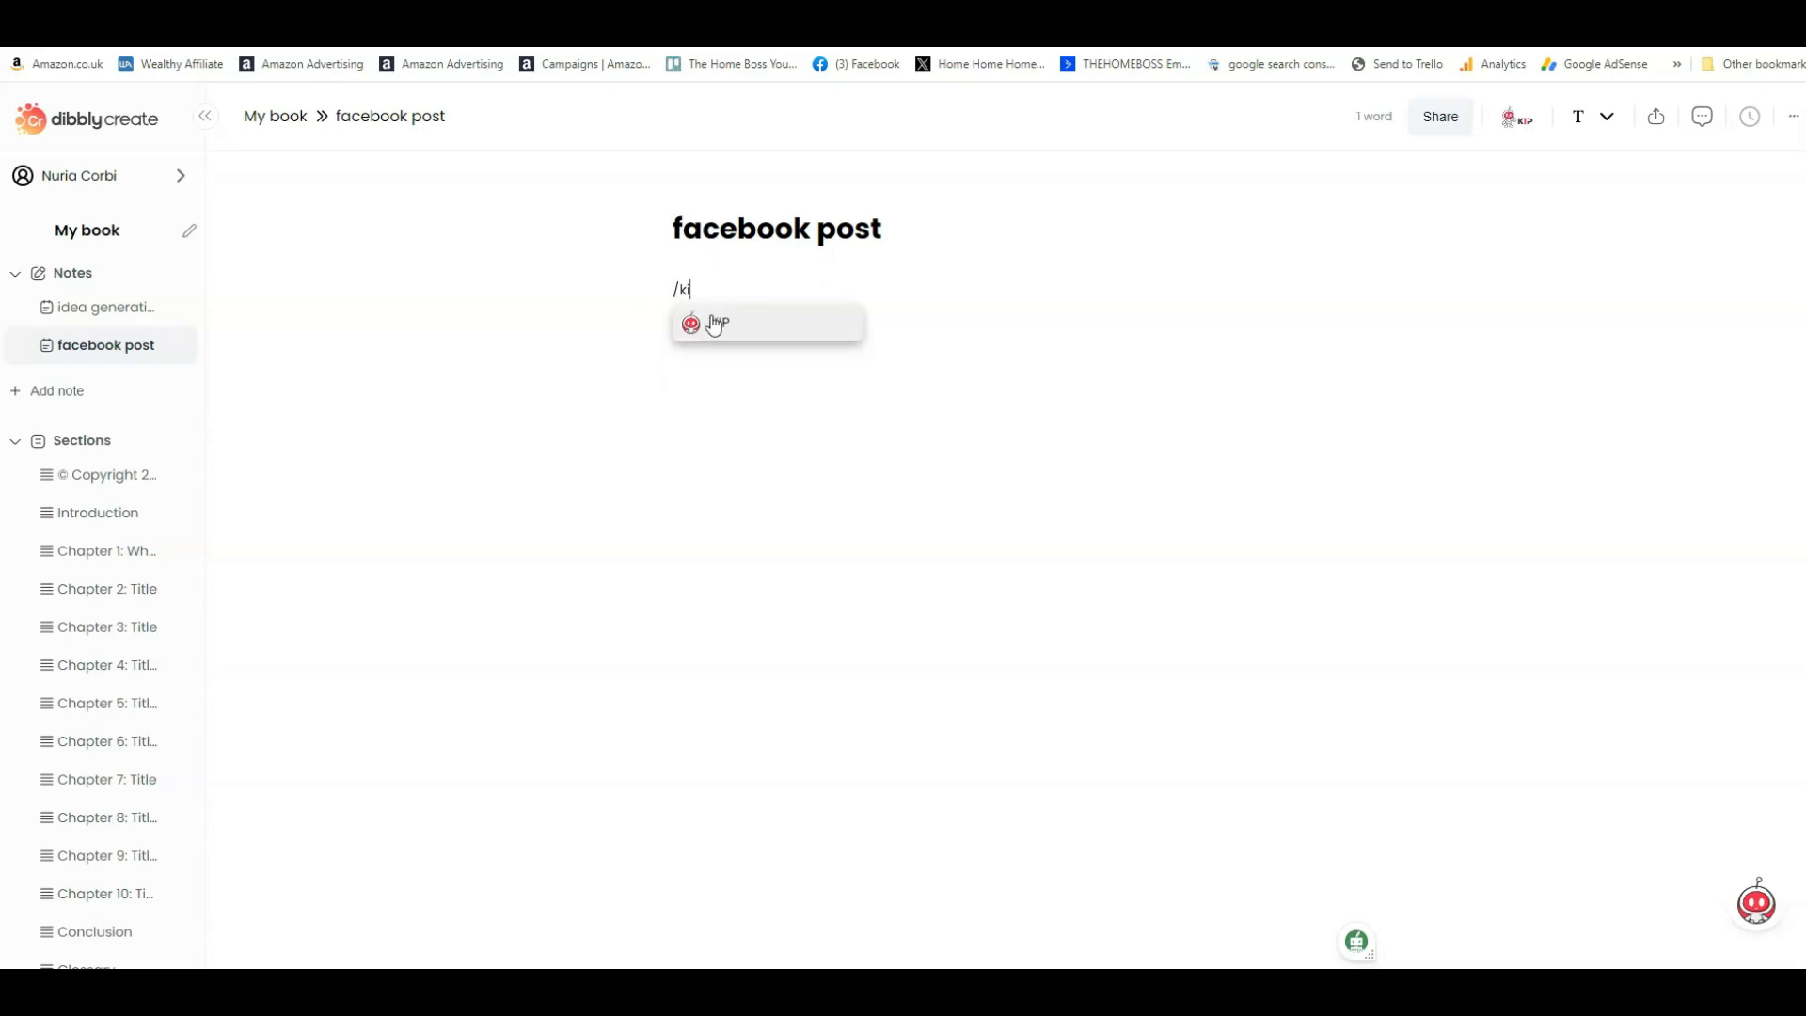
click(715, 324)
click(766, 355)
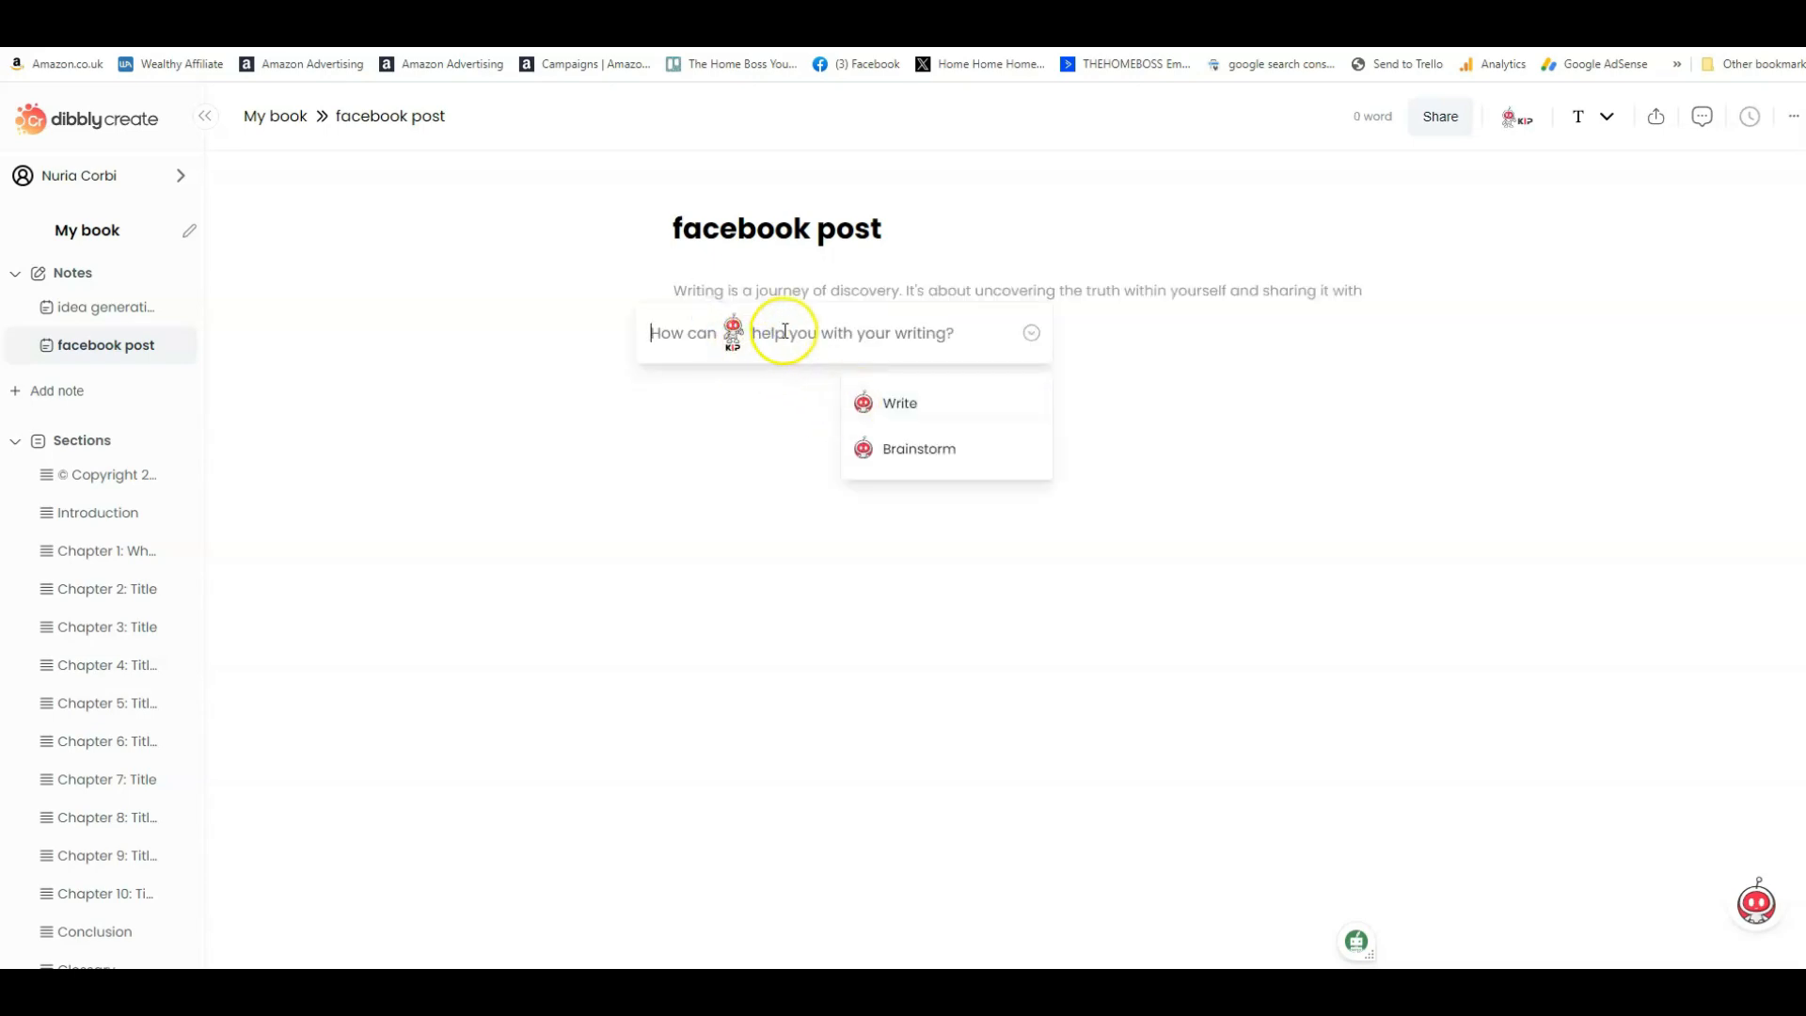
click(901, 405)
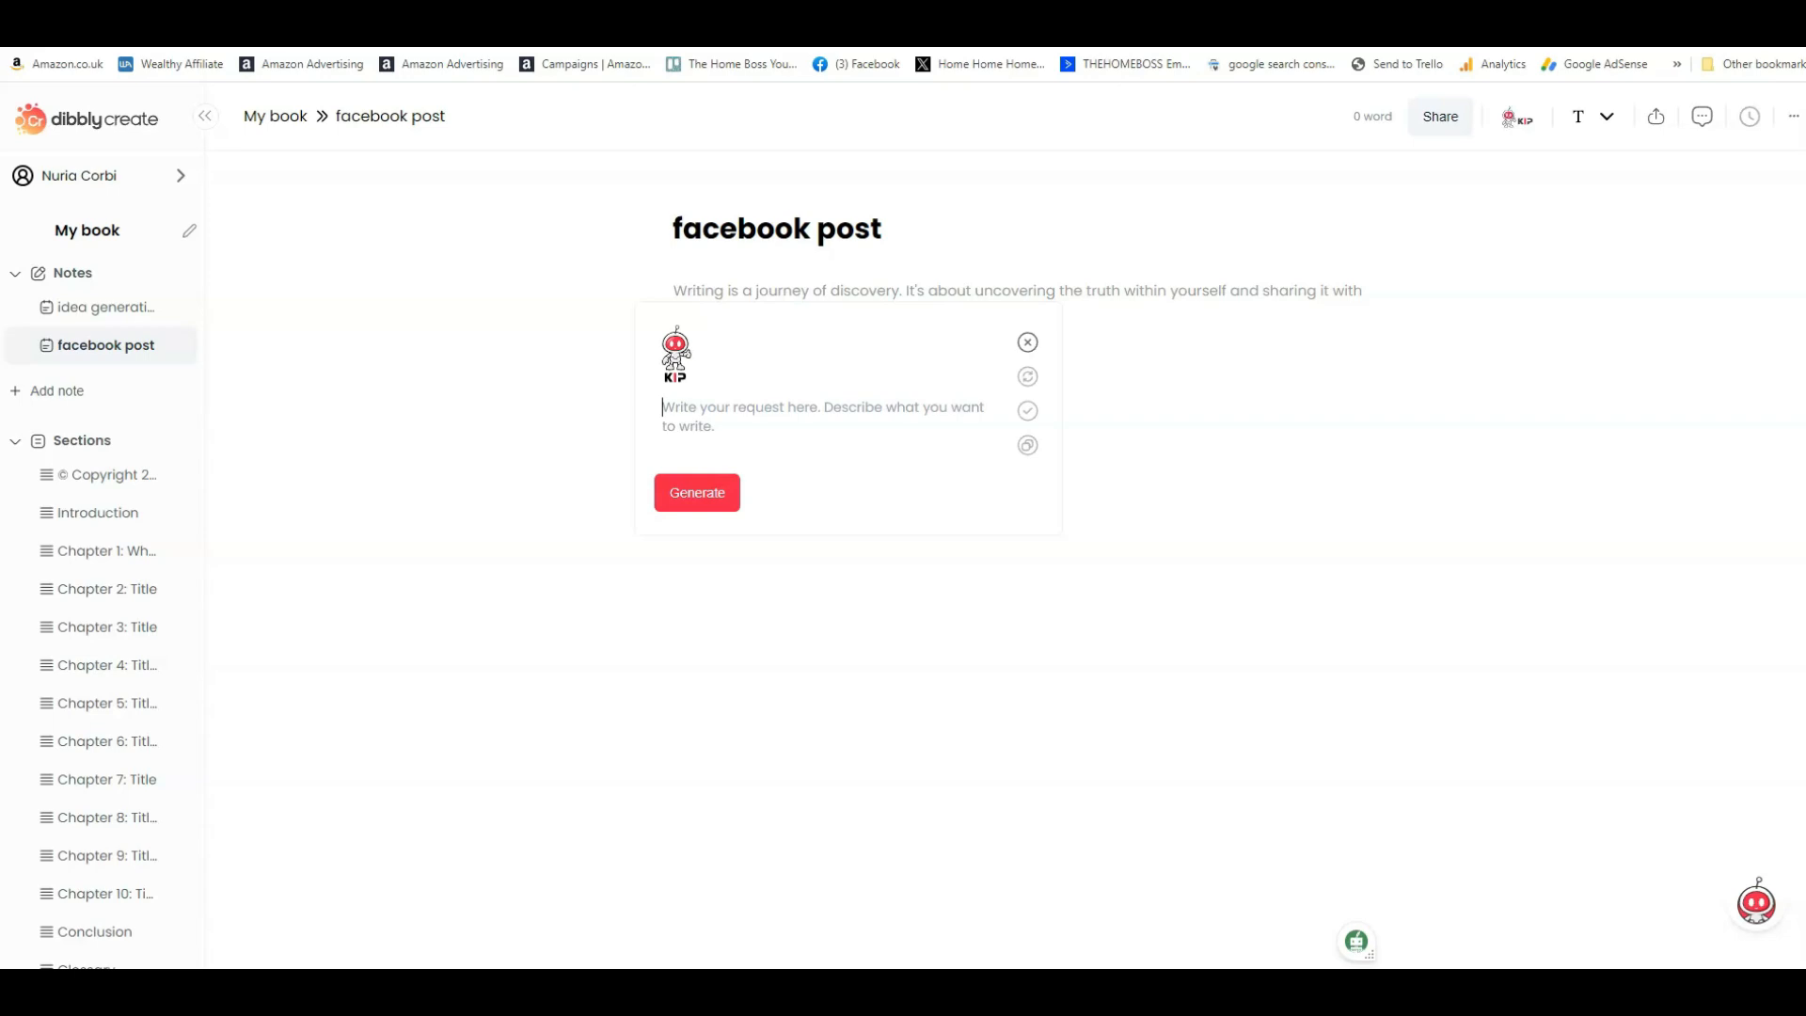
text(Can you write a facebook post announcing my new children)
text('s picture)
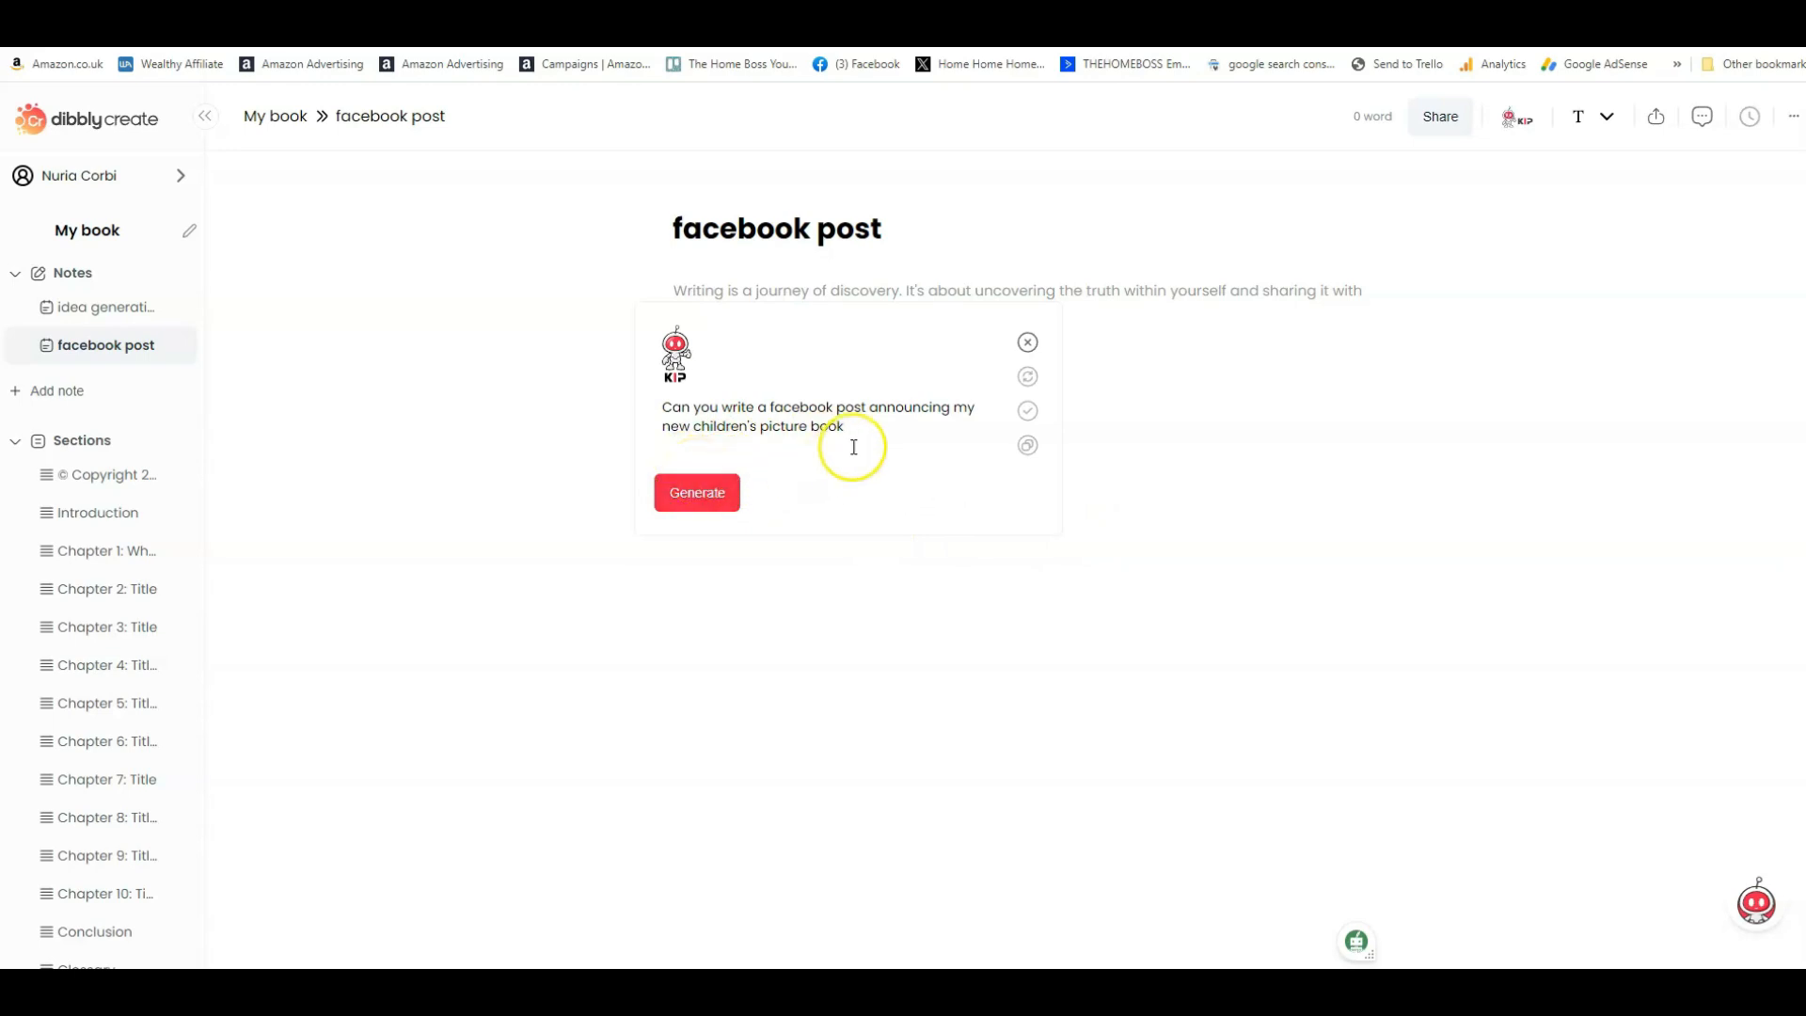
click(703, 495)
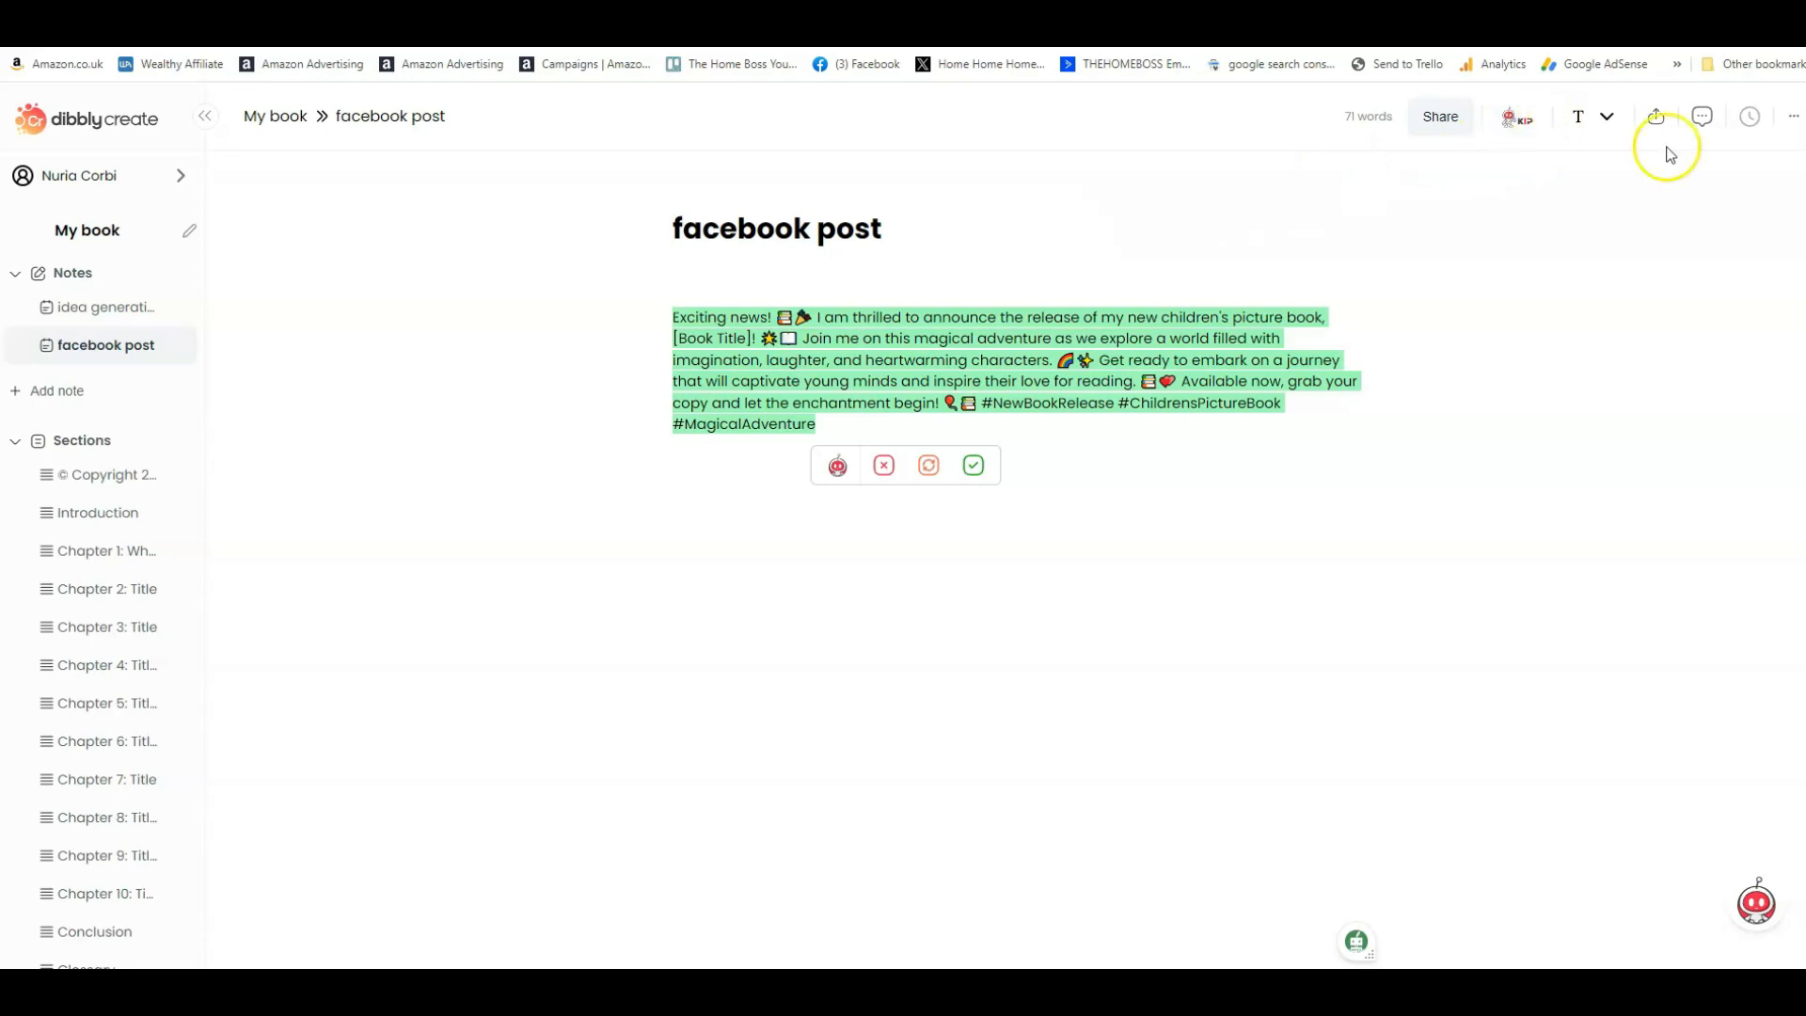
- Review the available KIP assistant tools, close the overview, and open the KIP chat
click(1510, 117)
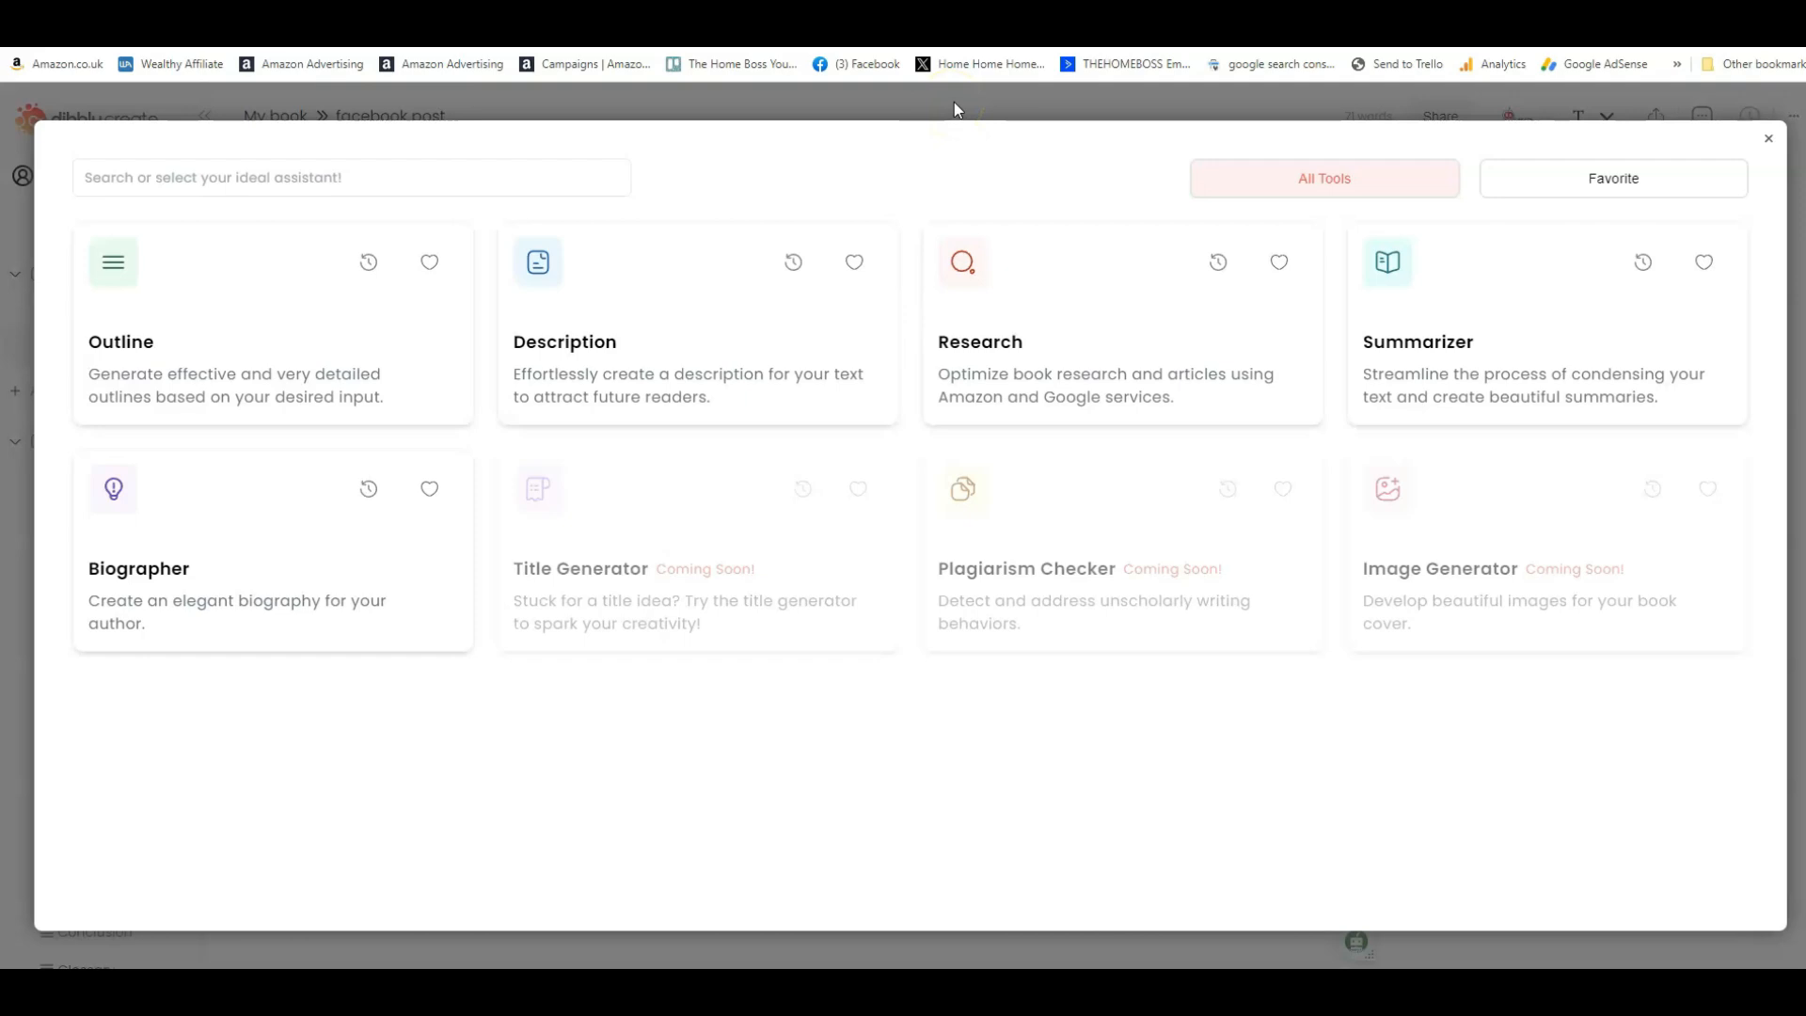
click(953, 102)
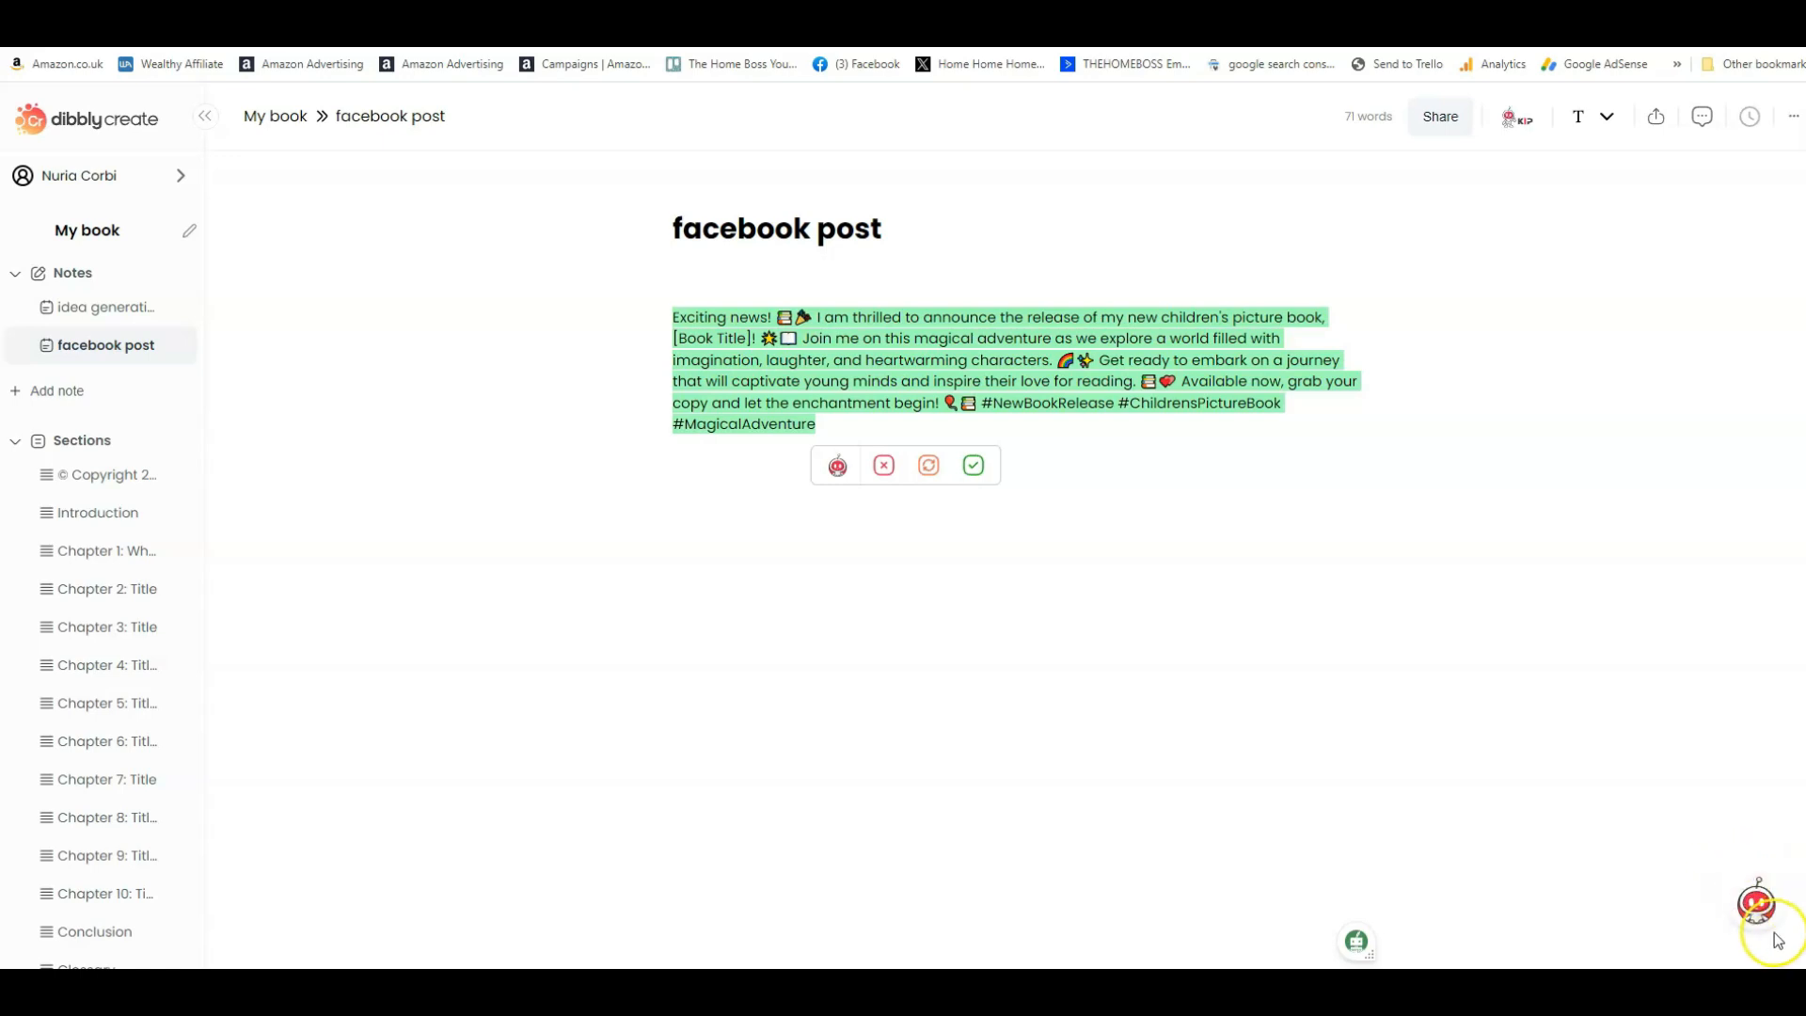
click(1746, 892)
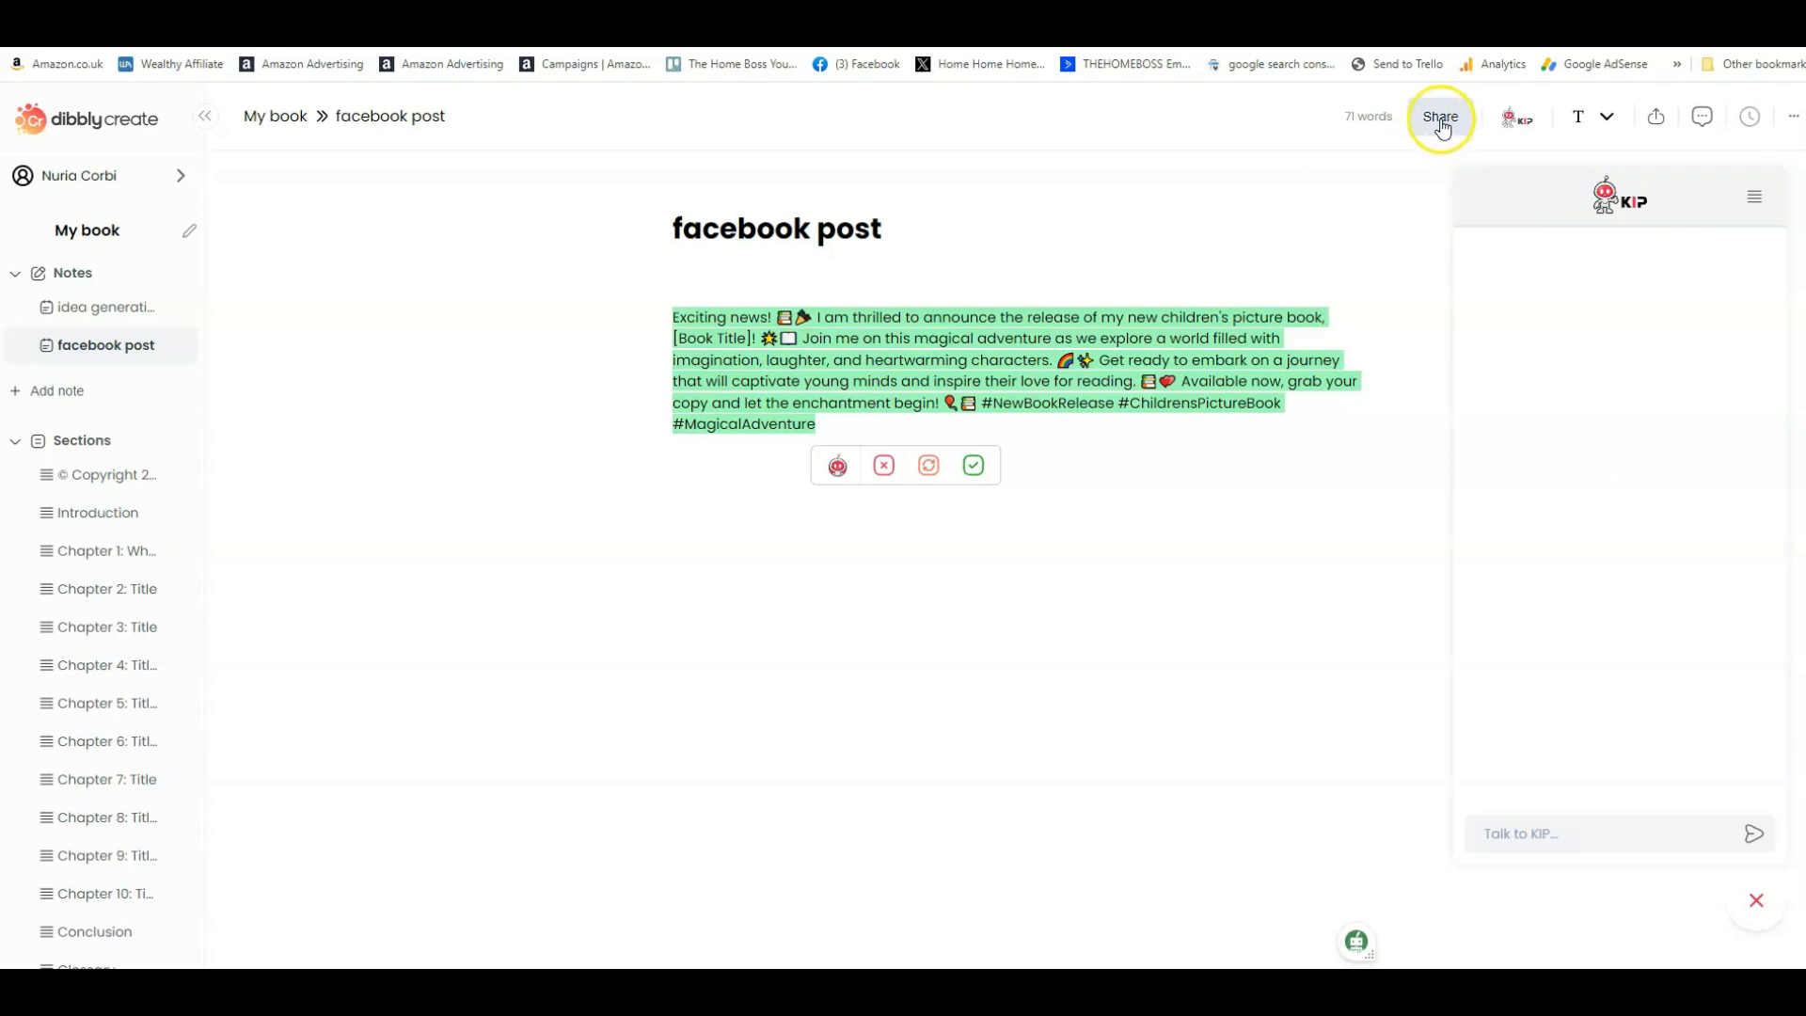
- View the project's sharing dialog with its permission levels for invitees and close it
click(1440, 118)
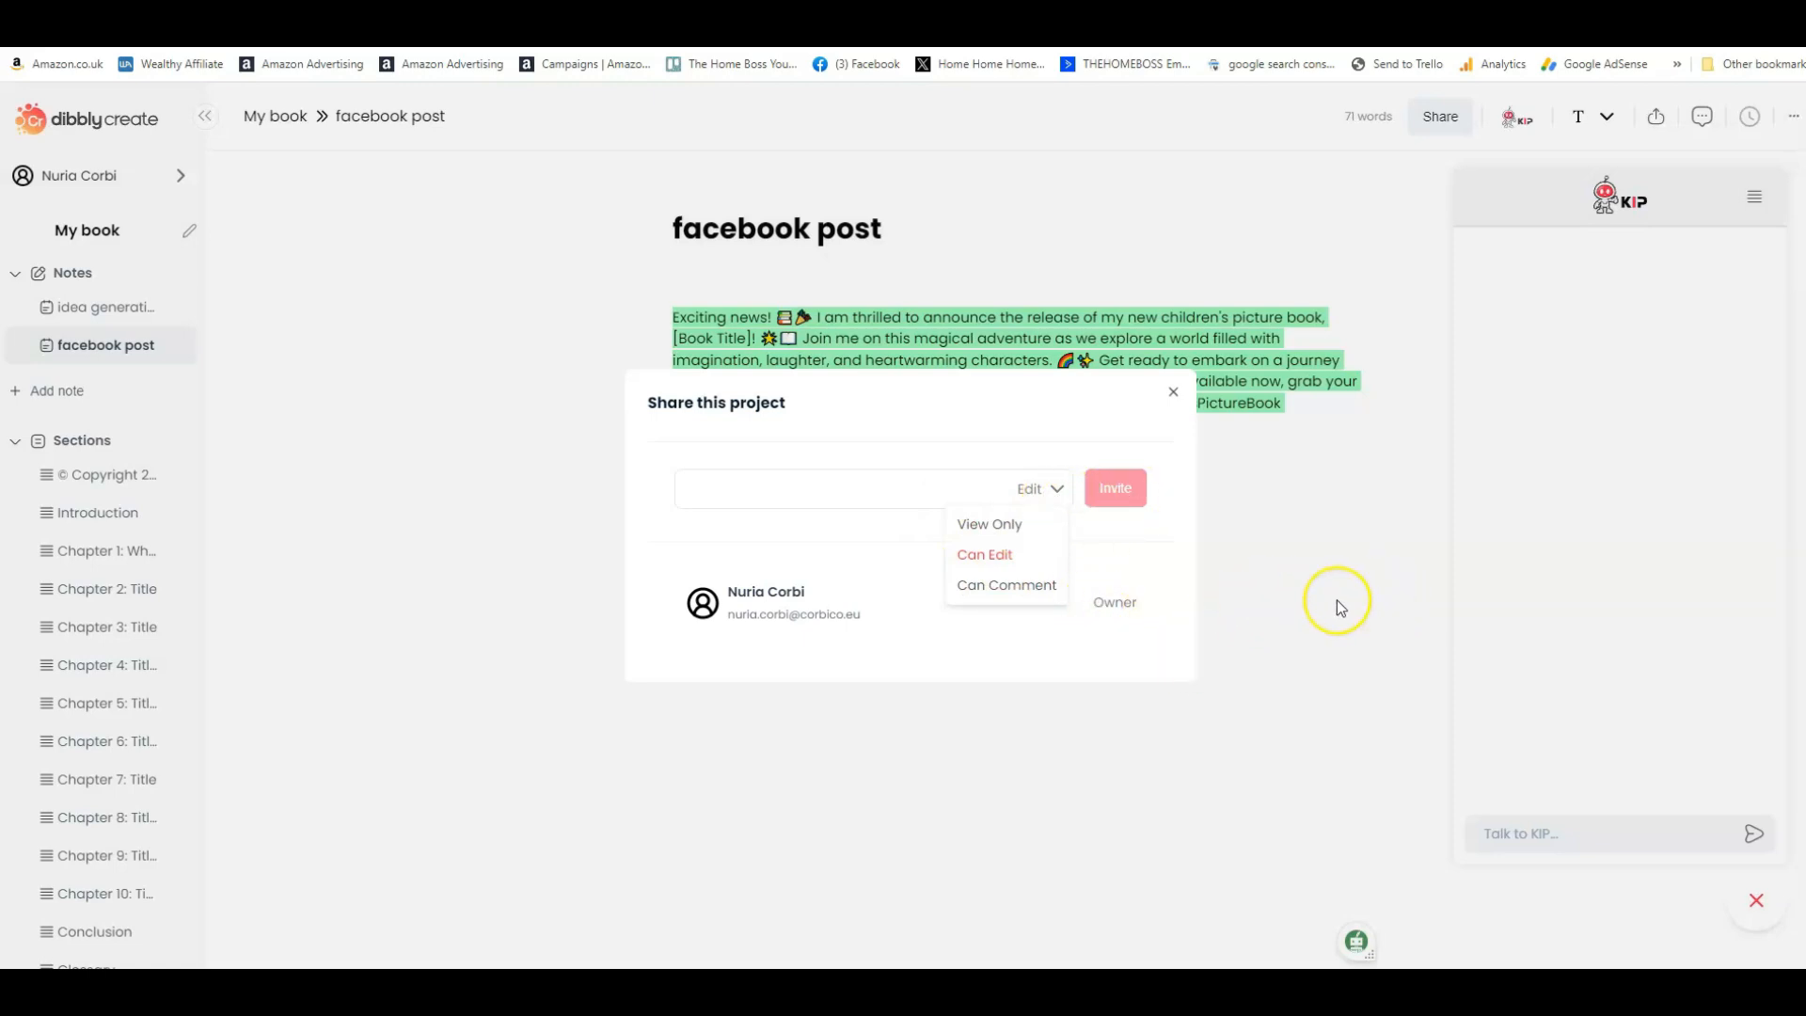
click(1172, 393)
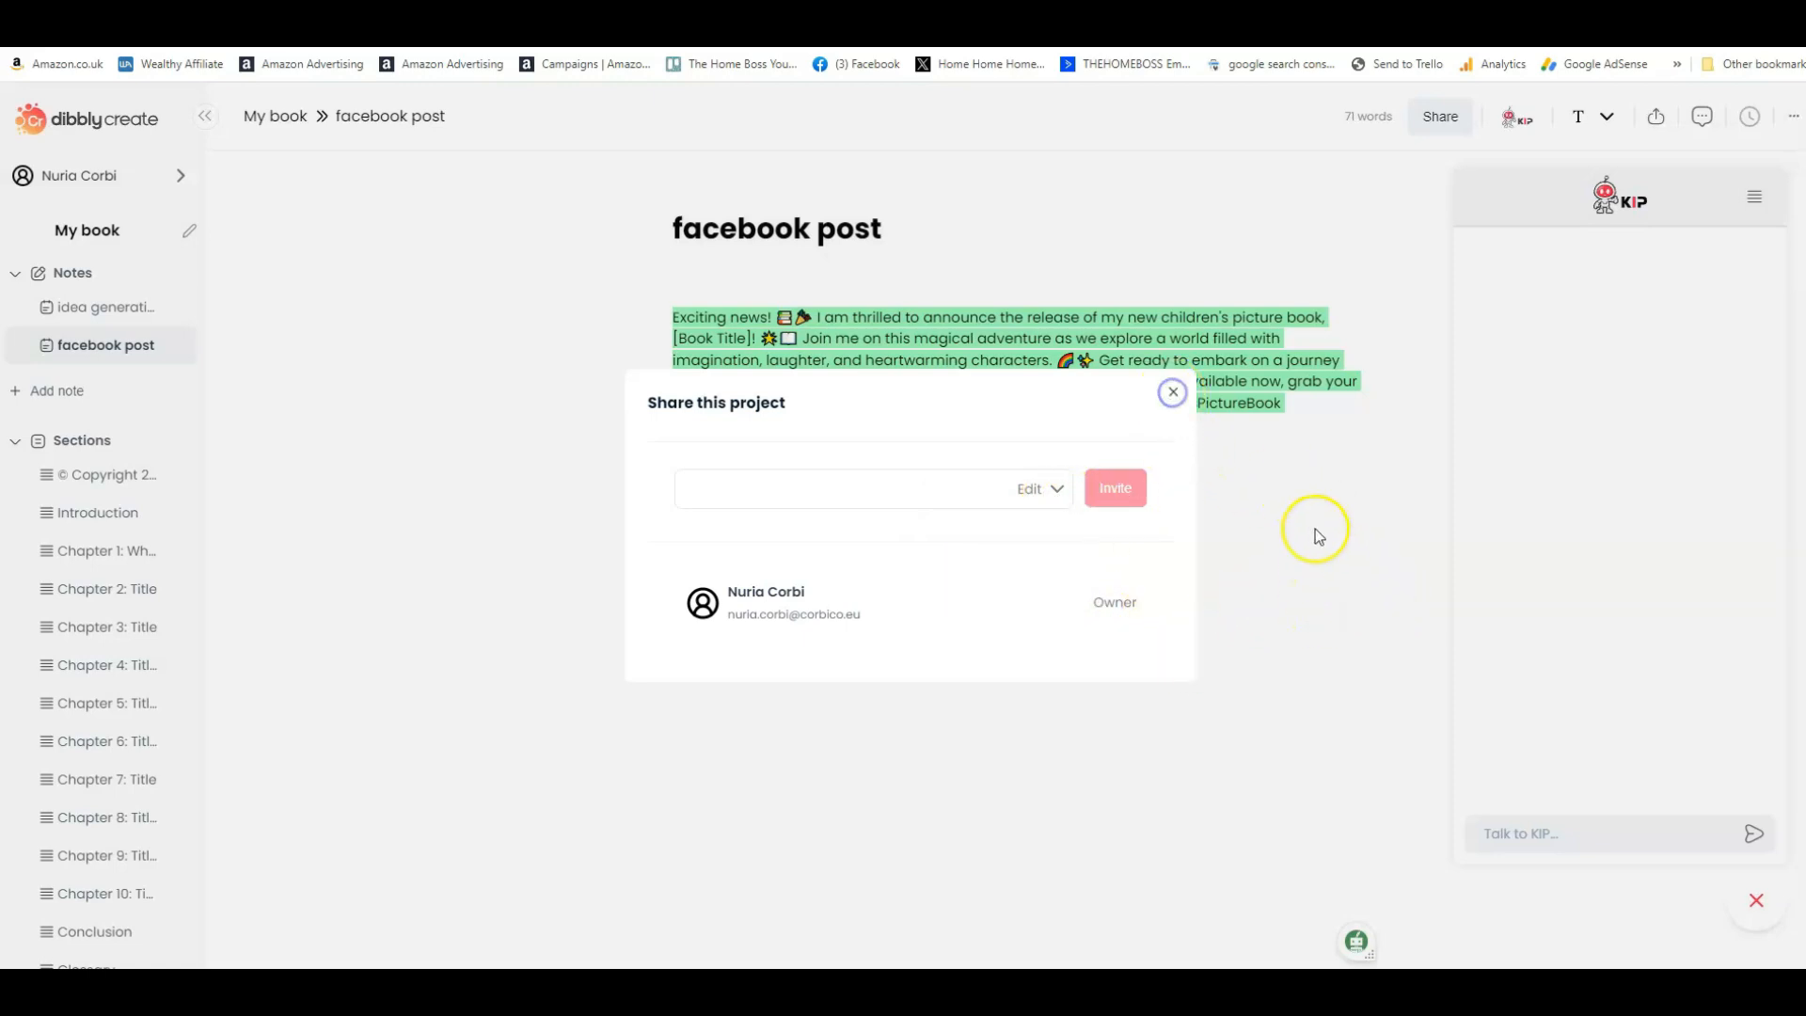
click(1172, 392)
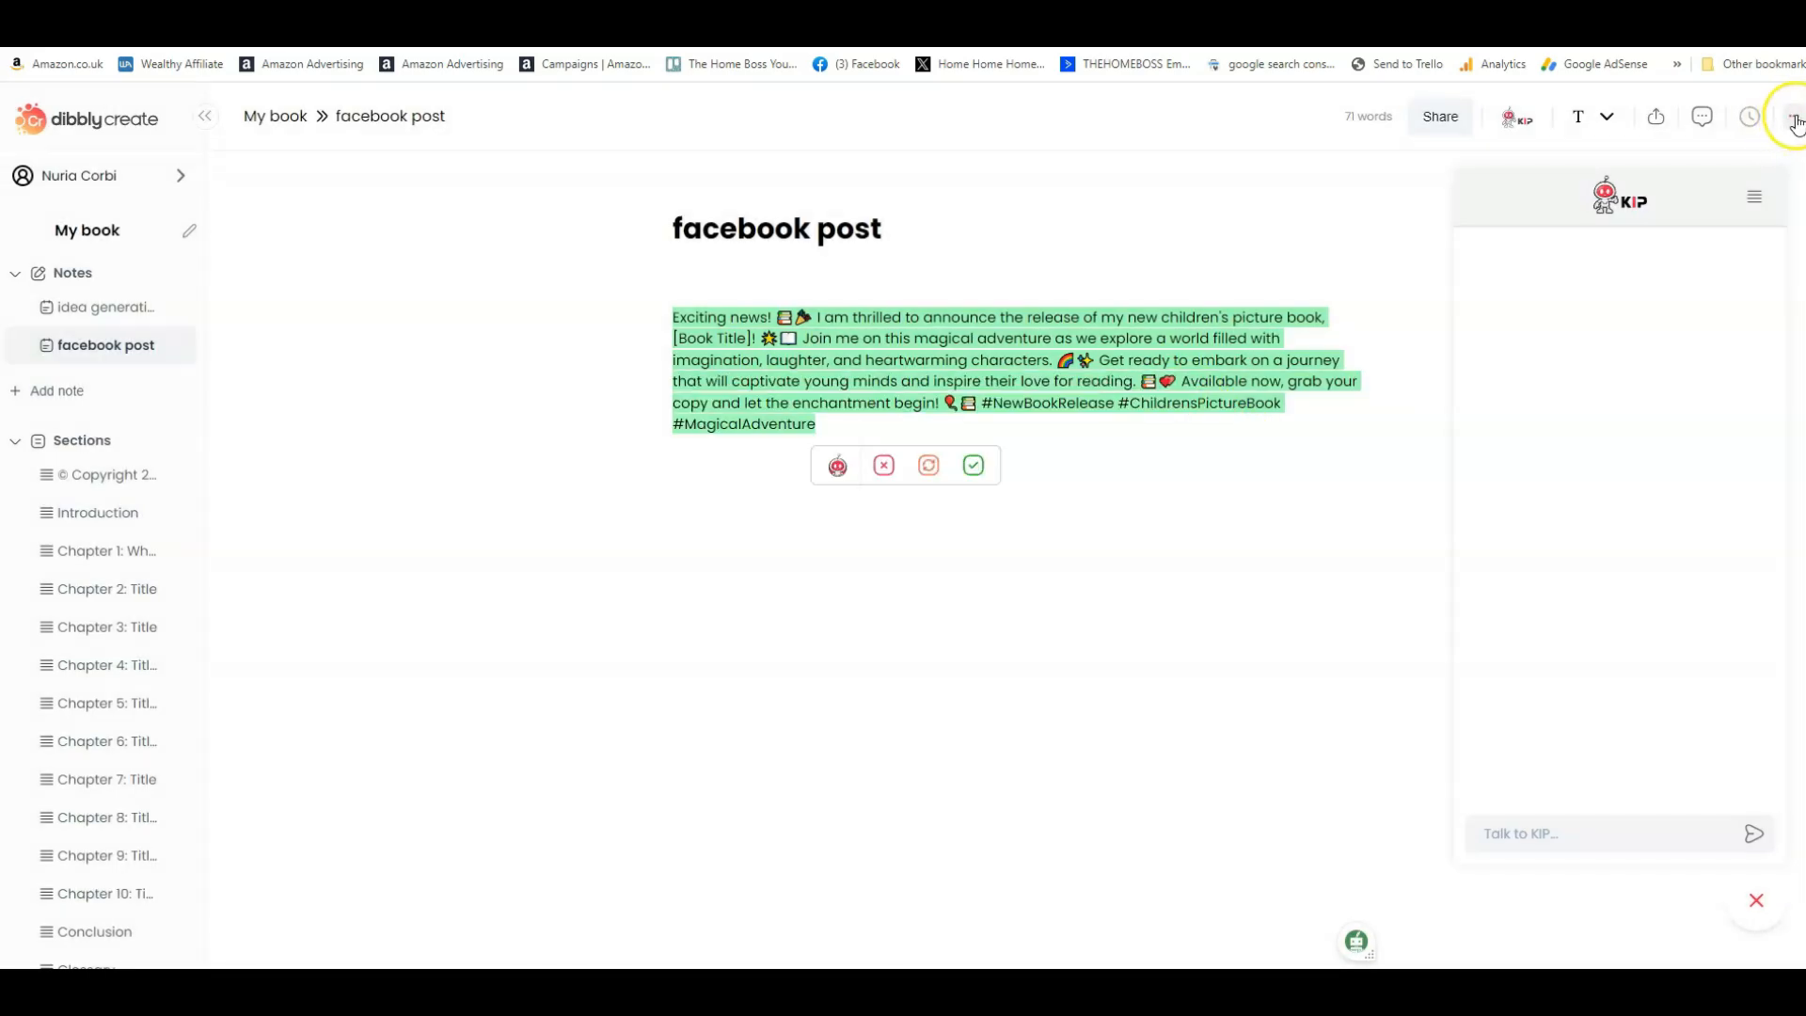
- Disable KIP in the project settings
click(1794, 117)
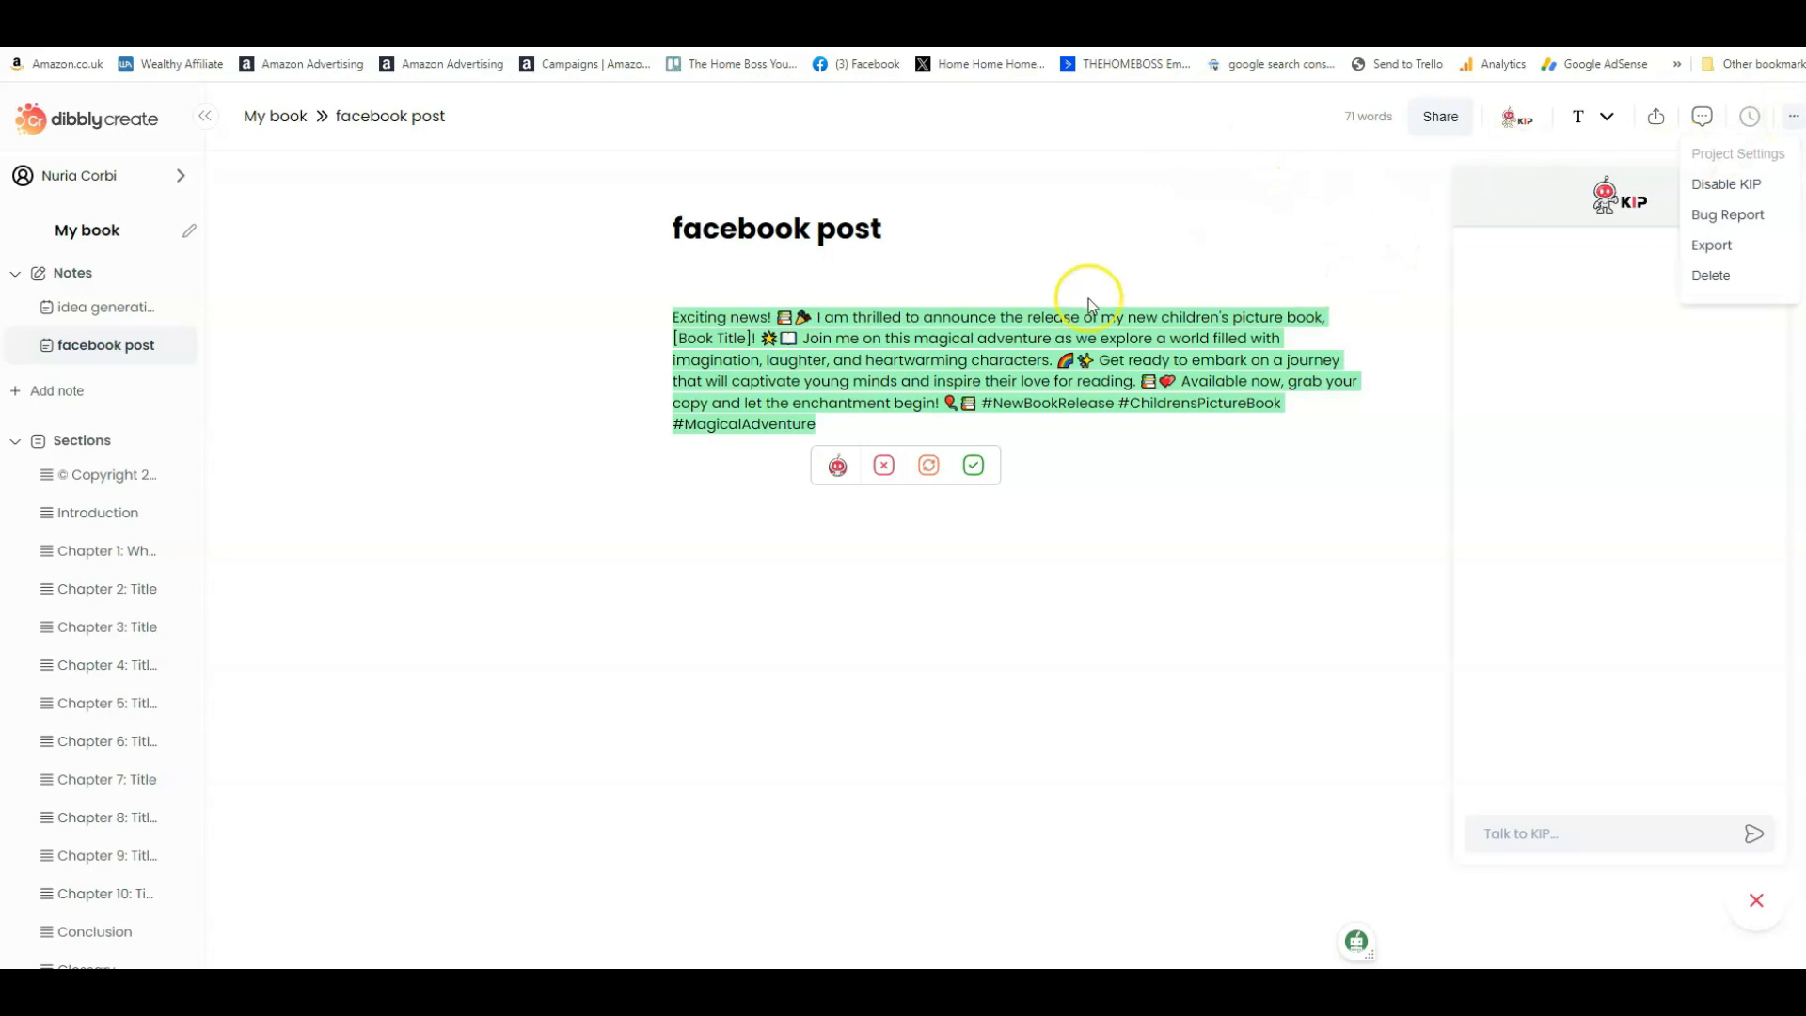
click(1753, 187)
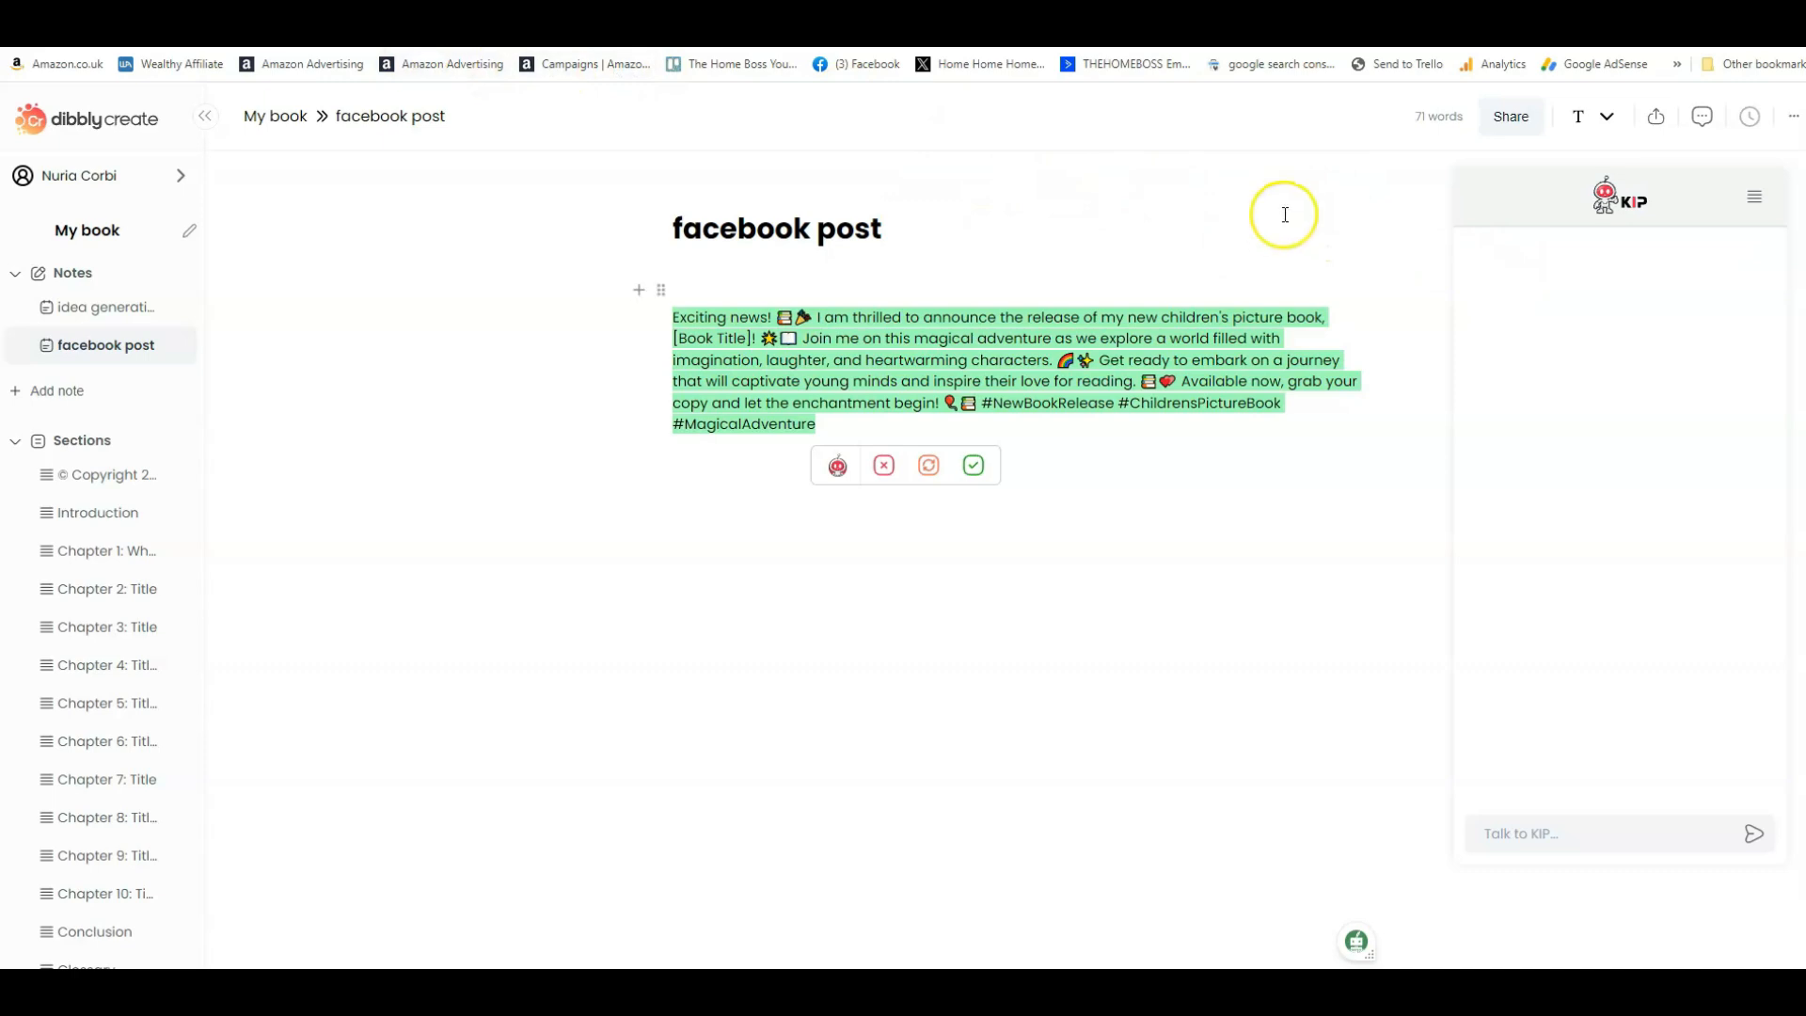
click(1794, 115)
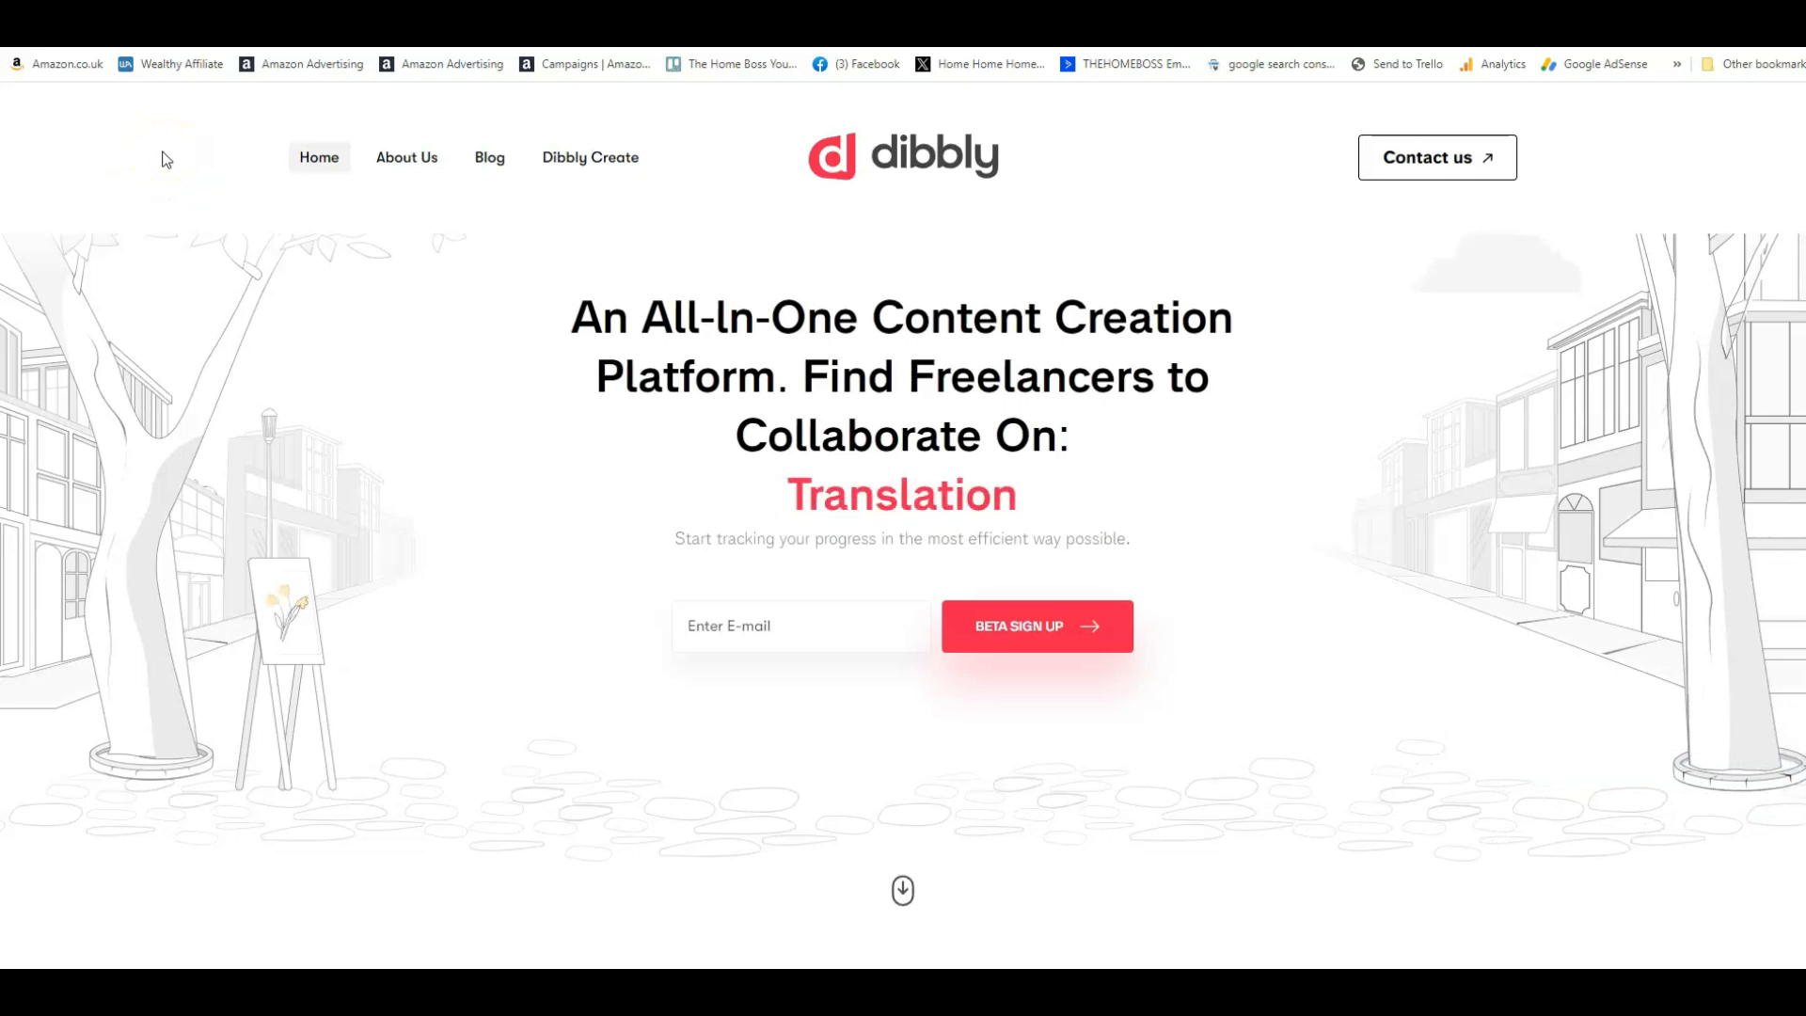
- Open the blog on the Dibbly website and browse its articles down to the newsletter section
click(490, 160)
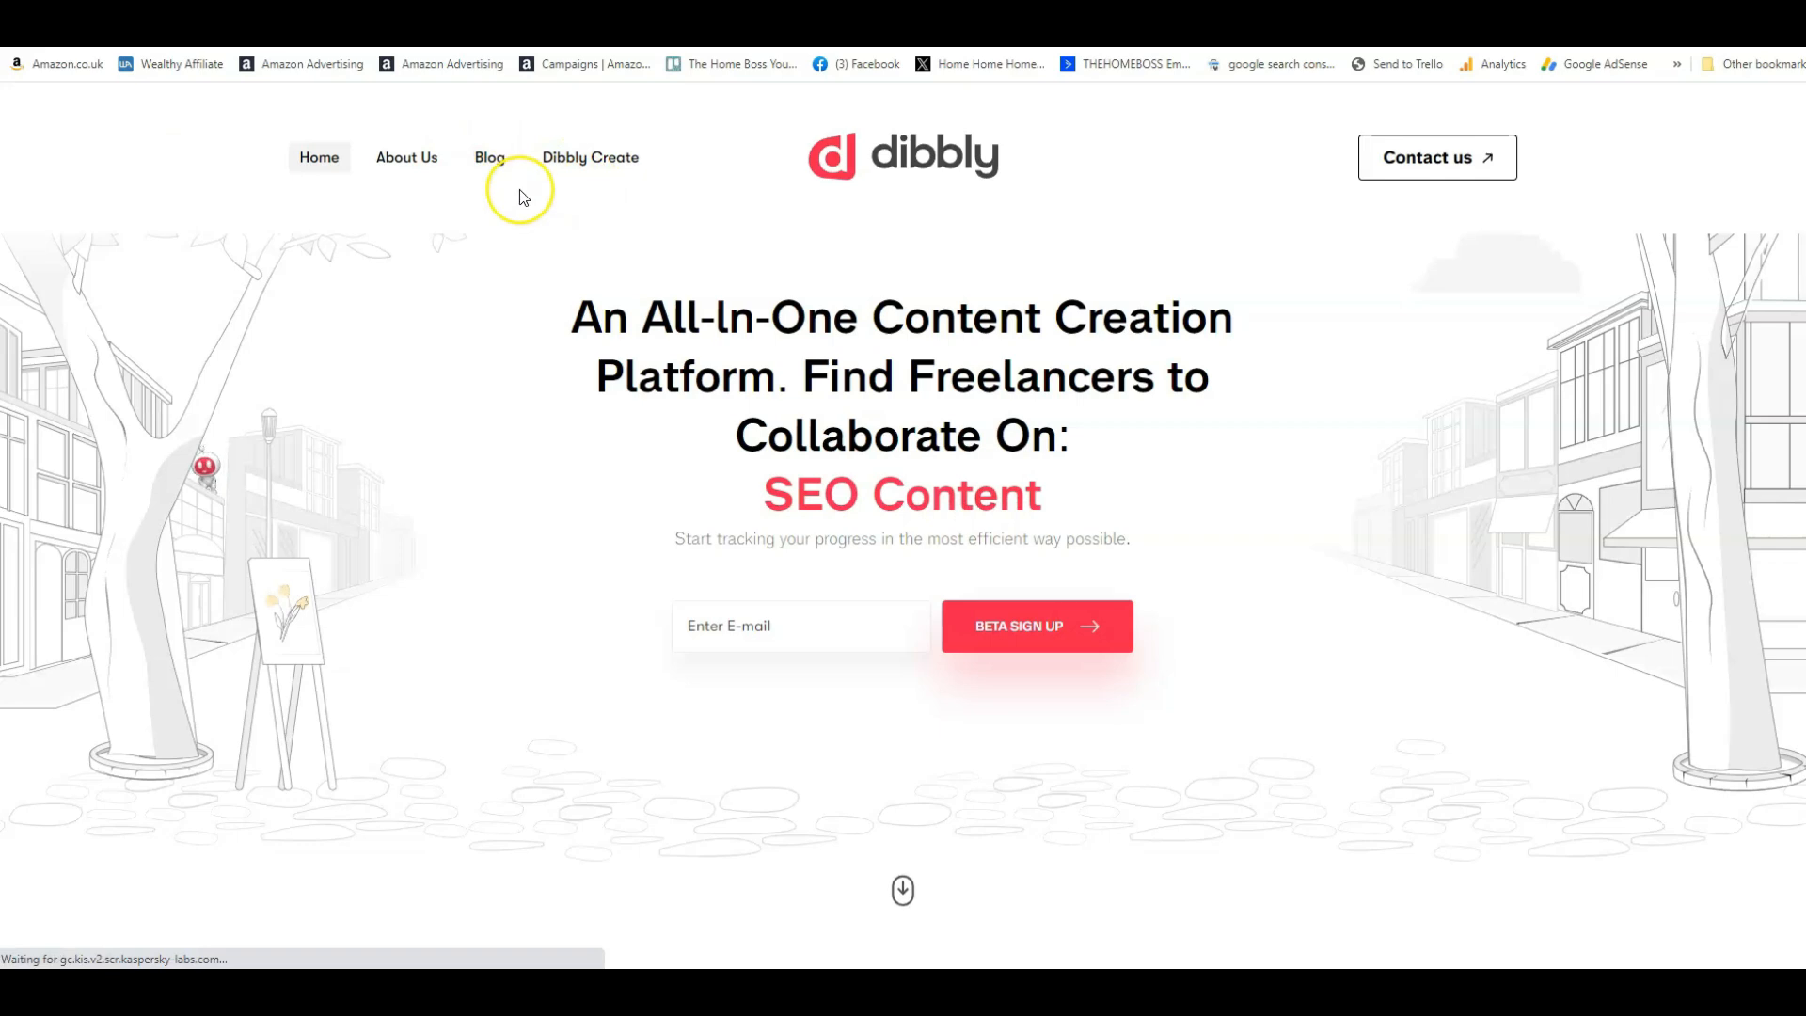
scroll(1149, 475, down, 12)
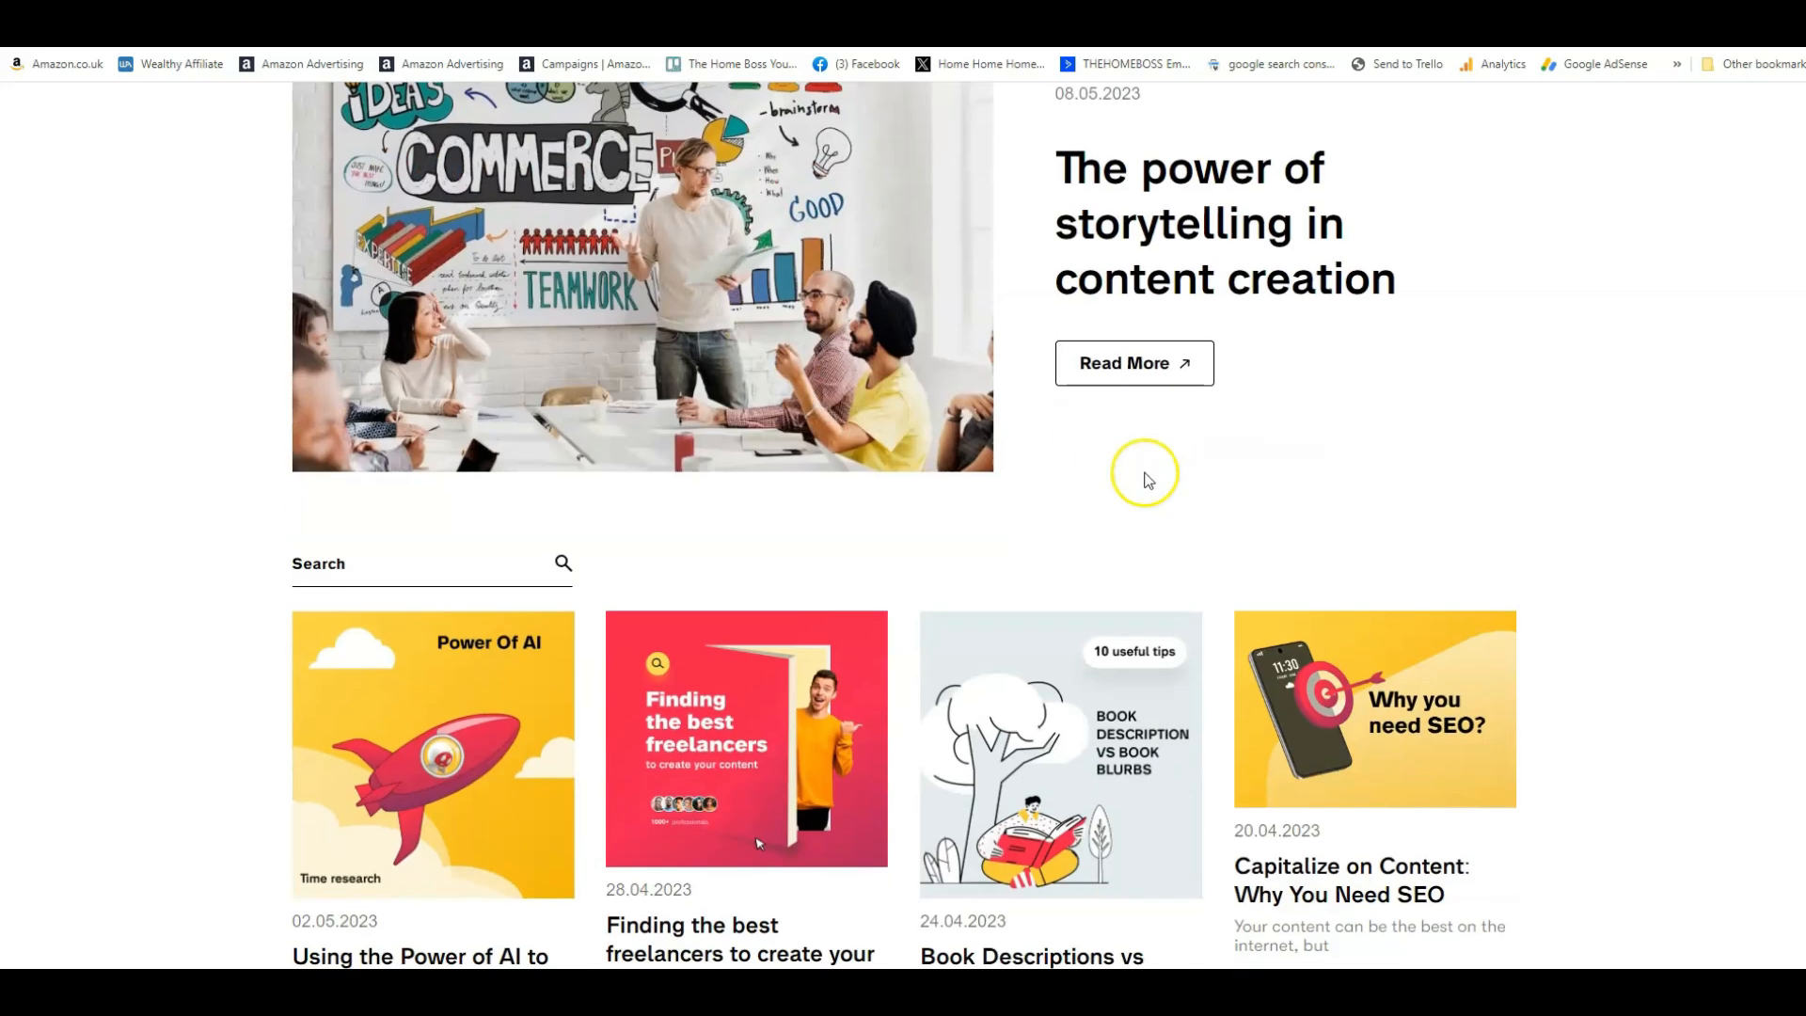
scroll(1148, 480, down, 7)
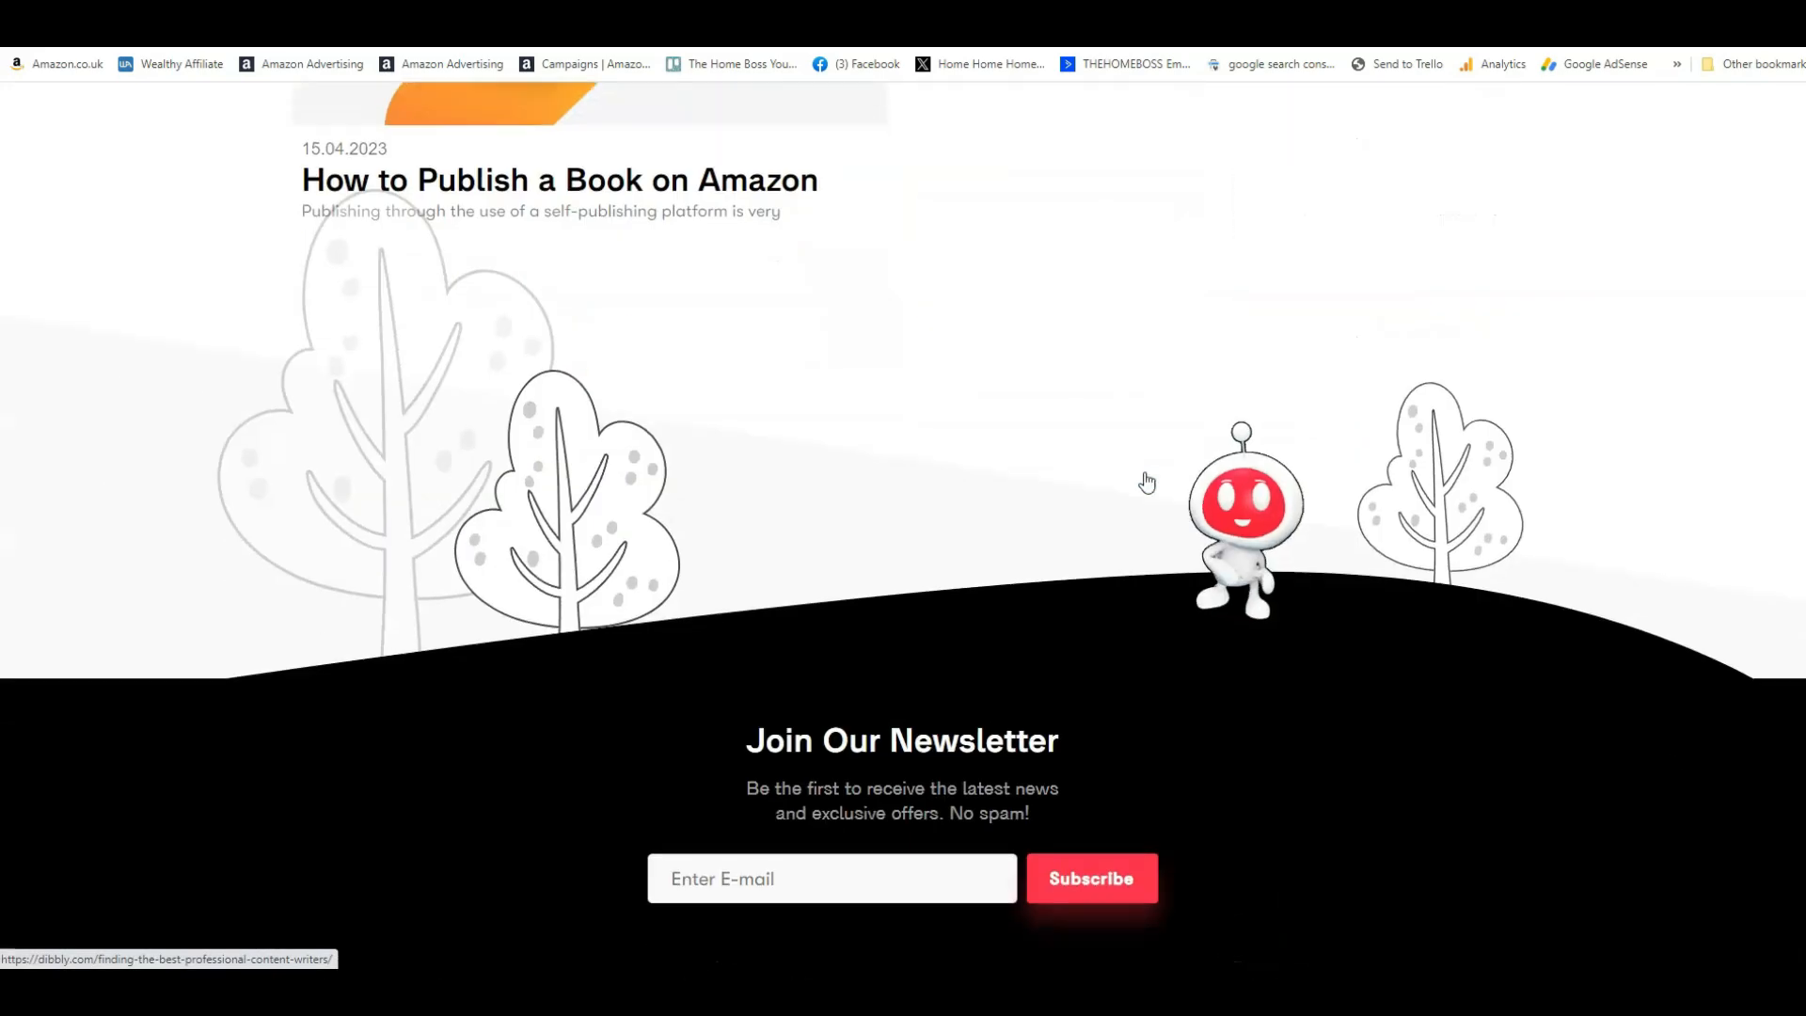
scroll(1148, 480, up, 7)
scroll(1149, 479, up, 15)
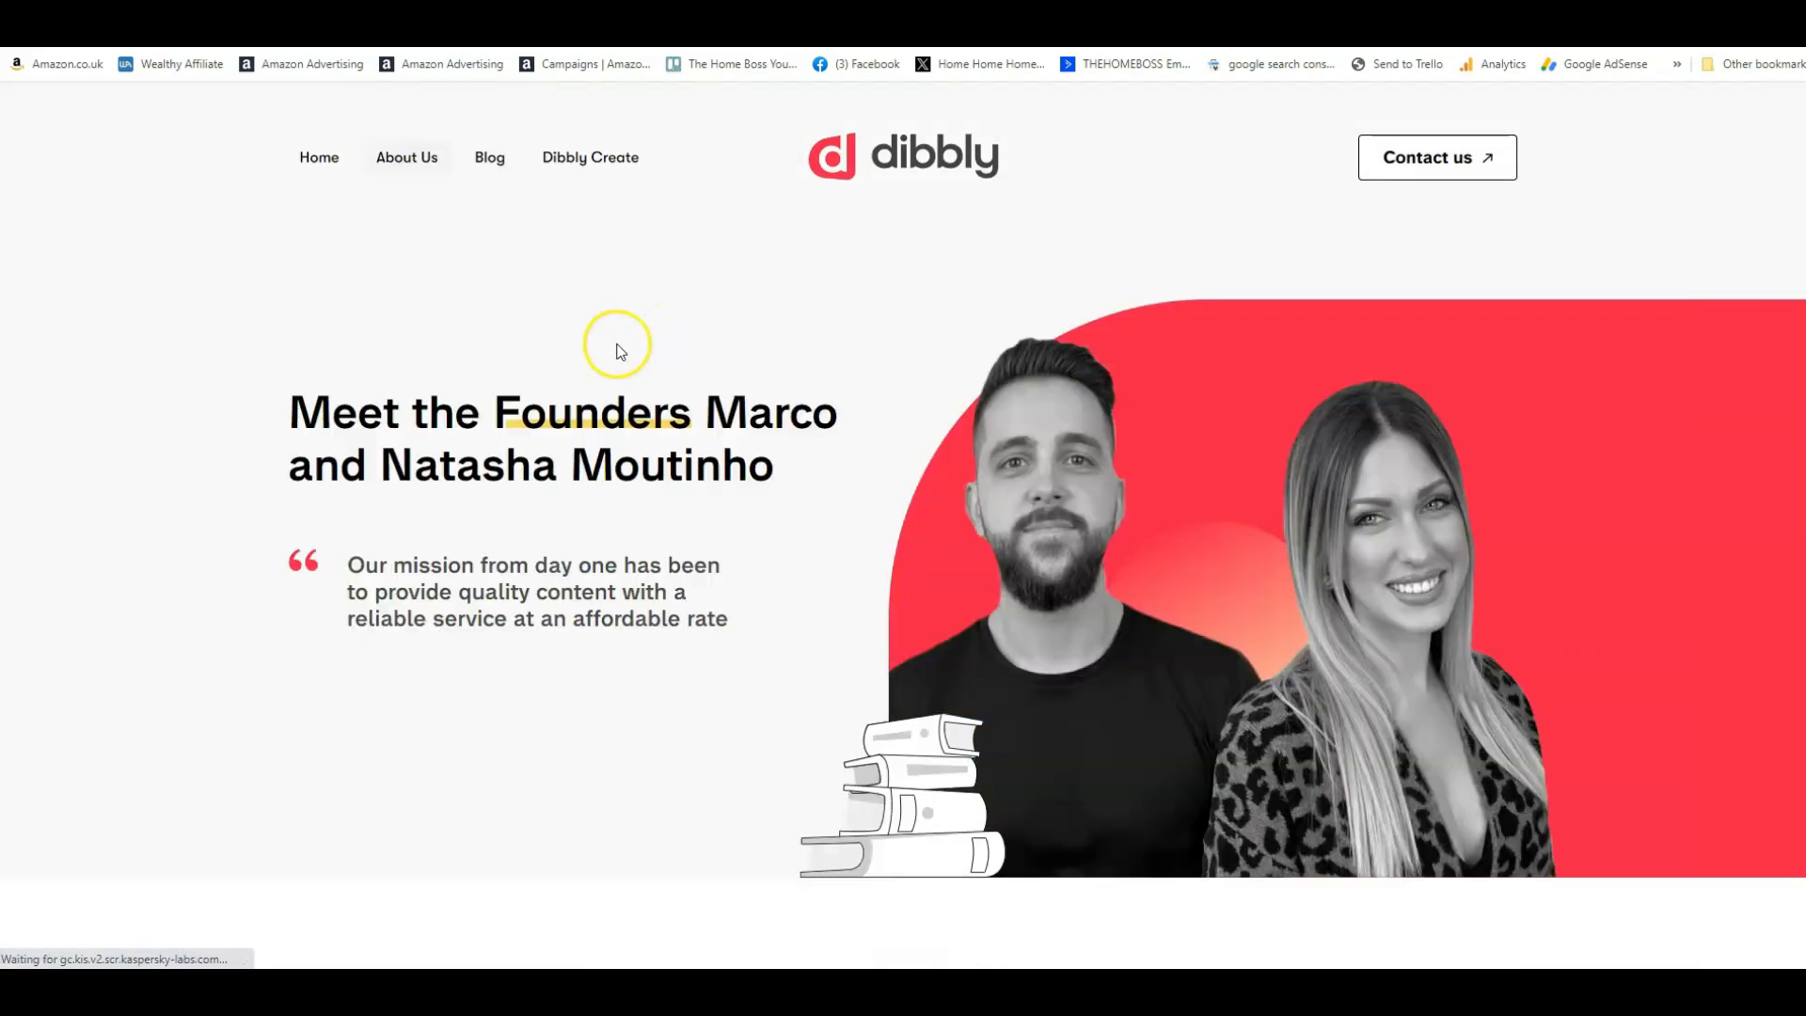
- Read the About Us page, covering the founders, the company vision and the Our Story timeline
scroll(649, 348, down, 6)
scroll(621, 352, down, 3)
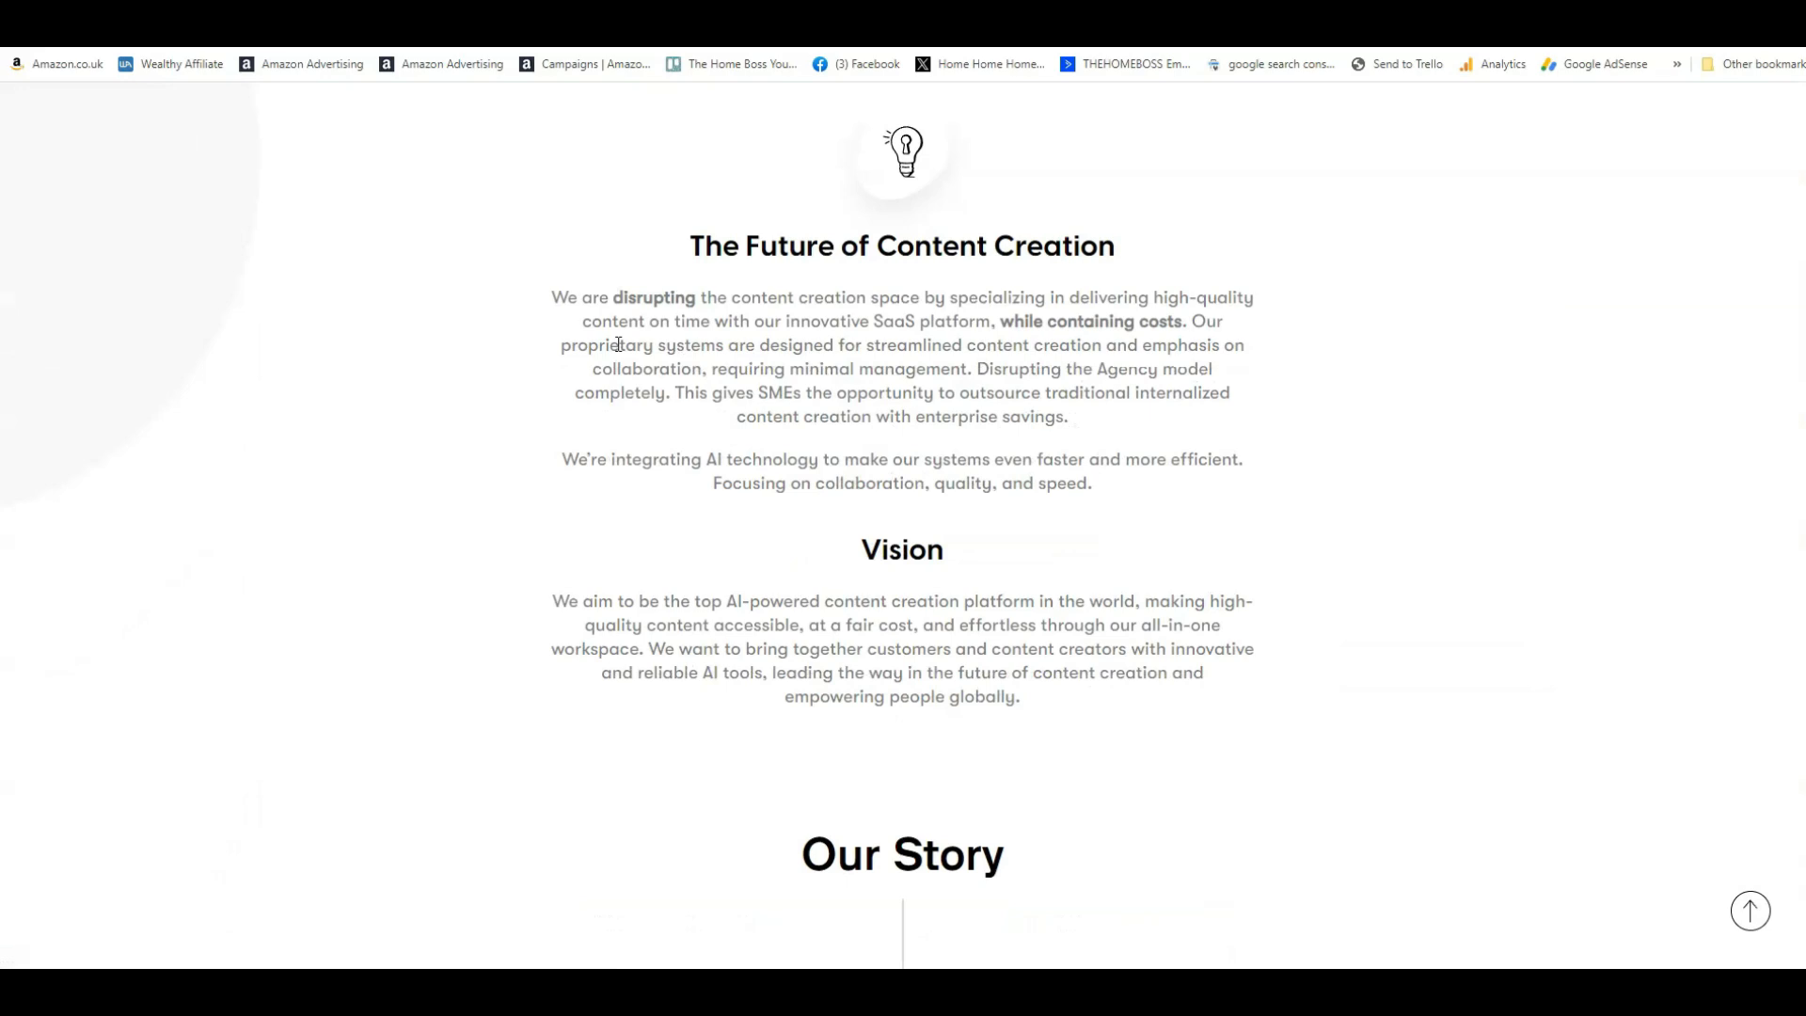
scroll(620, 352, down, 6)
scroll(621, 352, down, 4)
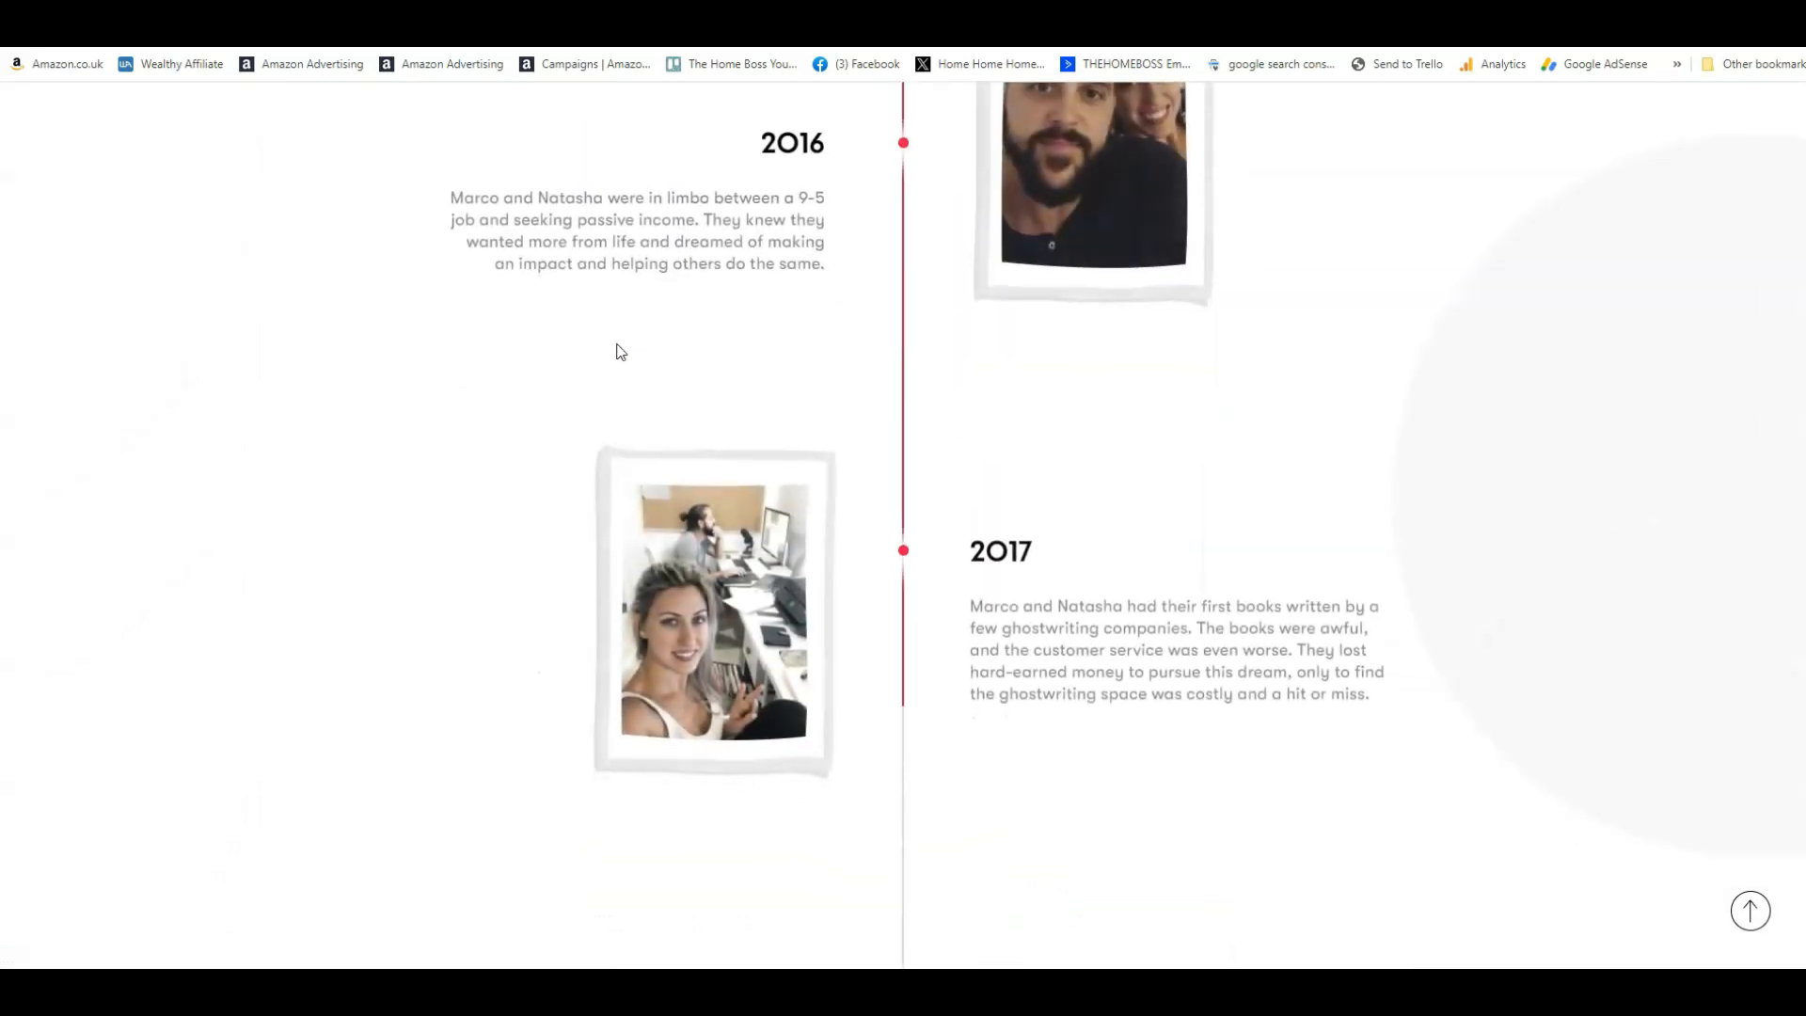
scroll(621, 352, up, 12)
scroll(621, 352, up, 7)
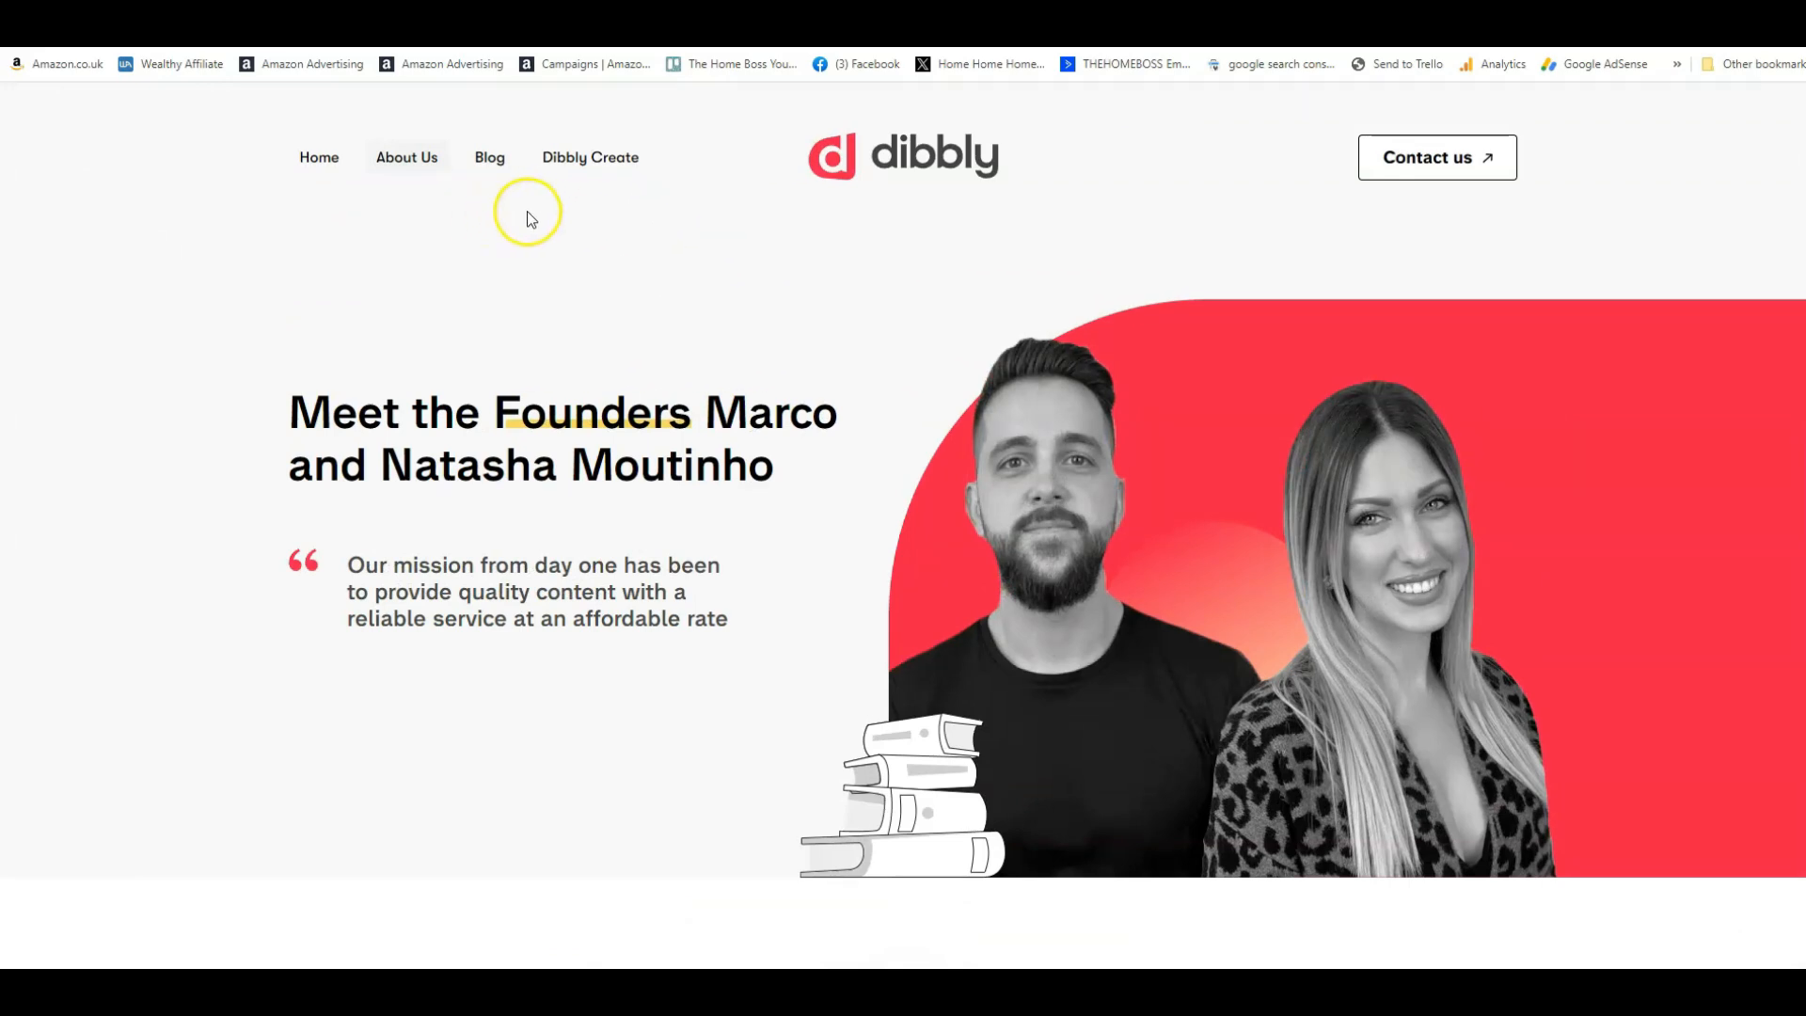
- Return to the Dibbly home page and look through its sections down to the footer links
click(319, 160)
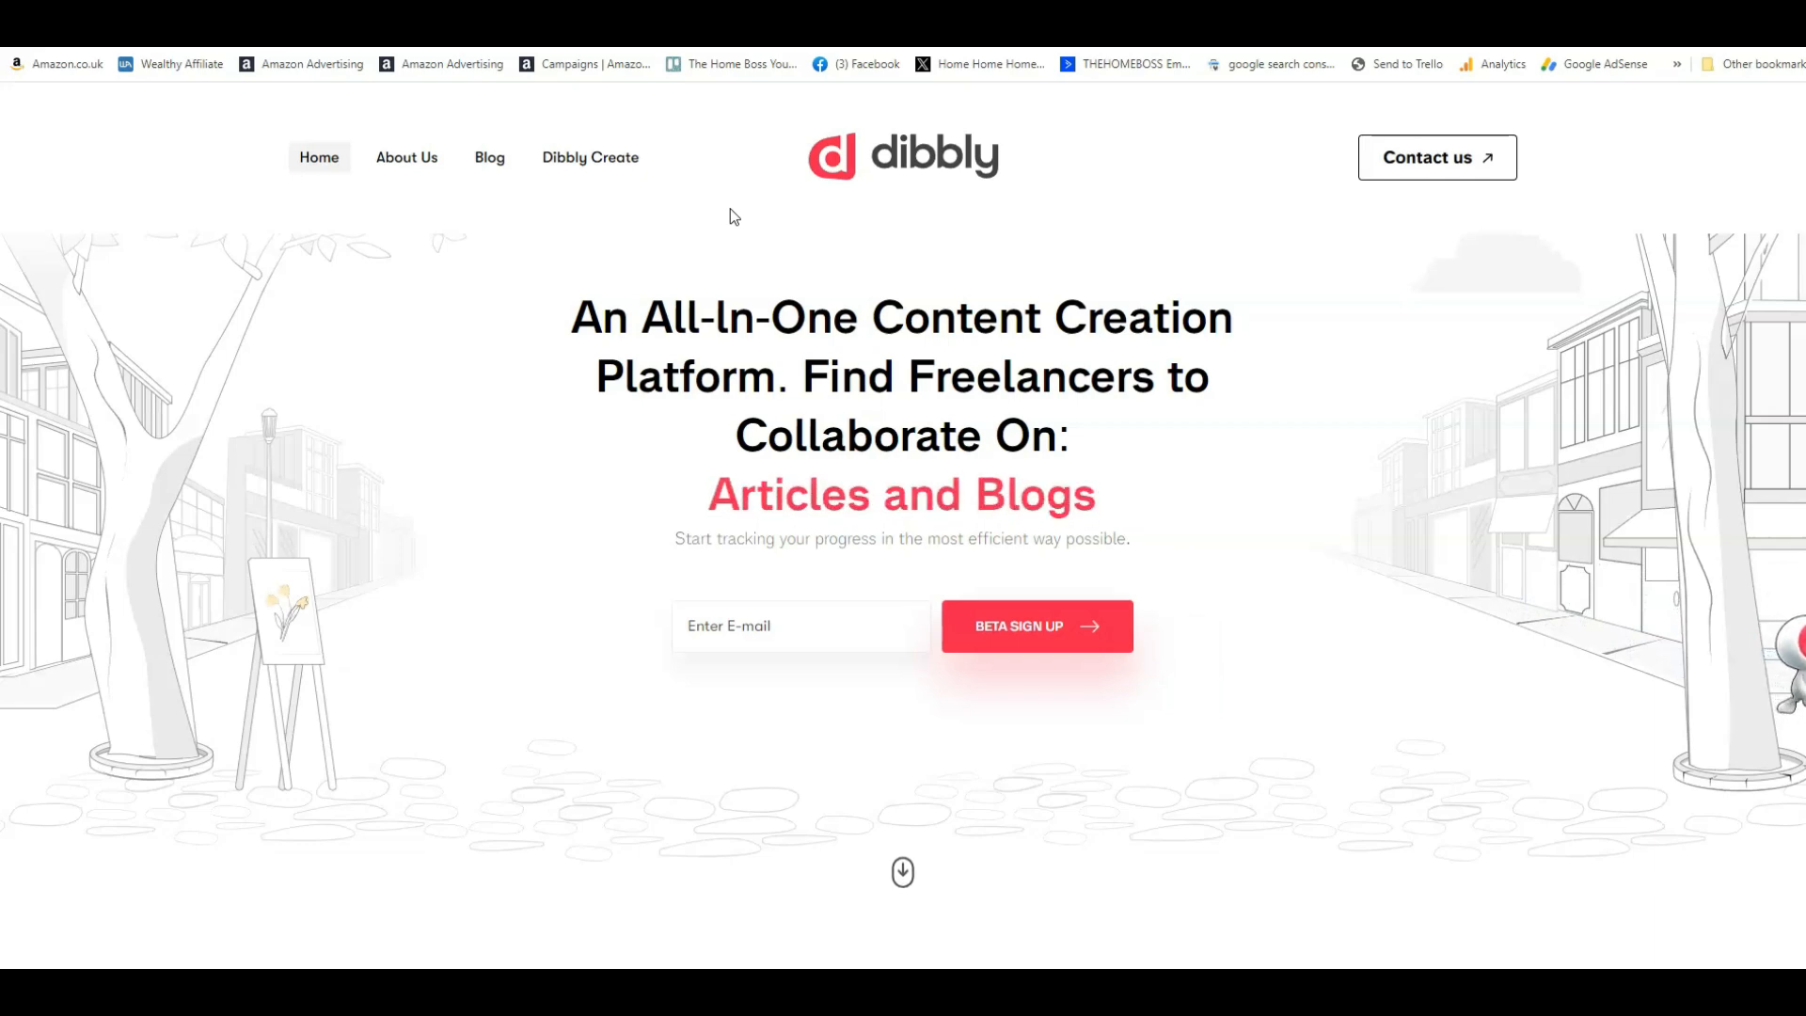
scroll(1108, 201, down, 8)
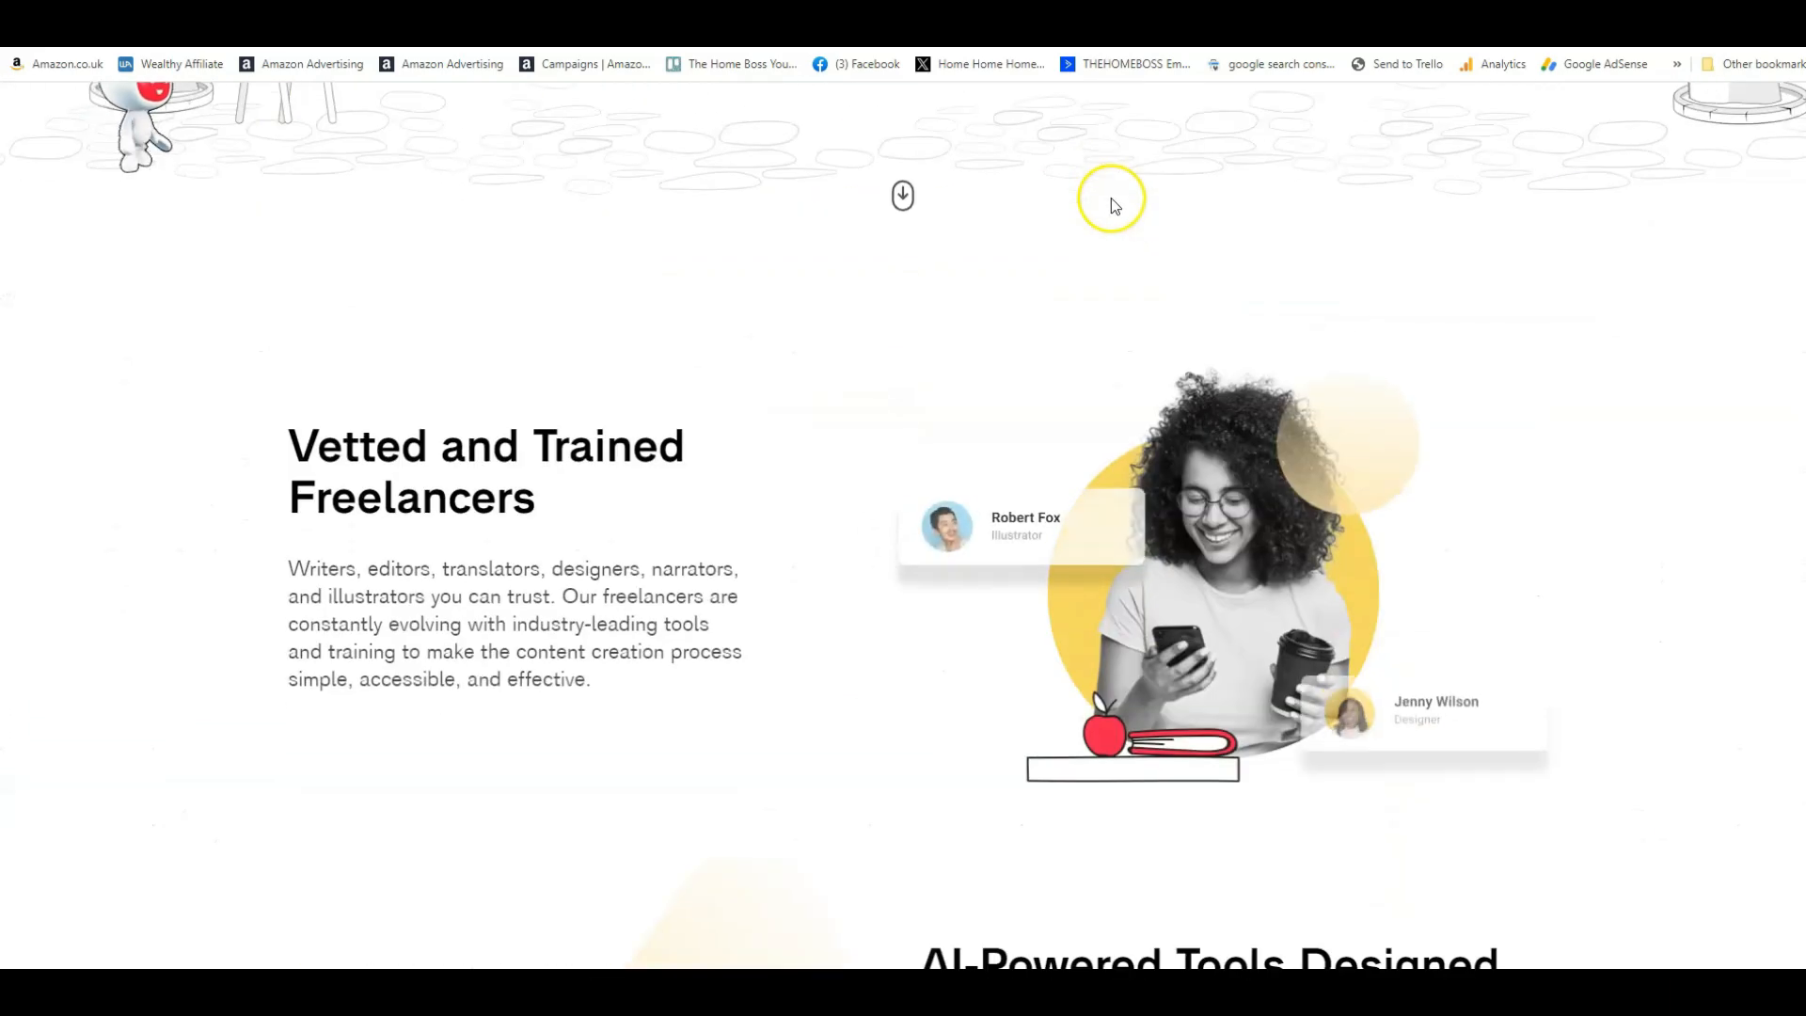
scroll(1128, 272, down, 20)
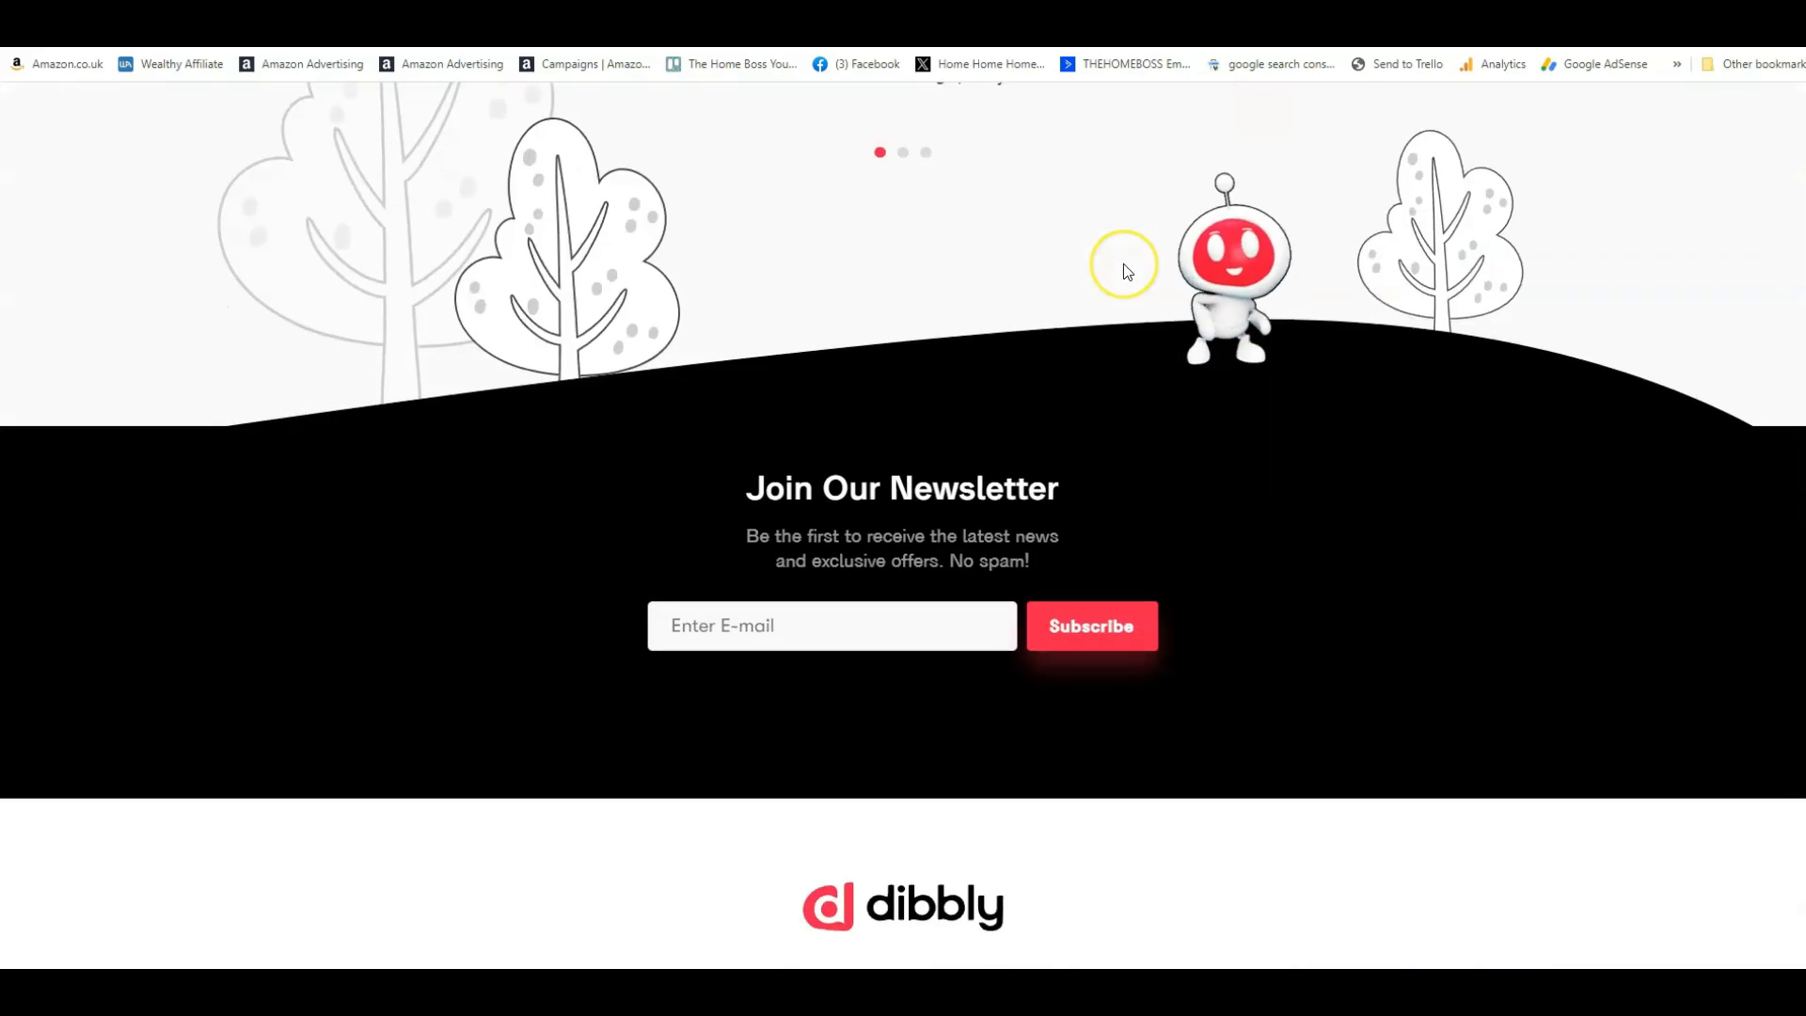
scroll(1123, 272, down, 3)
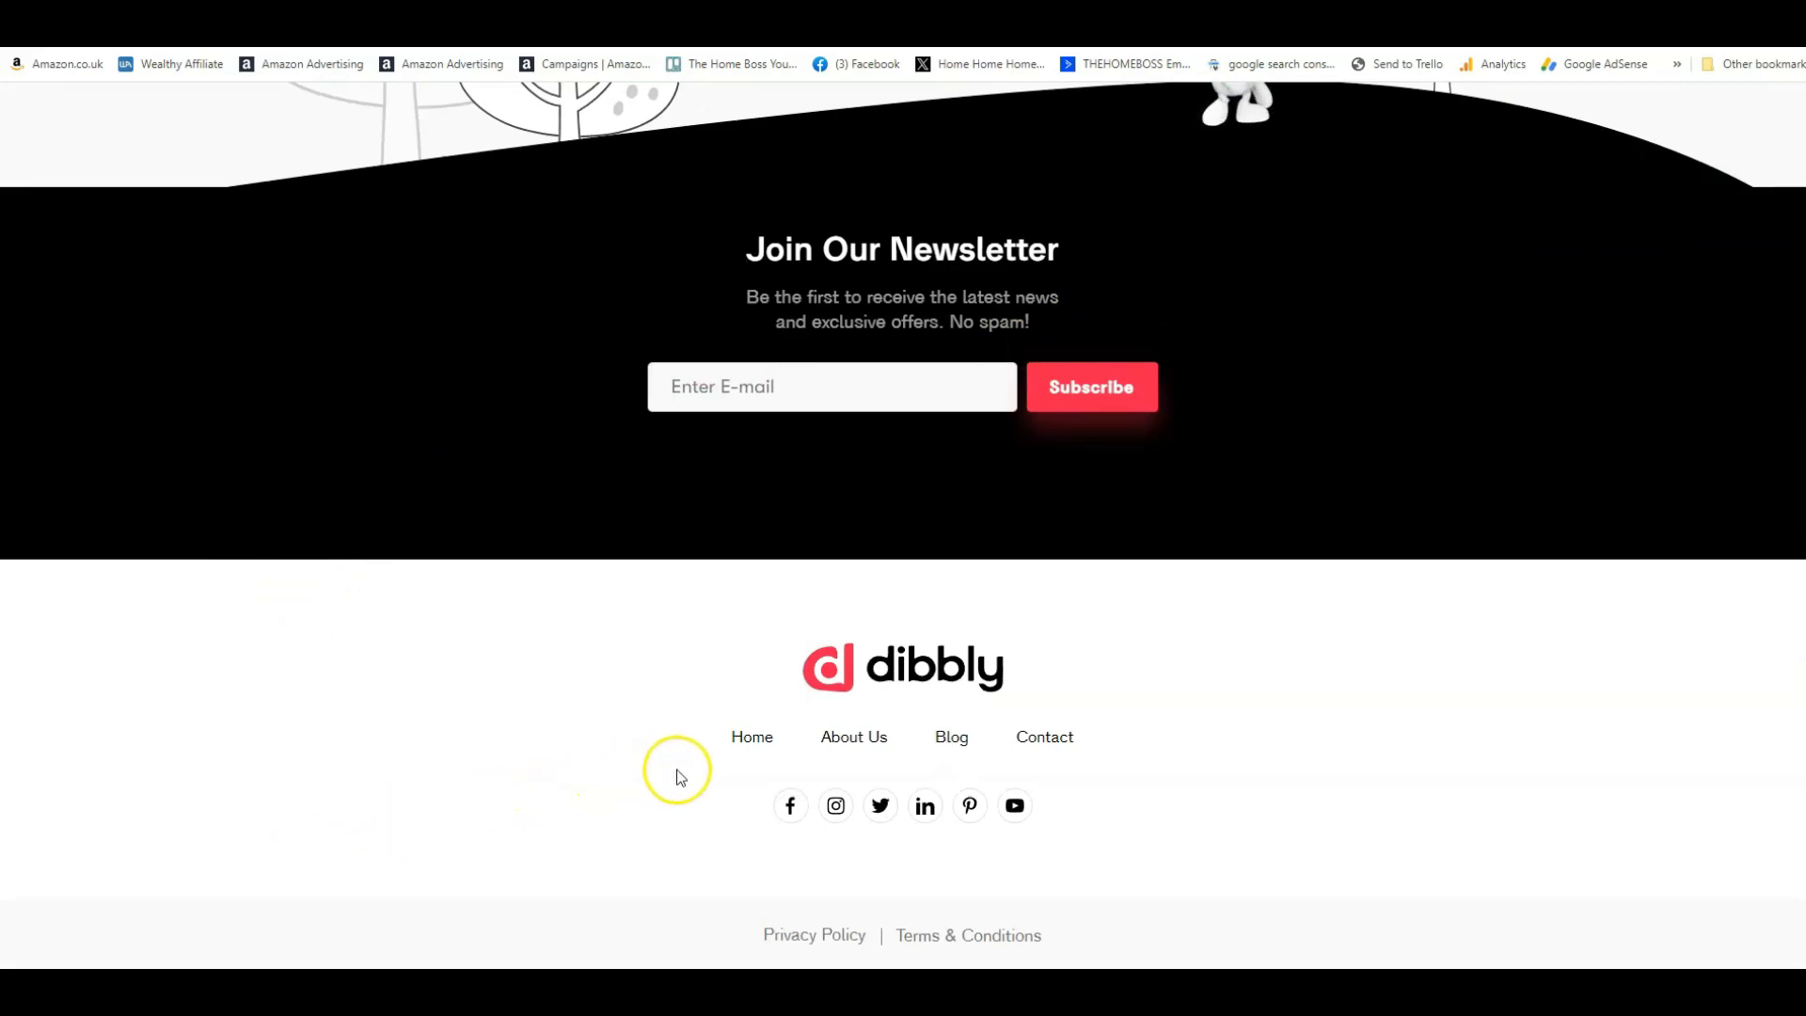
scroll(1293, 749, up, 20)
scroll(1293, 743, up, 2)
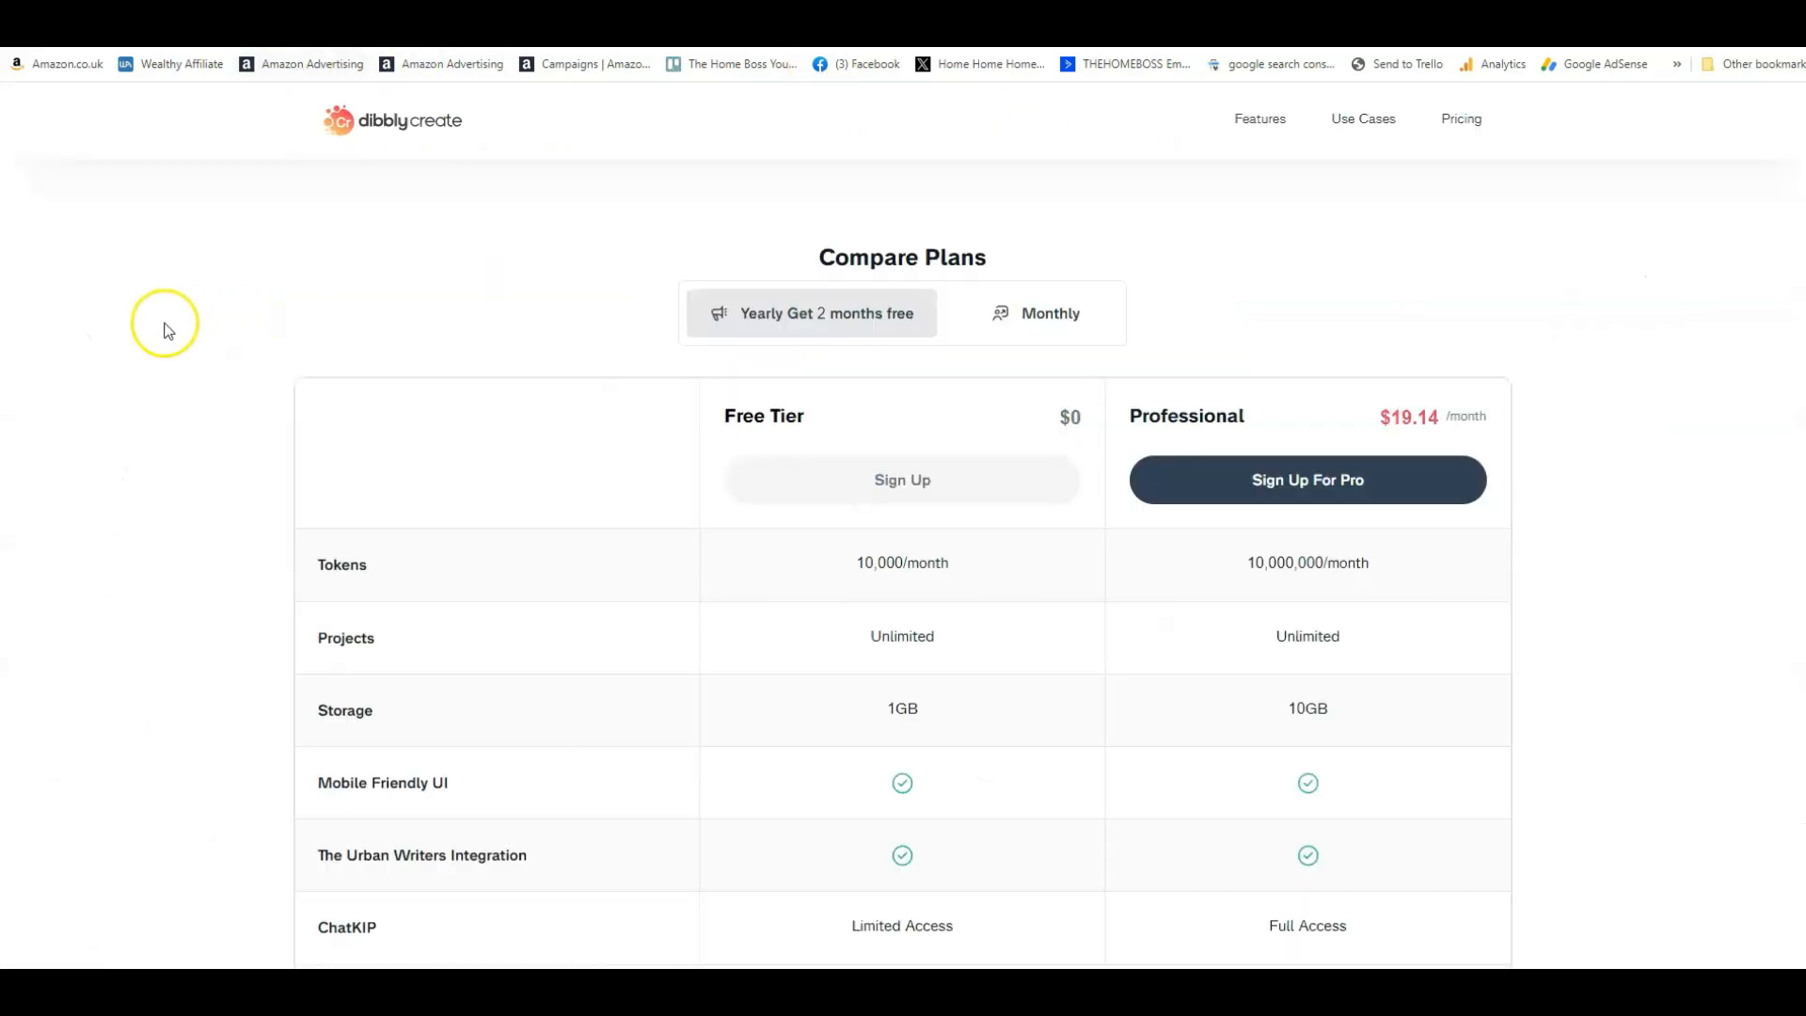
- Compare the Free Tier and Professional plans of Dibbly Create on price, tokens, projects, storage and ChatKIP access
scroll(168, 329, down, 4)
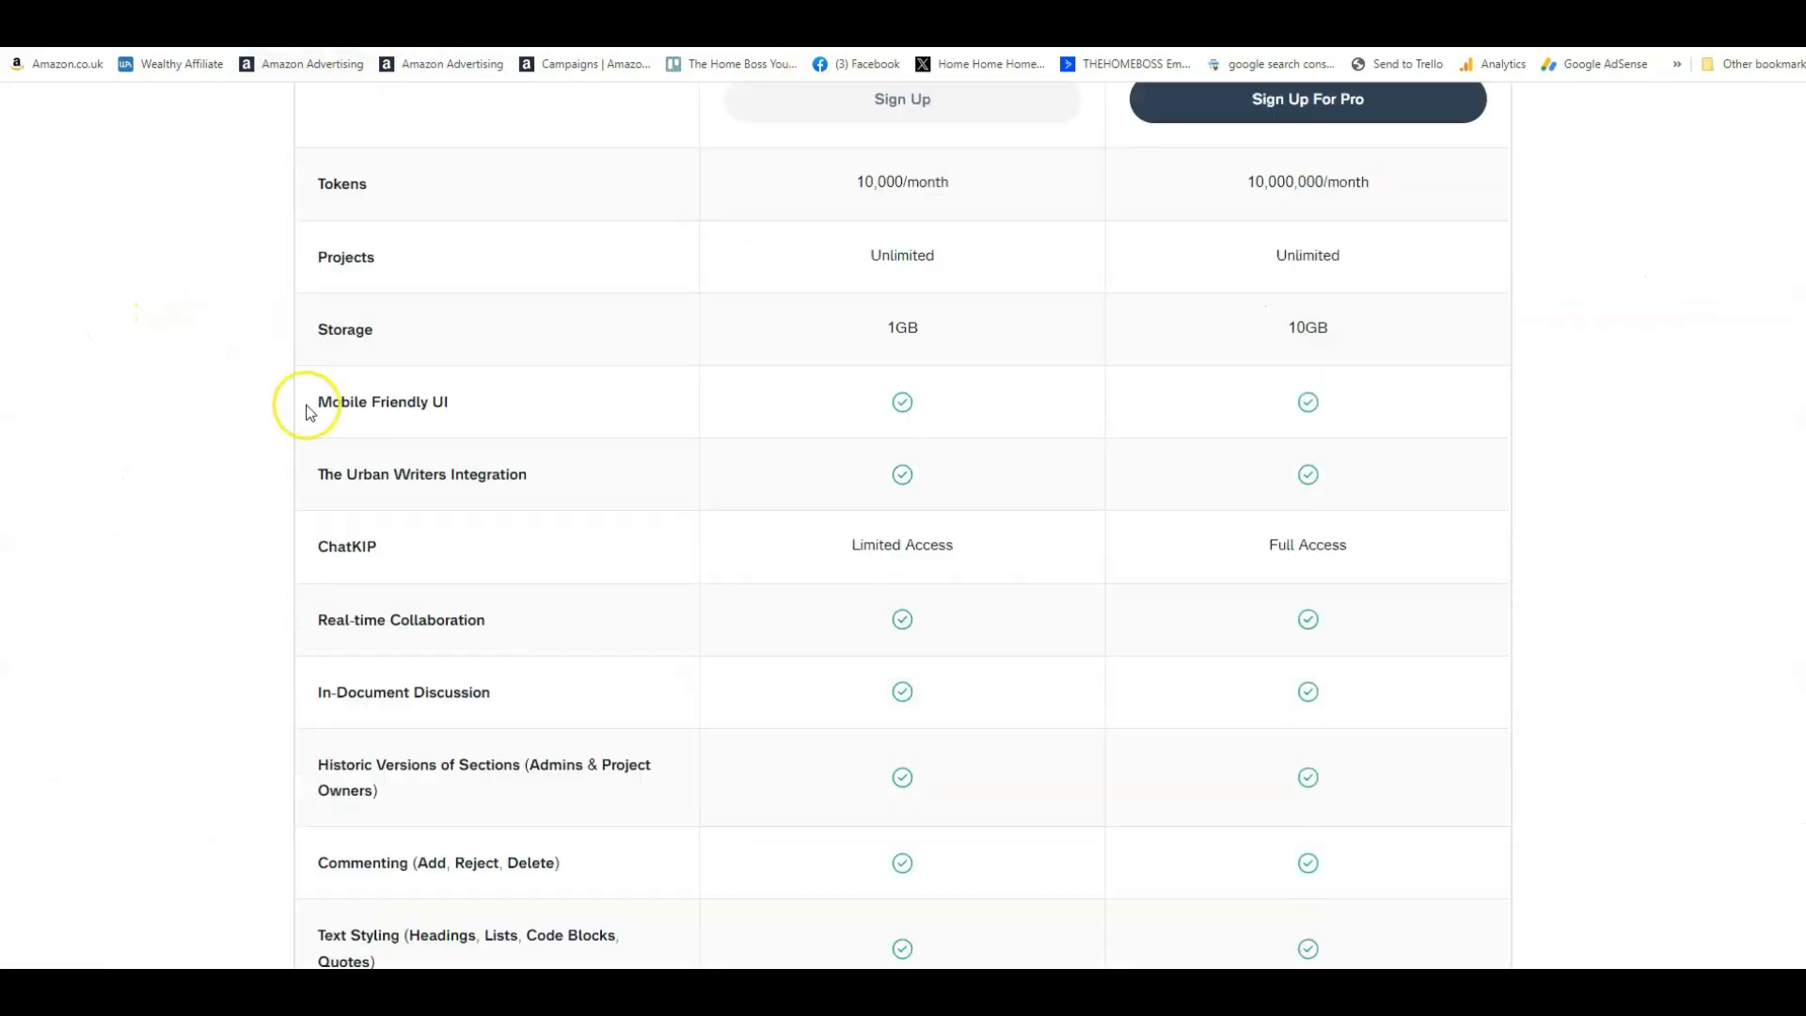
scroll(305, 406, up, 3)
scroll(979, 480, down, 13)
scroll(984, 504, up, 10)
scroll(989, 507, up, 3)
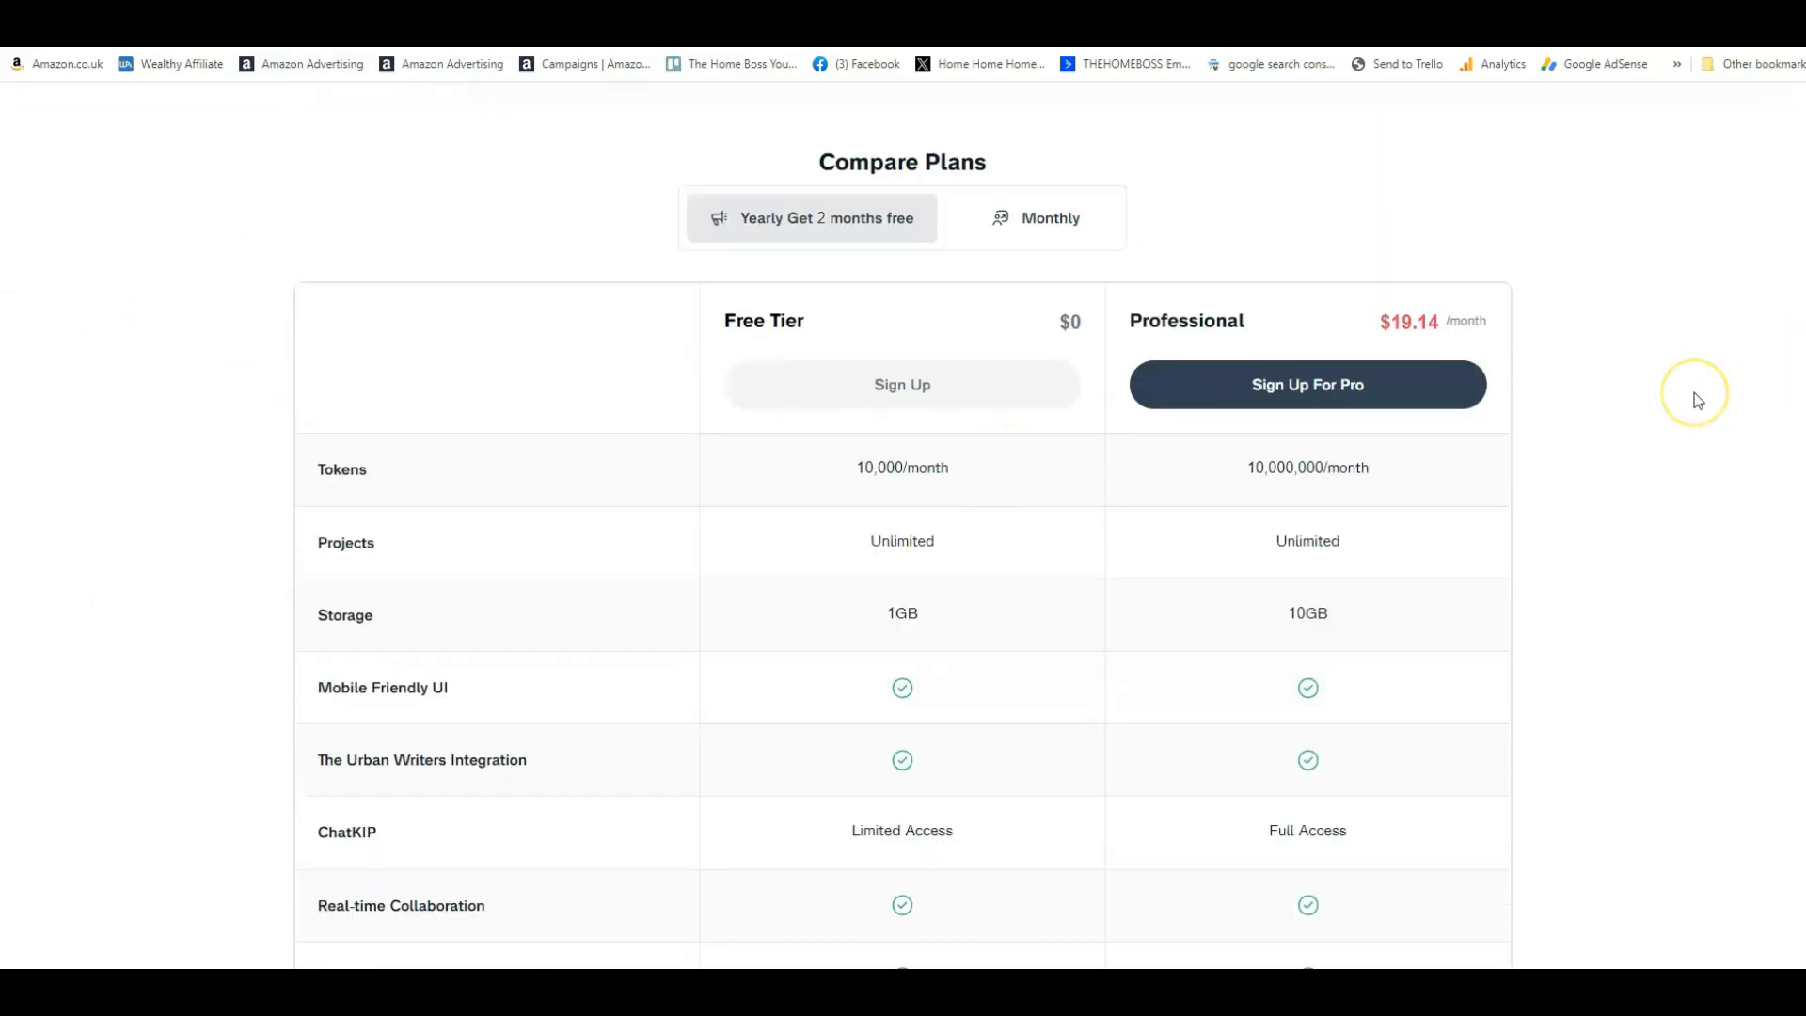
scroll(1695, 393, down, 2)
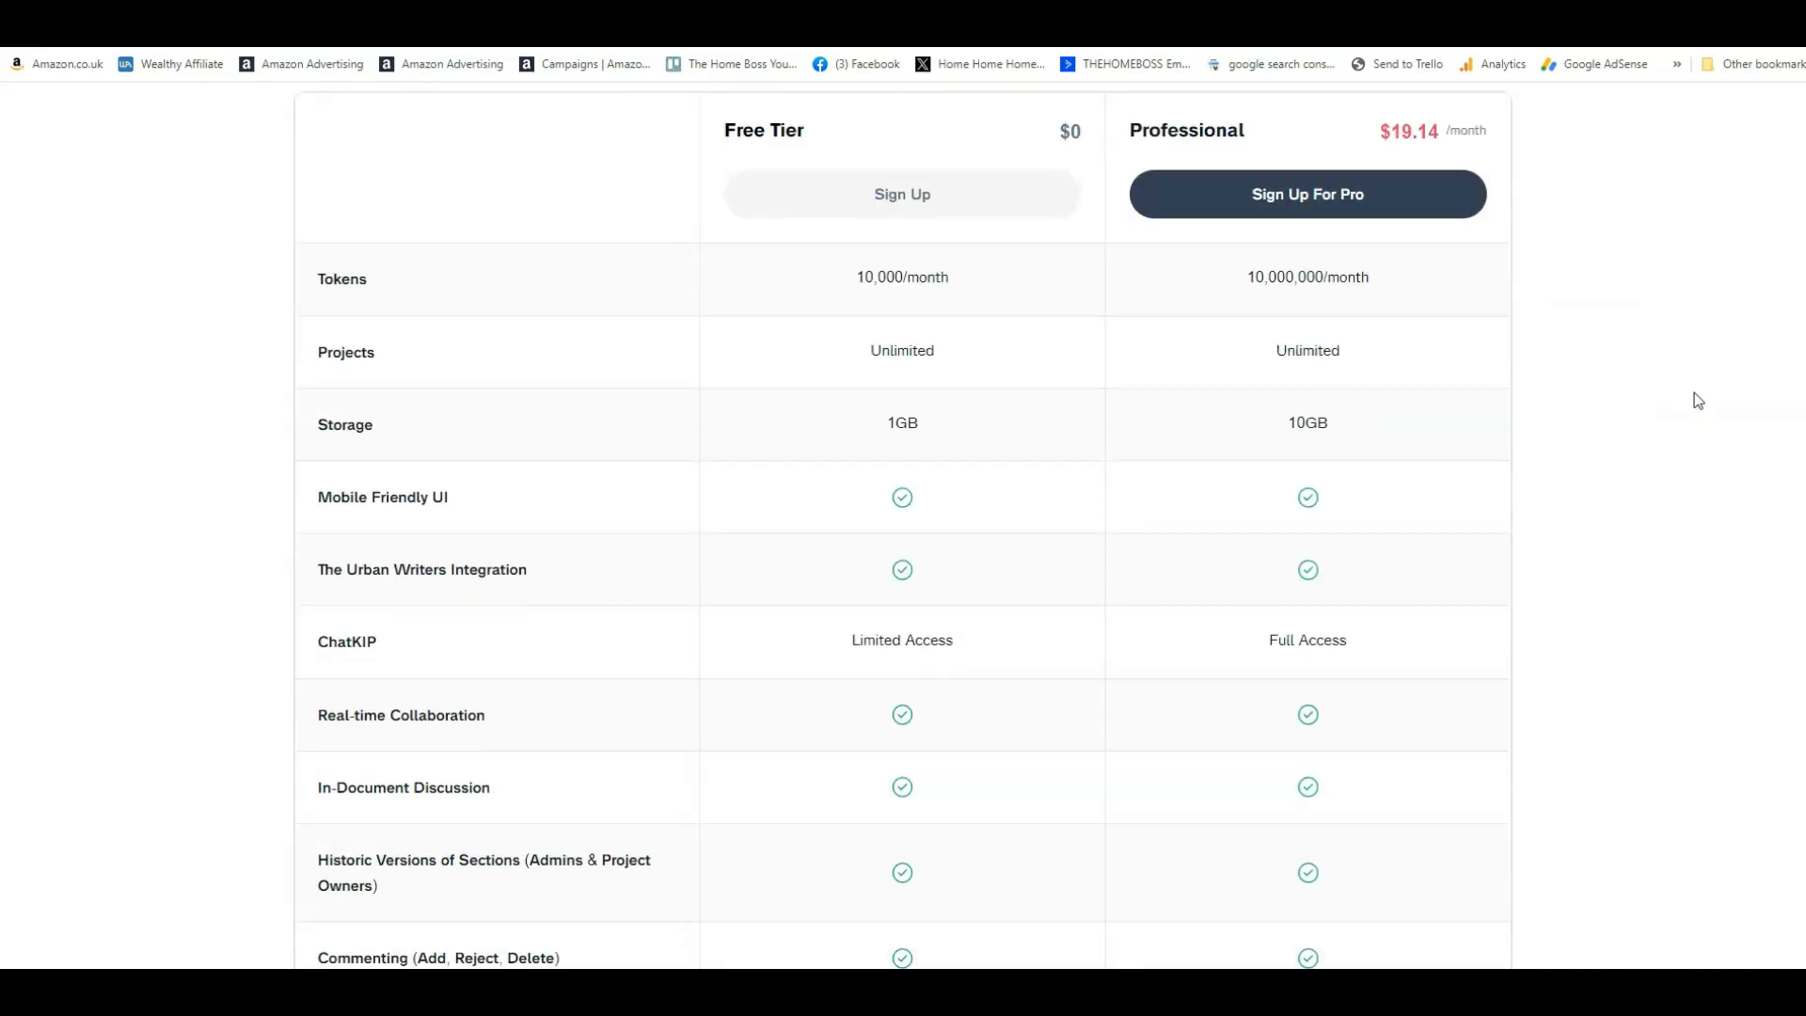
scroll(1695, 393, up, 3)
click(1693, 391)
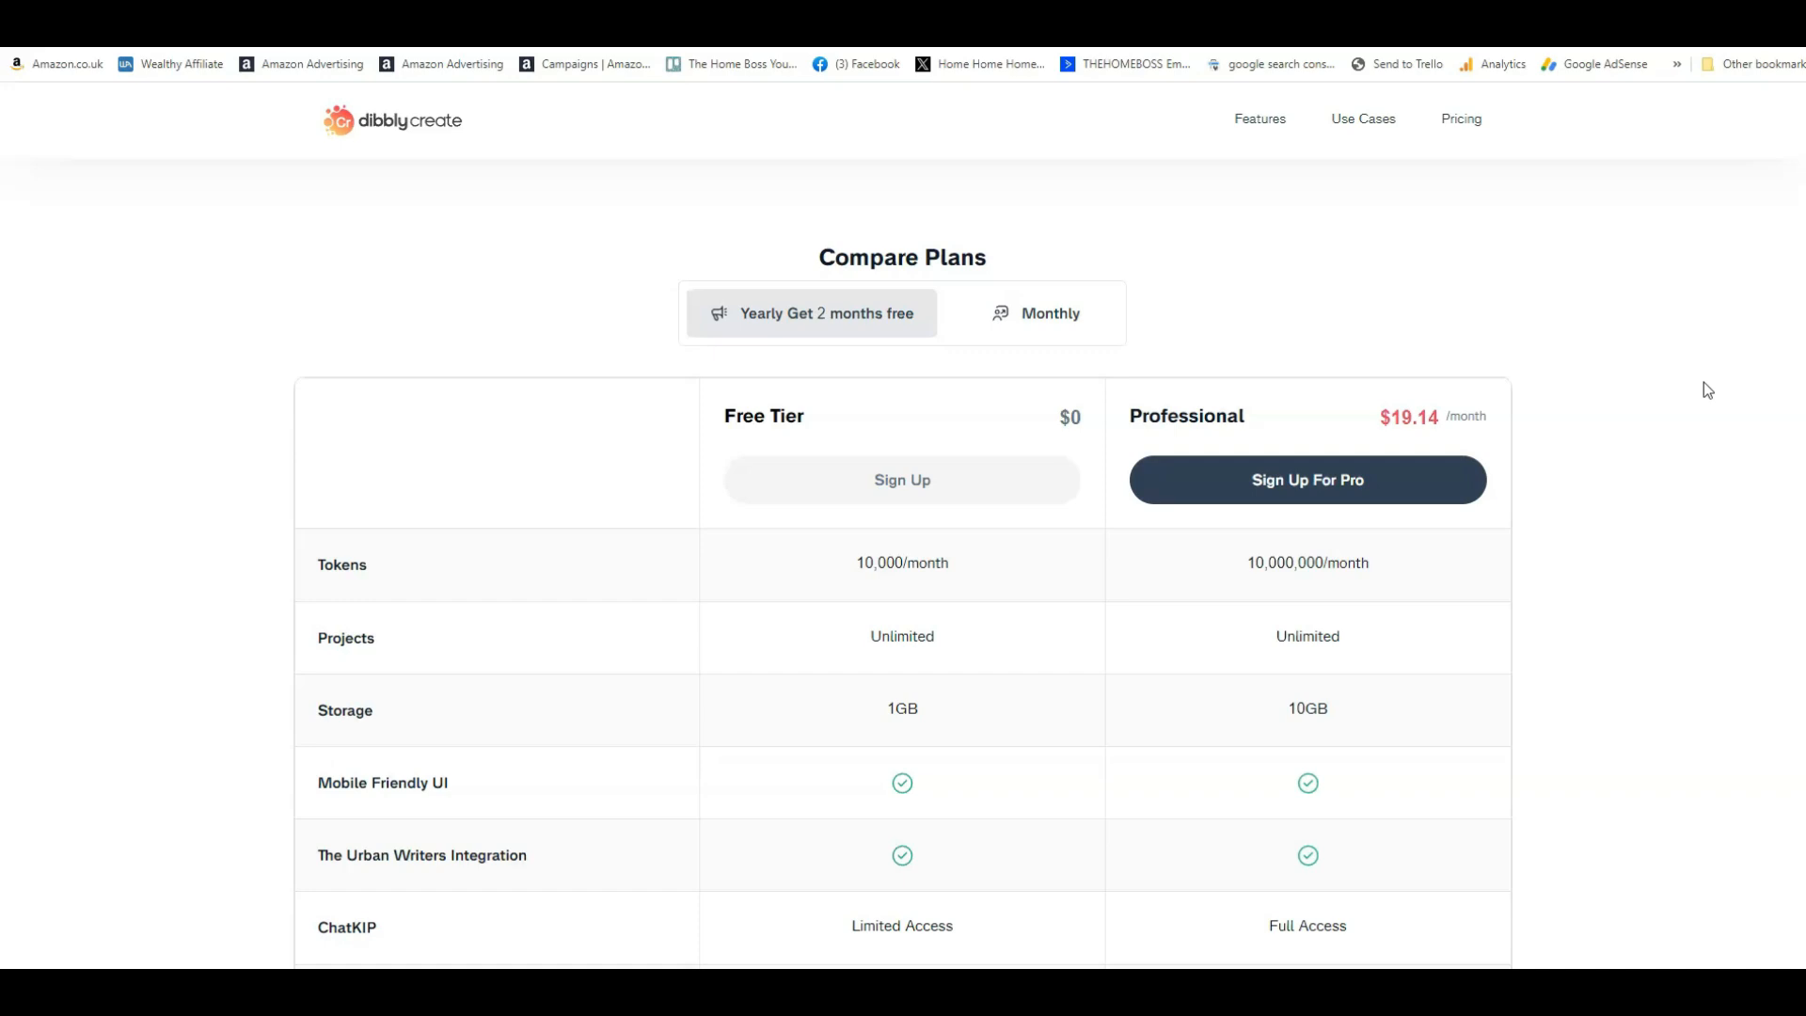
click(1666, 379)
- Review the remaining plan comparison rows down to the AI tools, EPUB export and mobile app
scroll(1668, 380, down, 3)
scroll(1666, 379, down, 3)
scroll(1665, 379, up, 4)
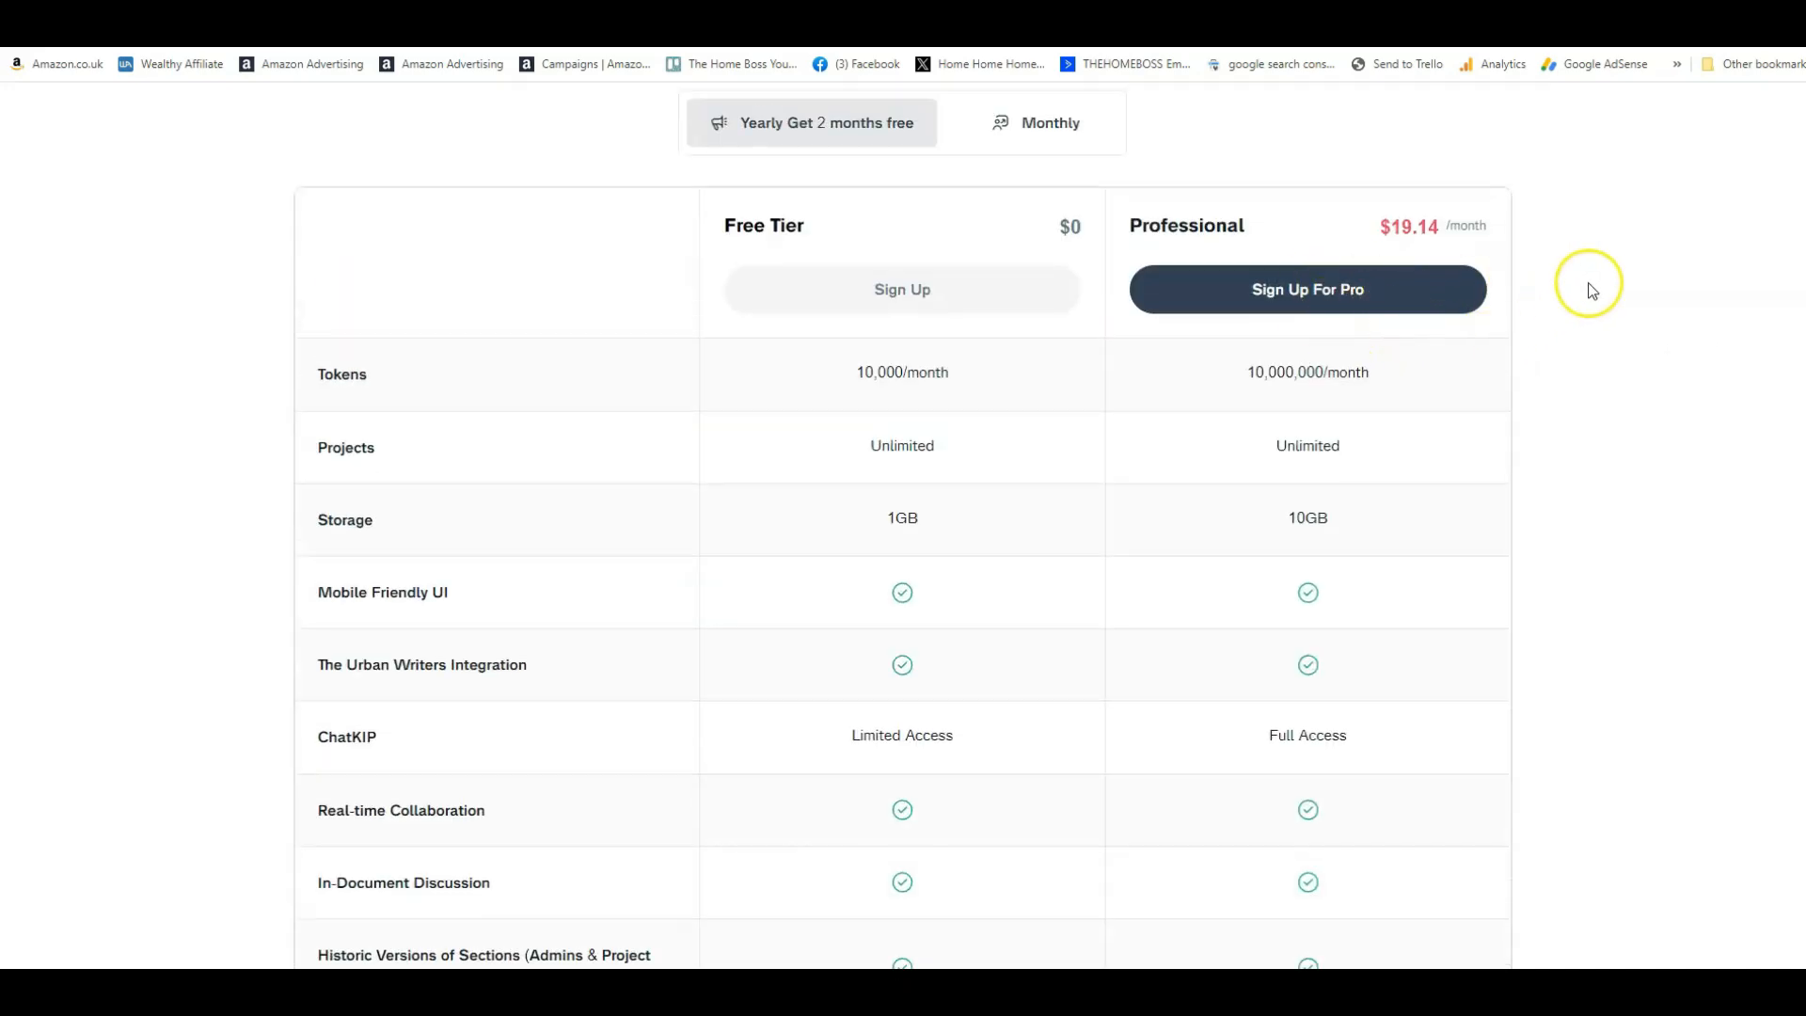
scroll(1625, 340, down, 15)
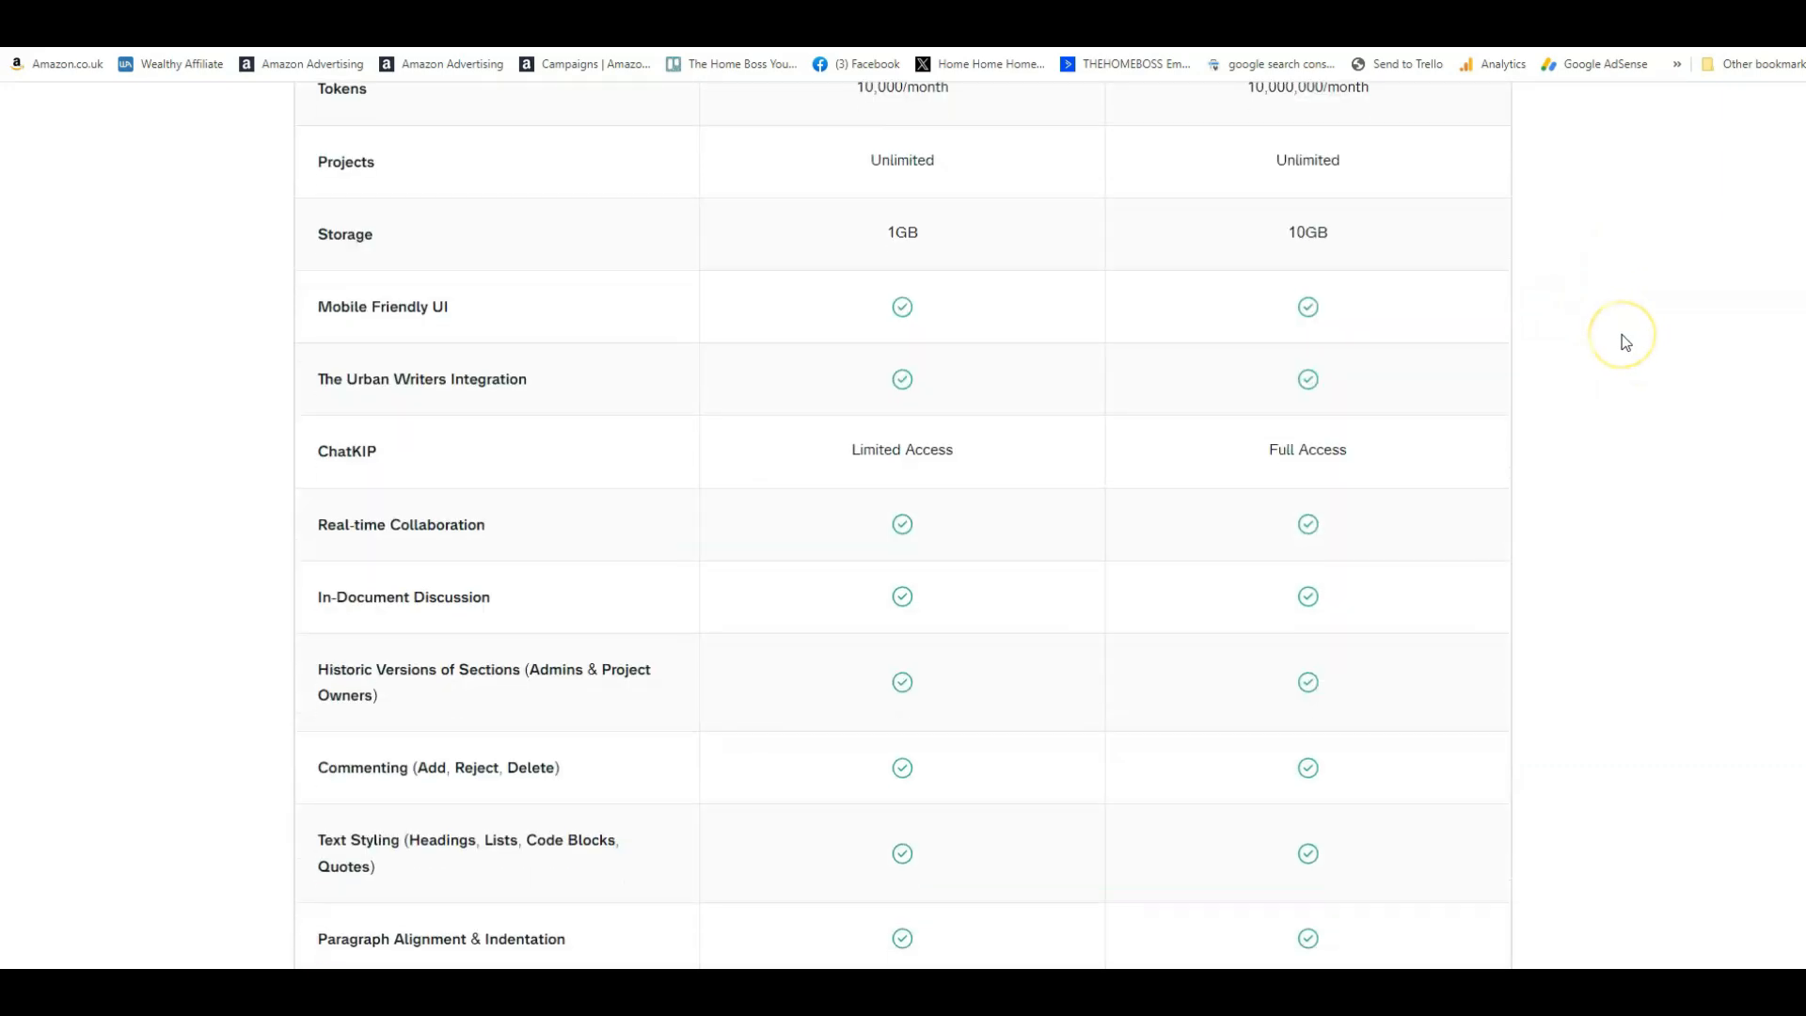
scroll(1626, 343, down, 4)
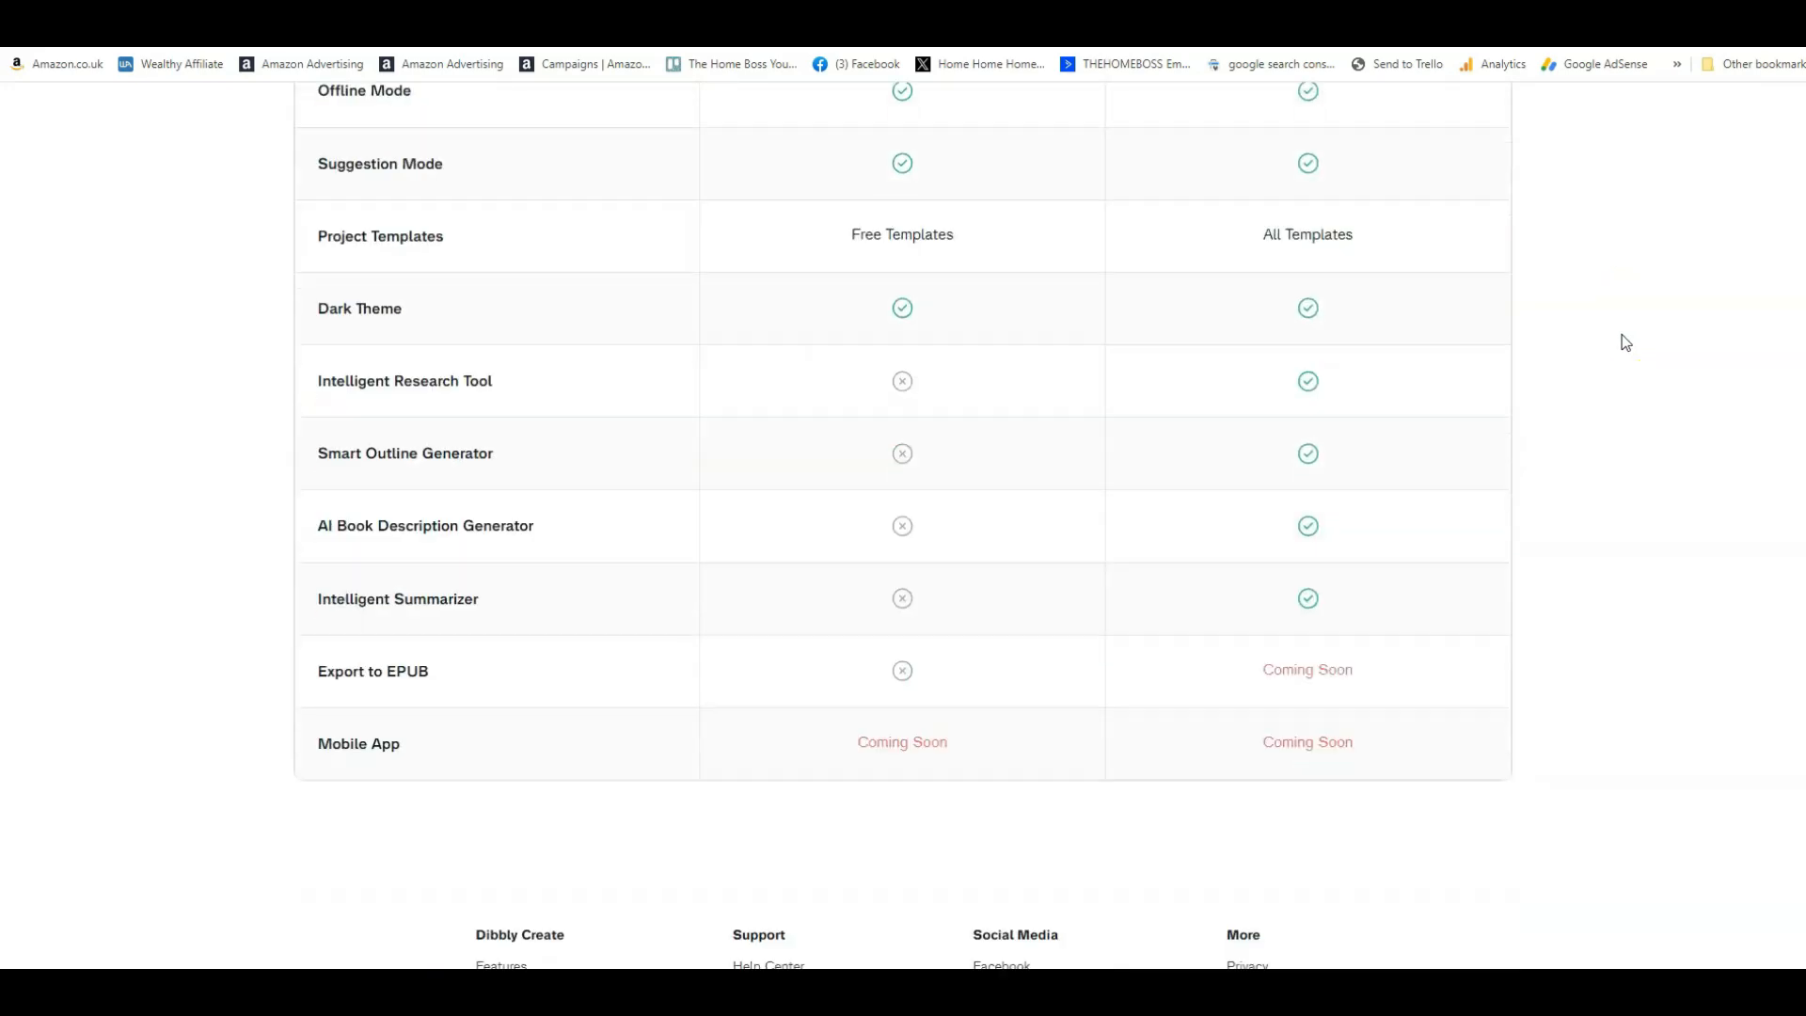
scroll(1625, 342, down, 2)
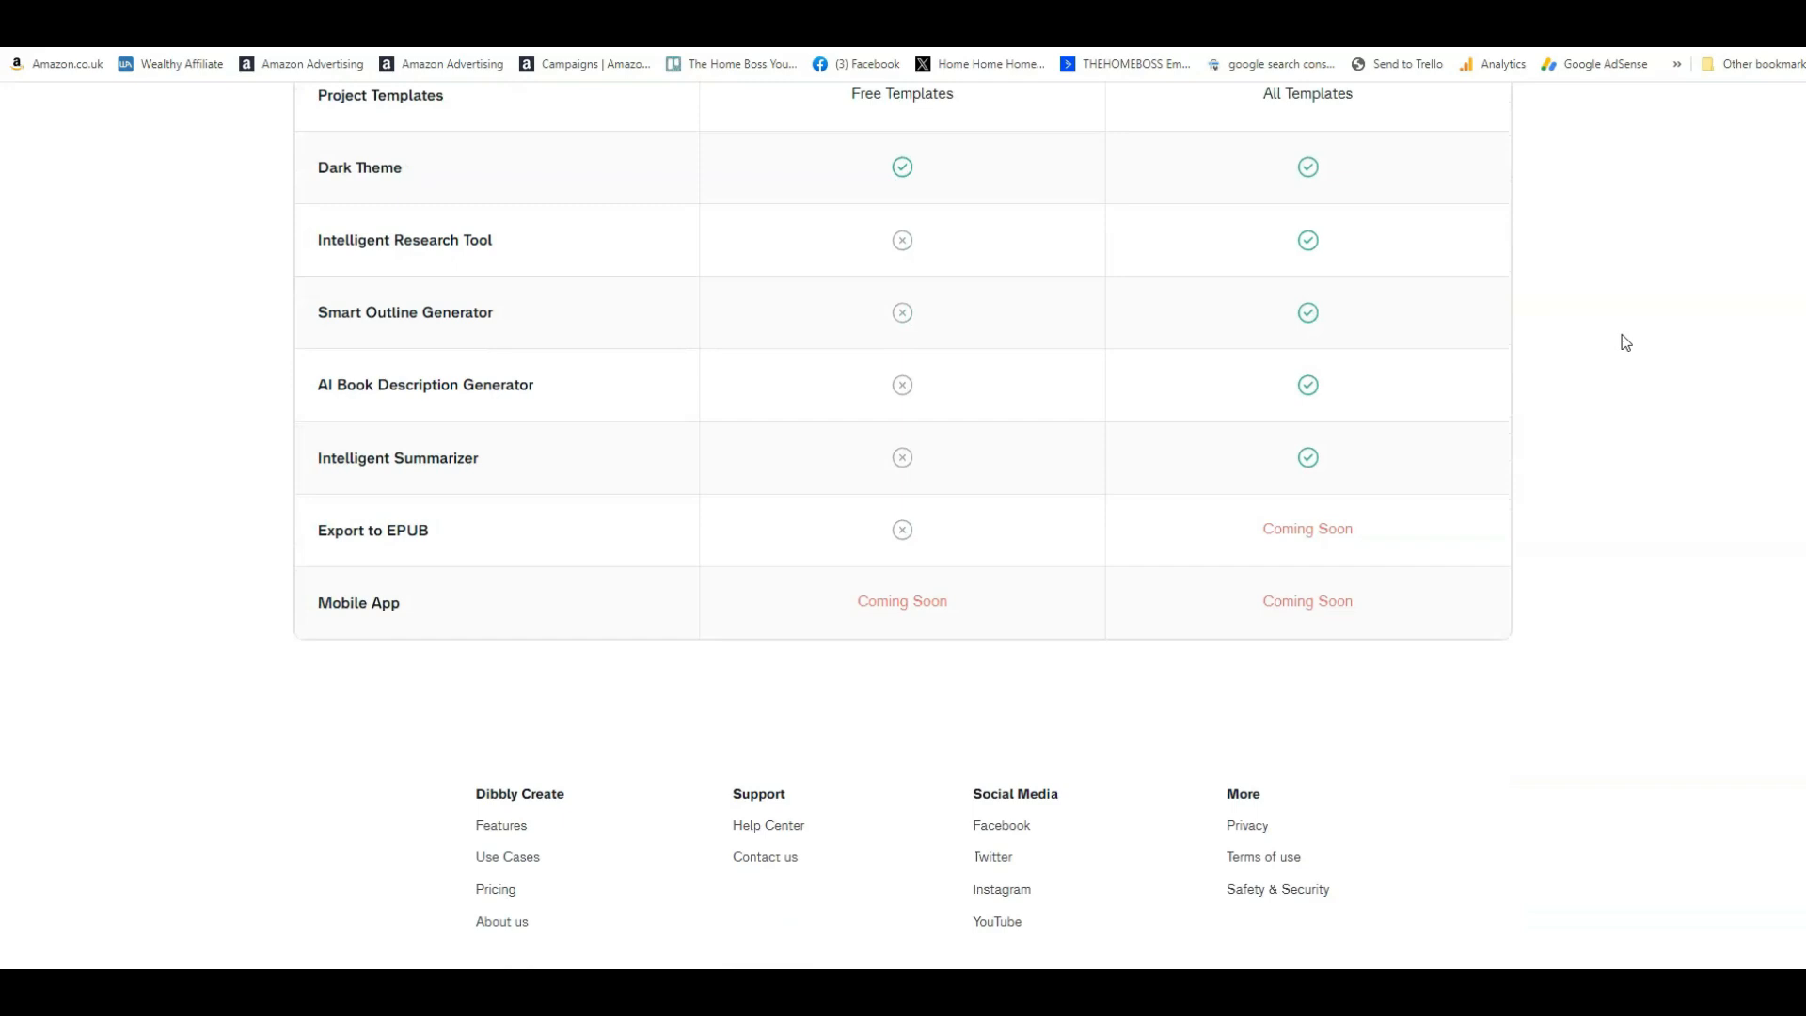
scroll(1625, 342, up, 20)
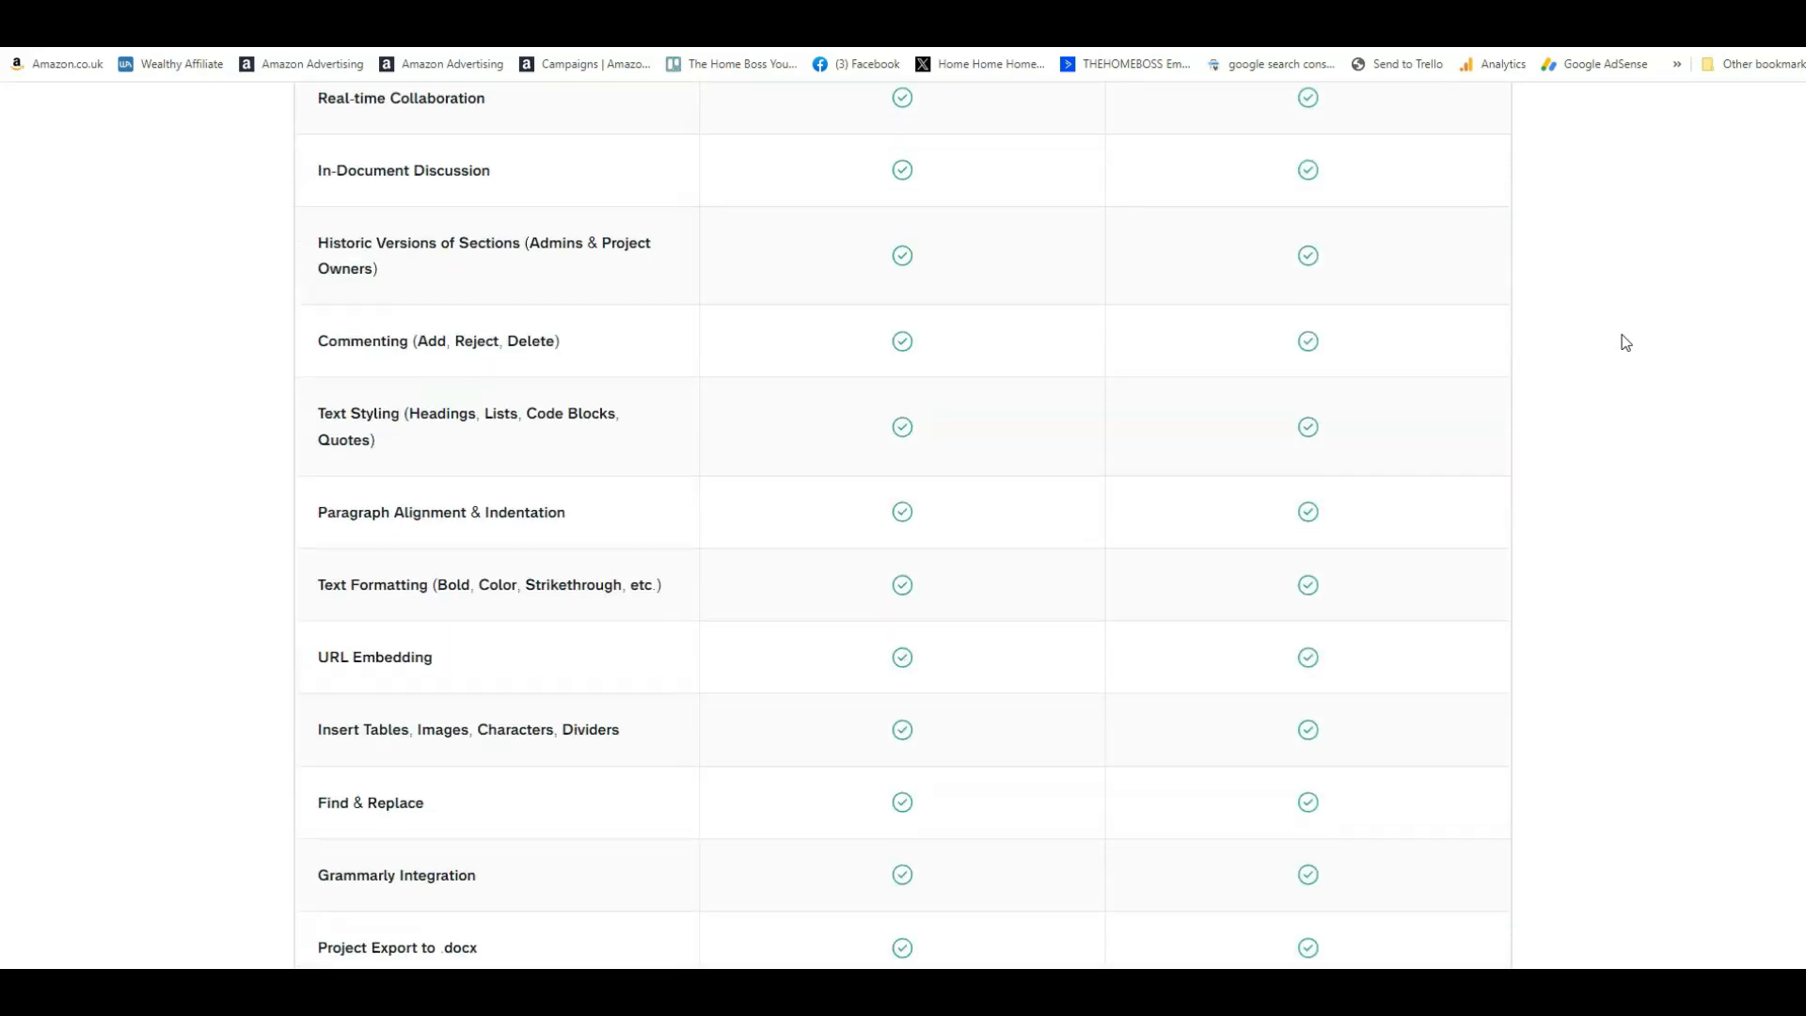
scroll(1625, 342, up, 5)
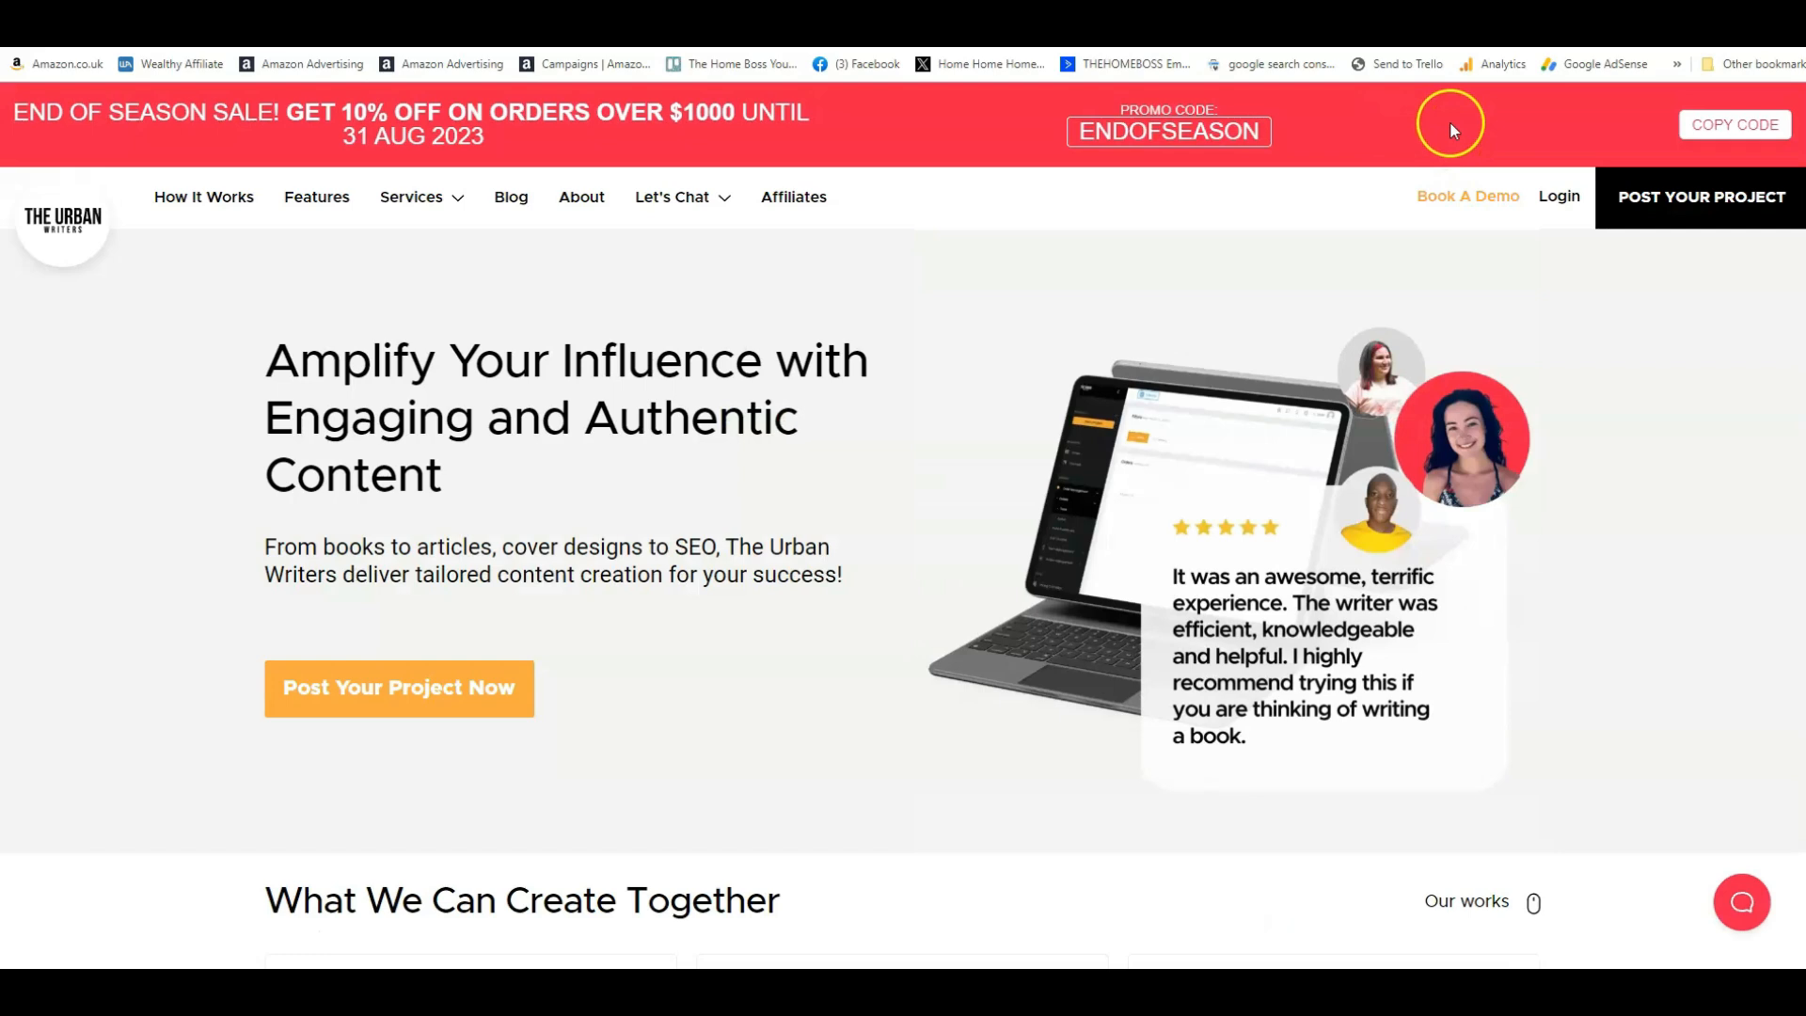
- Look through the services offered under What We Can Create Together on The Urban Writers home page
scroll(1740, 310, down, 2)
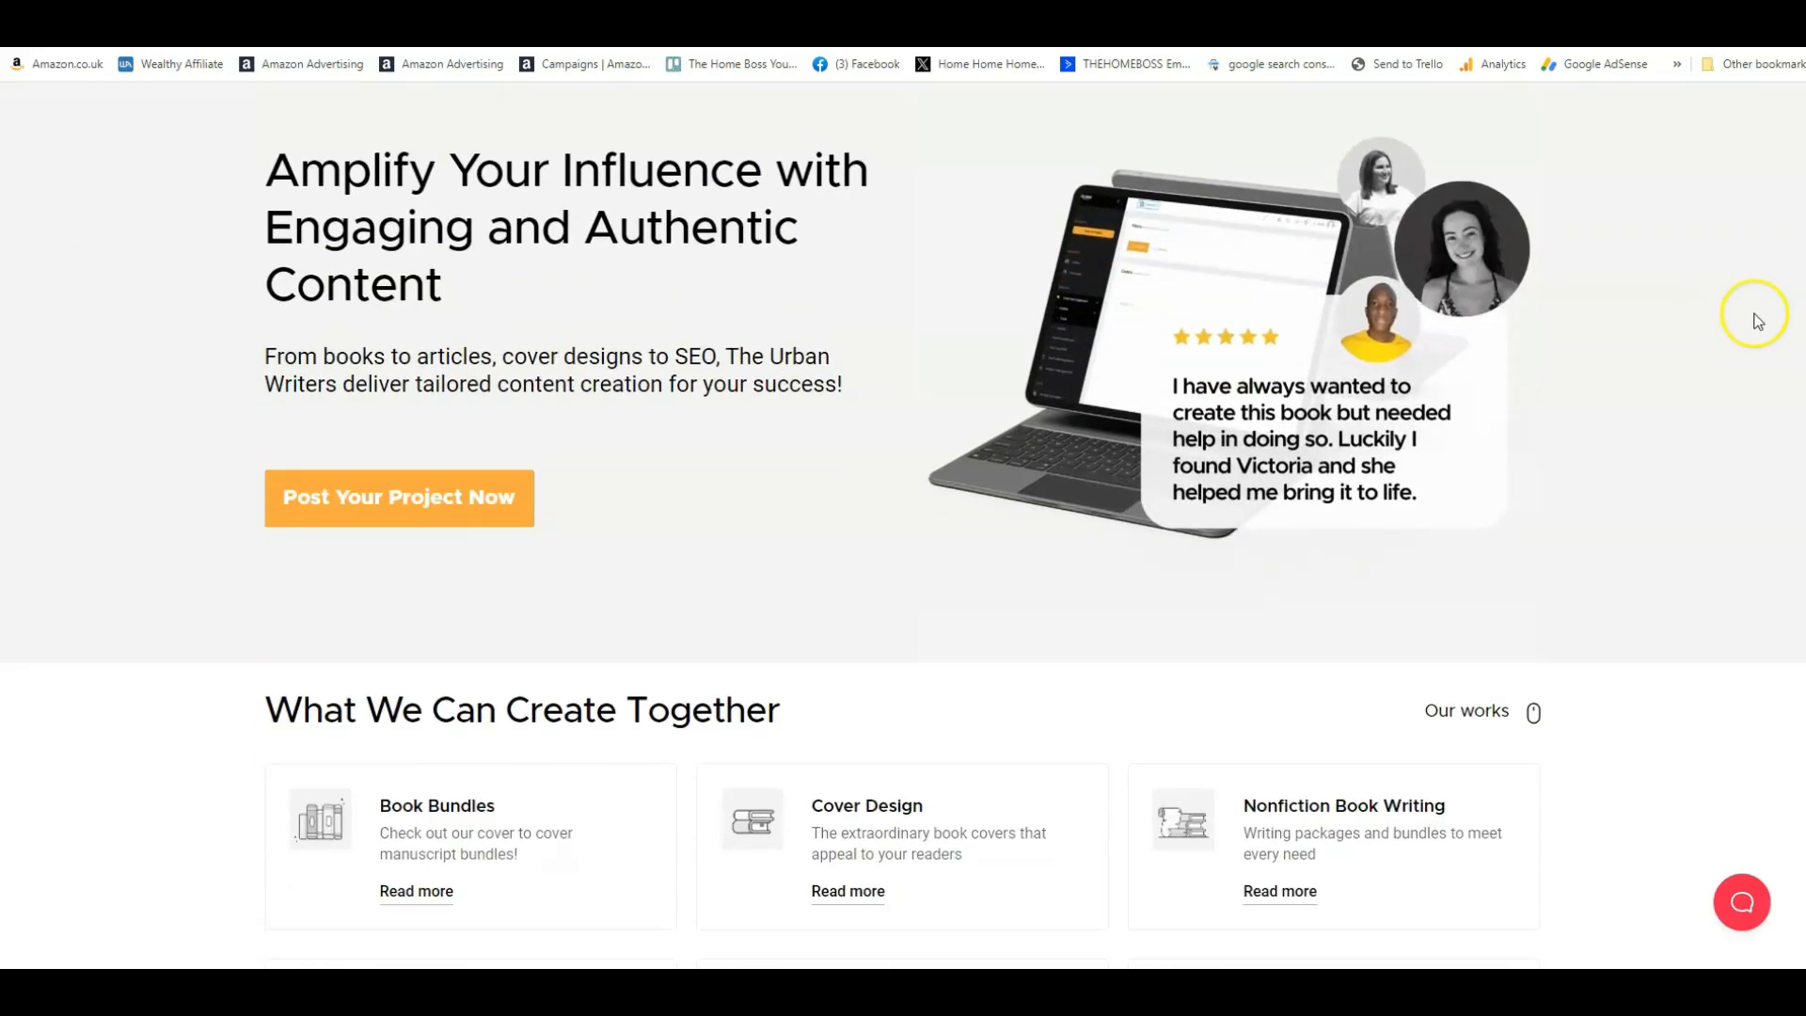
scroll(1755, 320, down, 7)
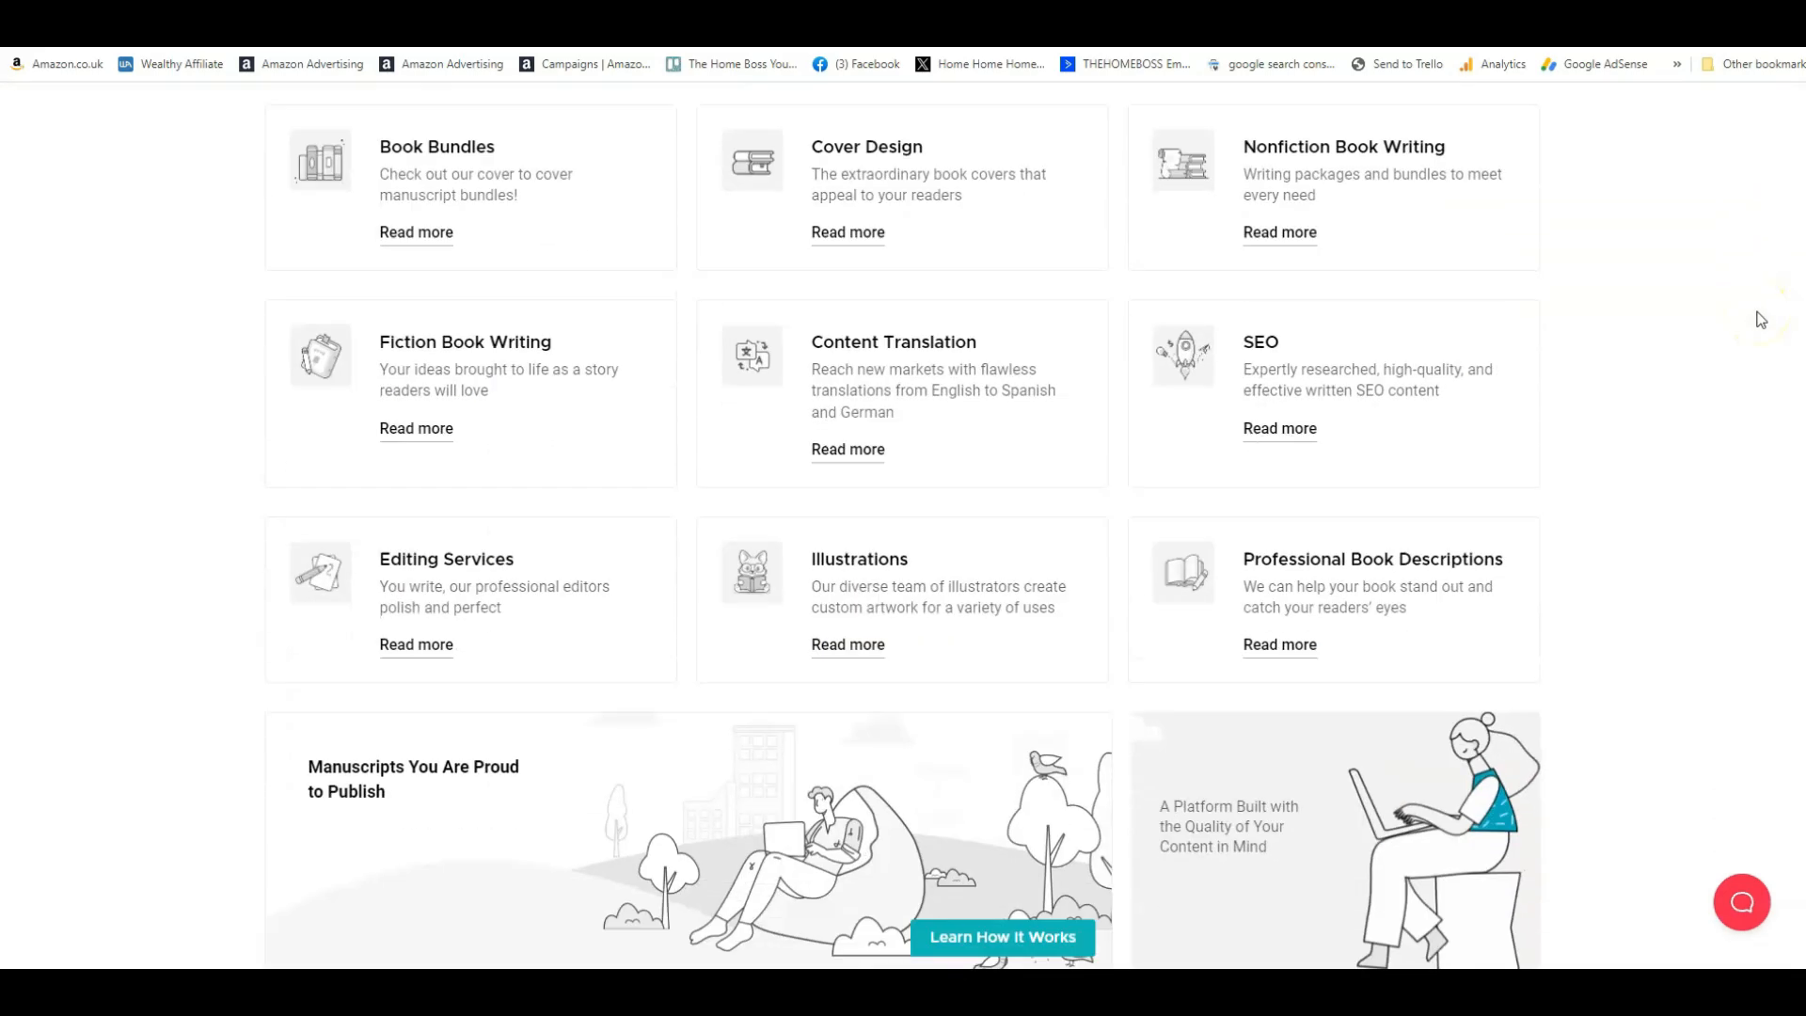
scroll(1759, 320, up, 7)
click(1539, 367)
scroll(1686, 363, up, 2)
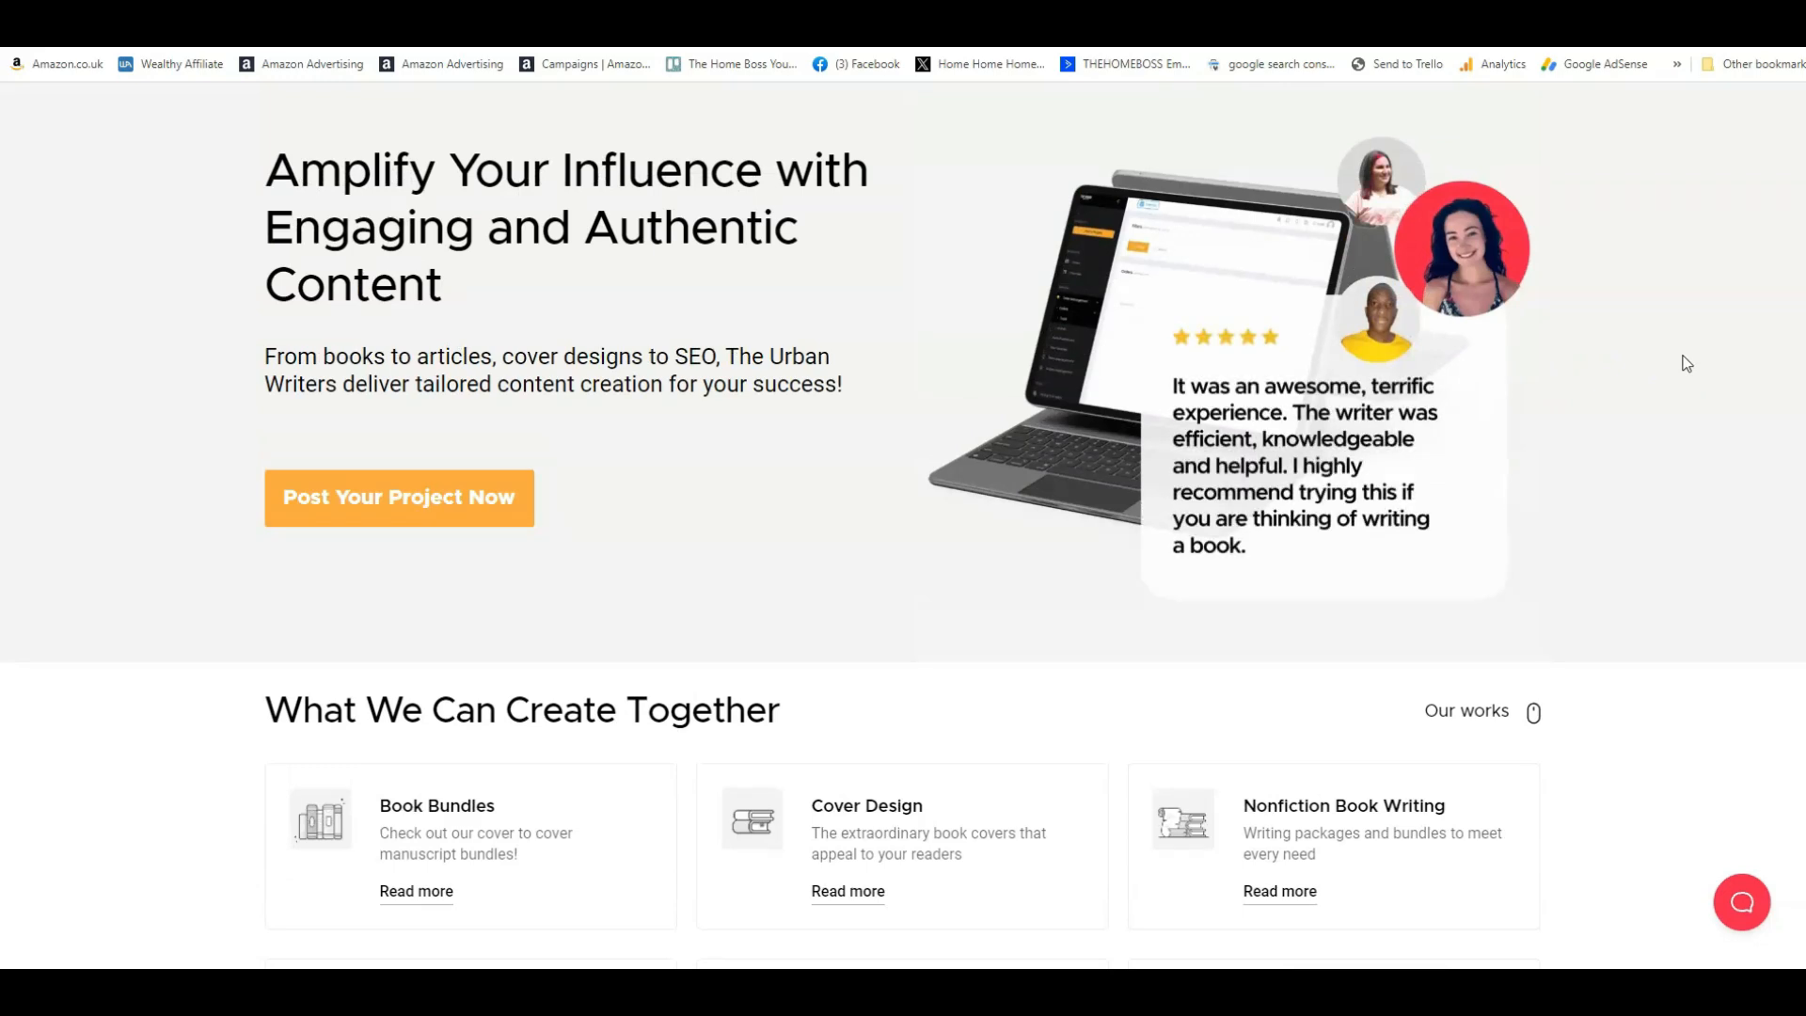
scroll(1686, 364, up, 2)
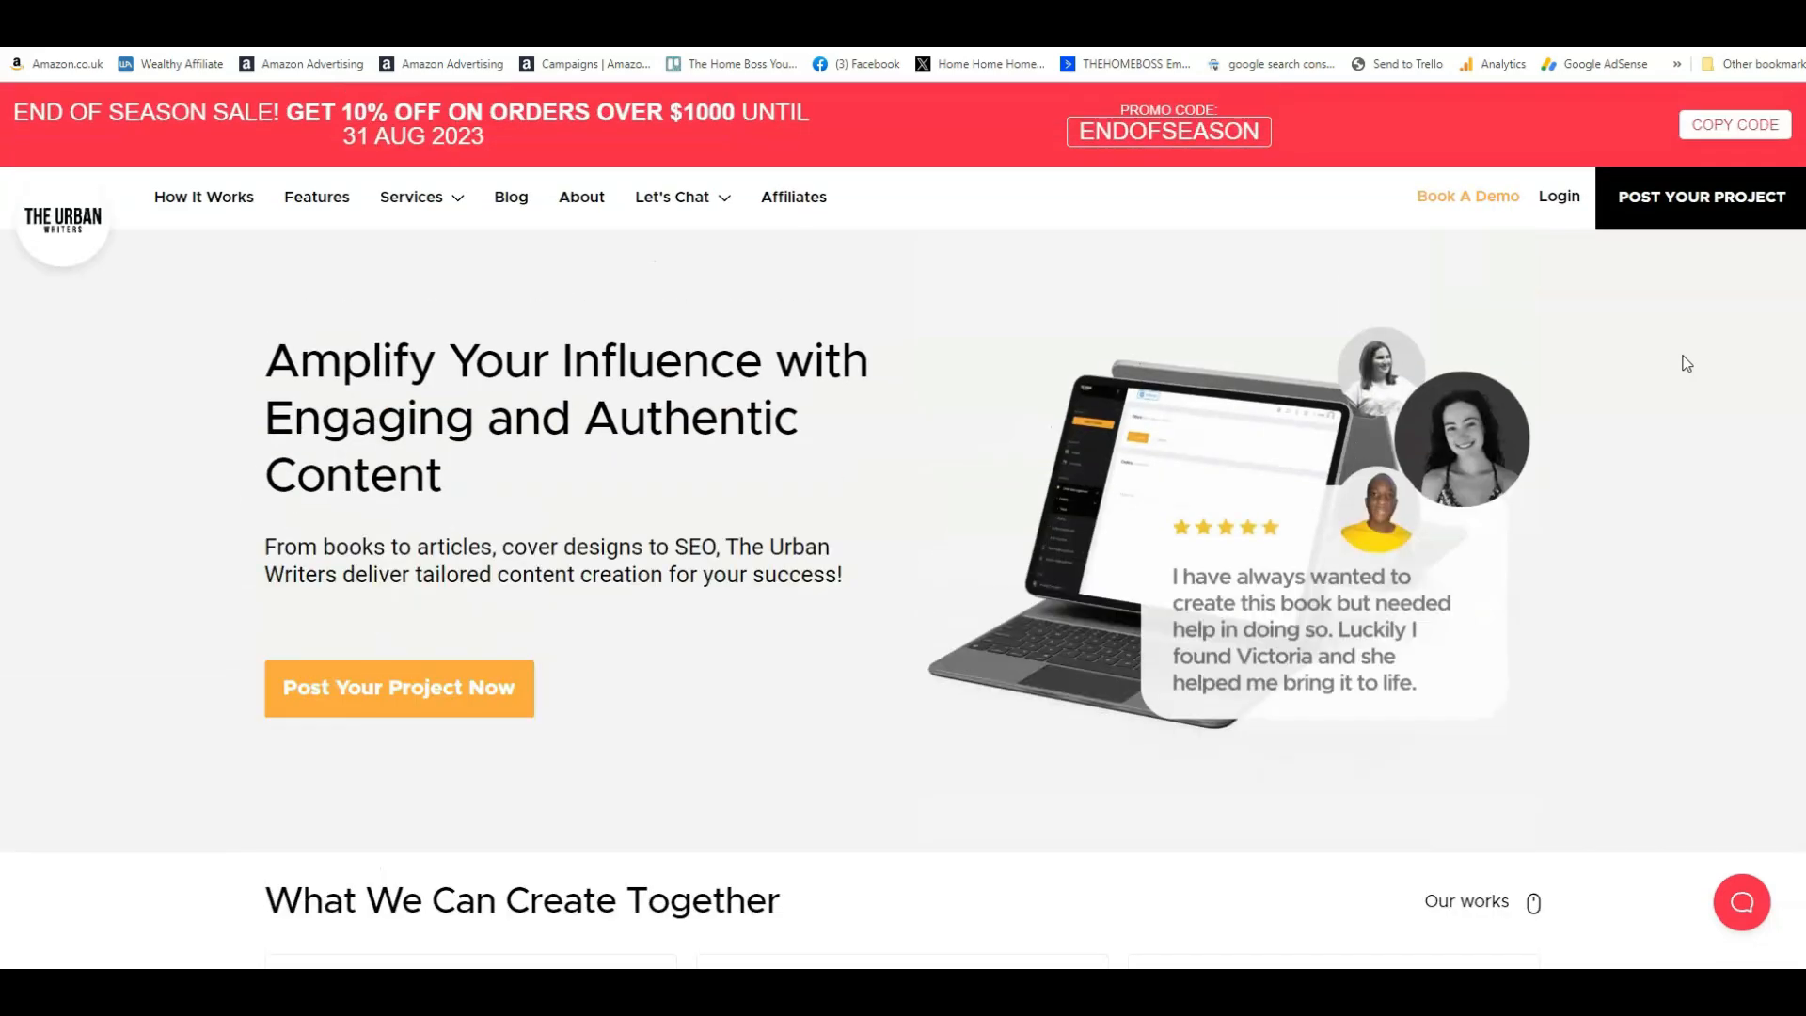